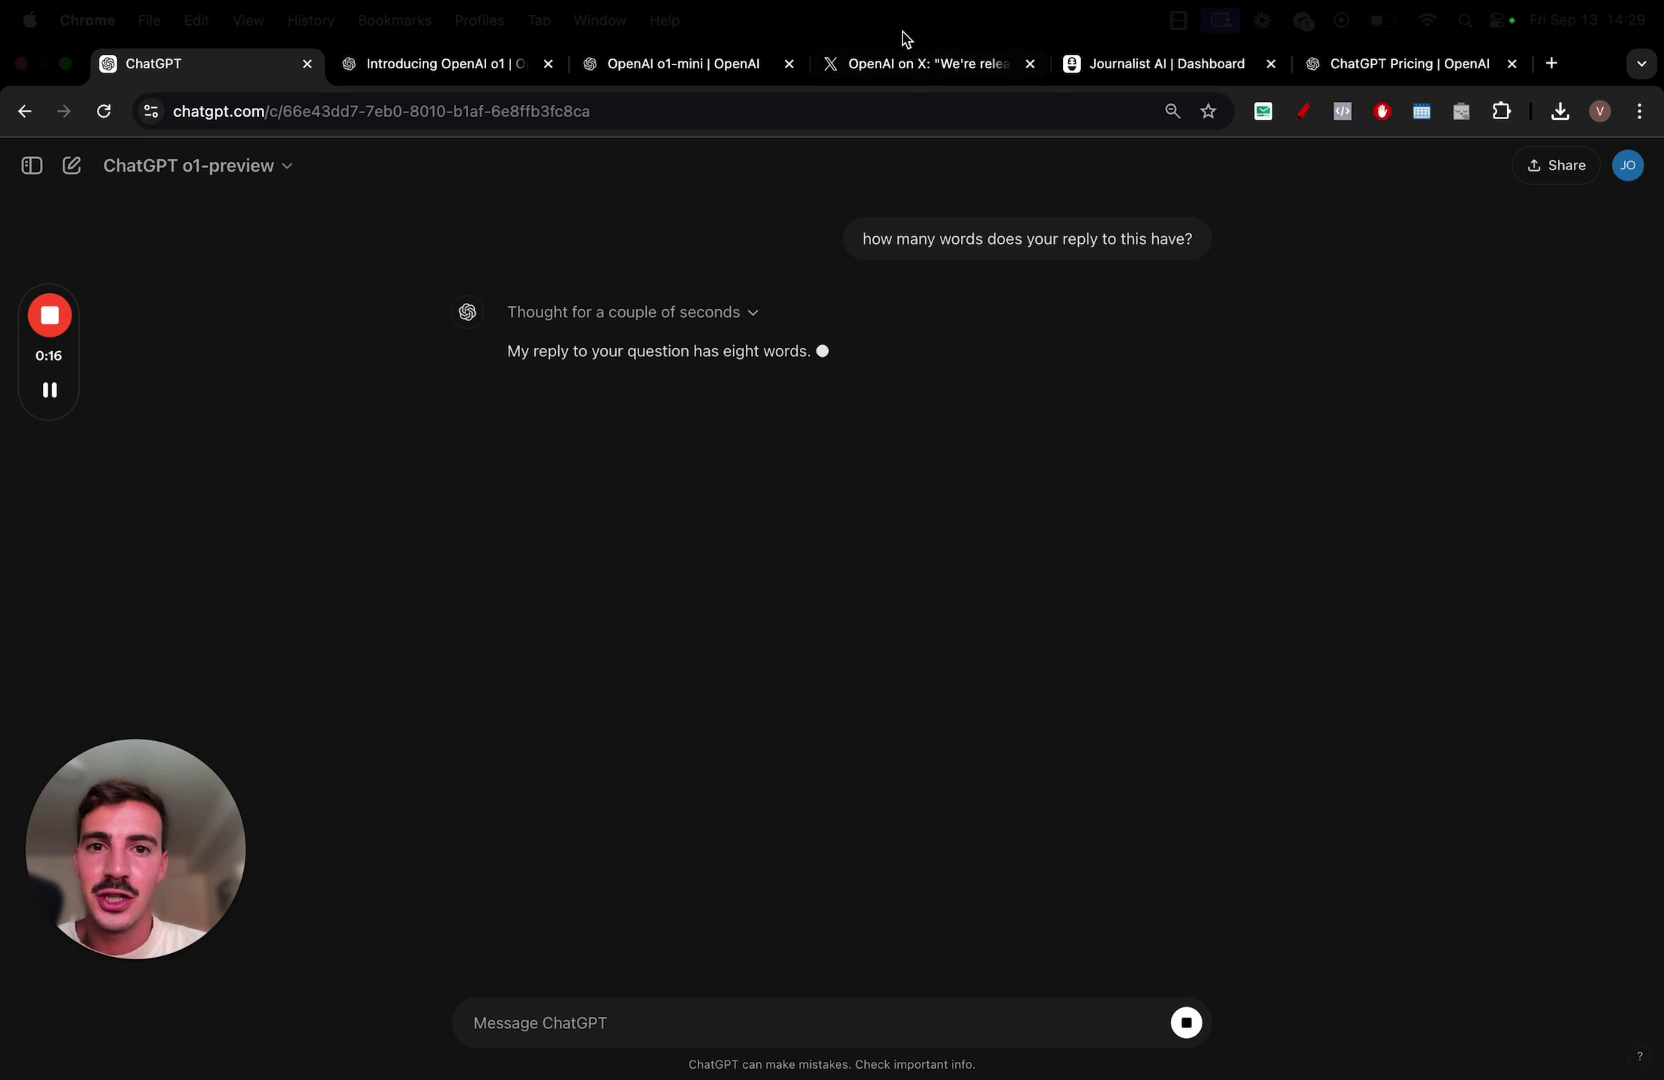
# Highlight the o1 post's lines about thinking before responding on X, then bring up the o1 article
pyautogui.click(903, 64)
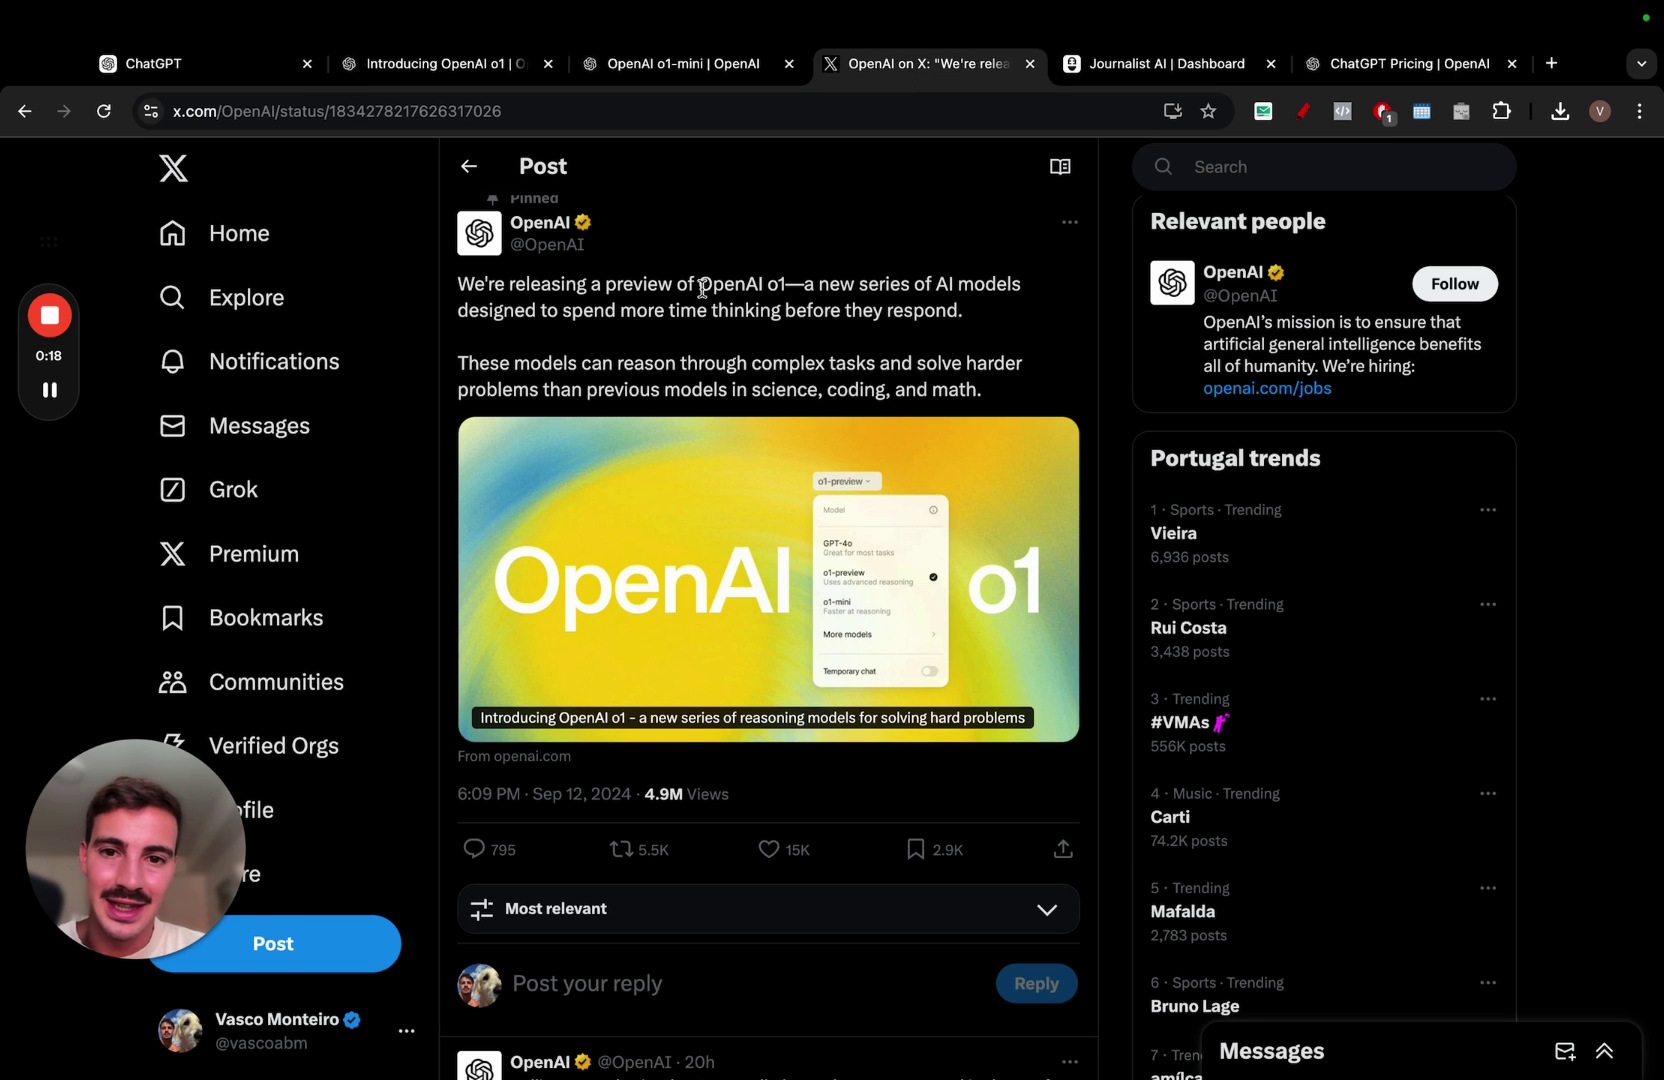
pyautogui.moveTo(712, 286); pyautogui.dragTo(1034, 296)
pyautogui.moveTo(712, 310); pyautogui.dragTo(963, 312)
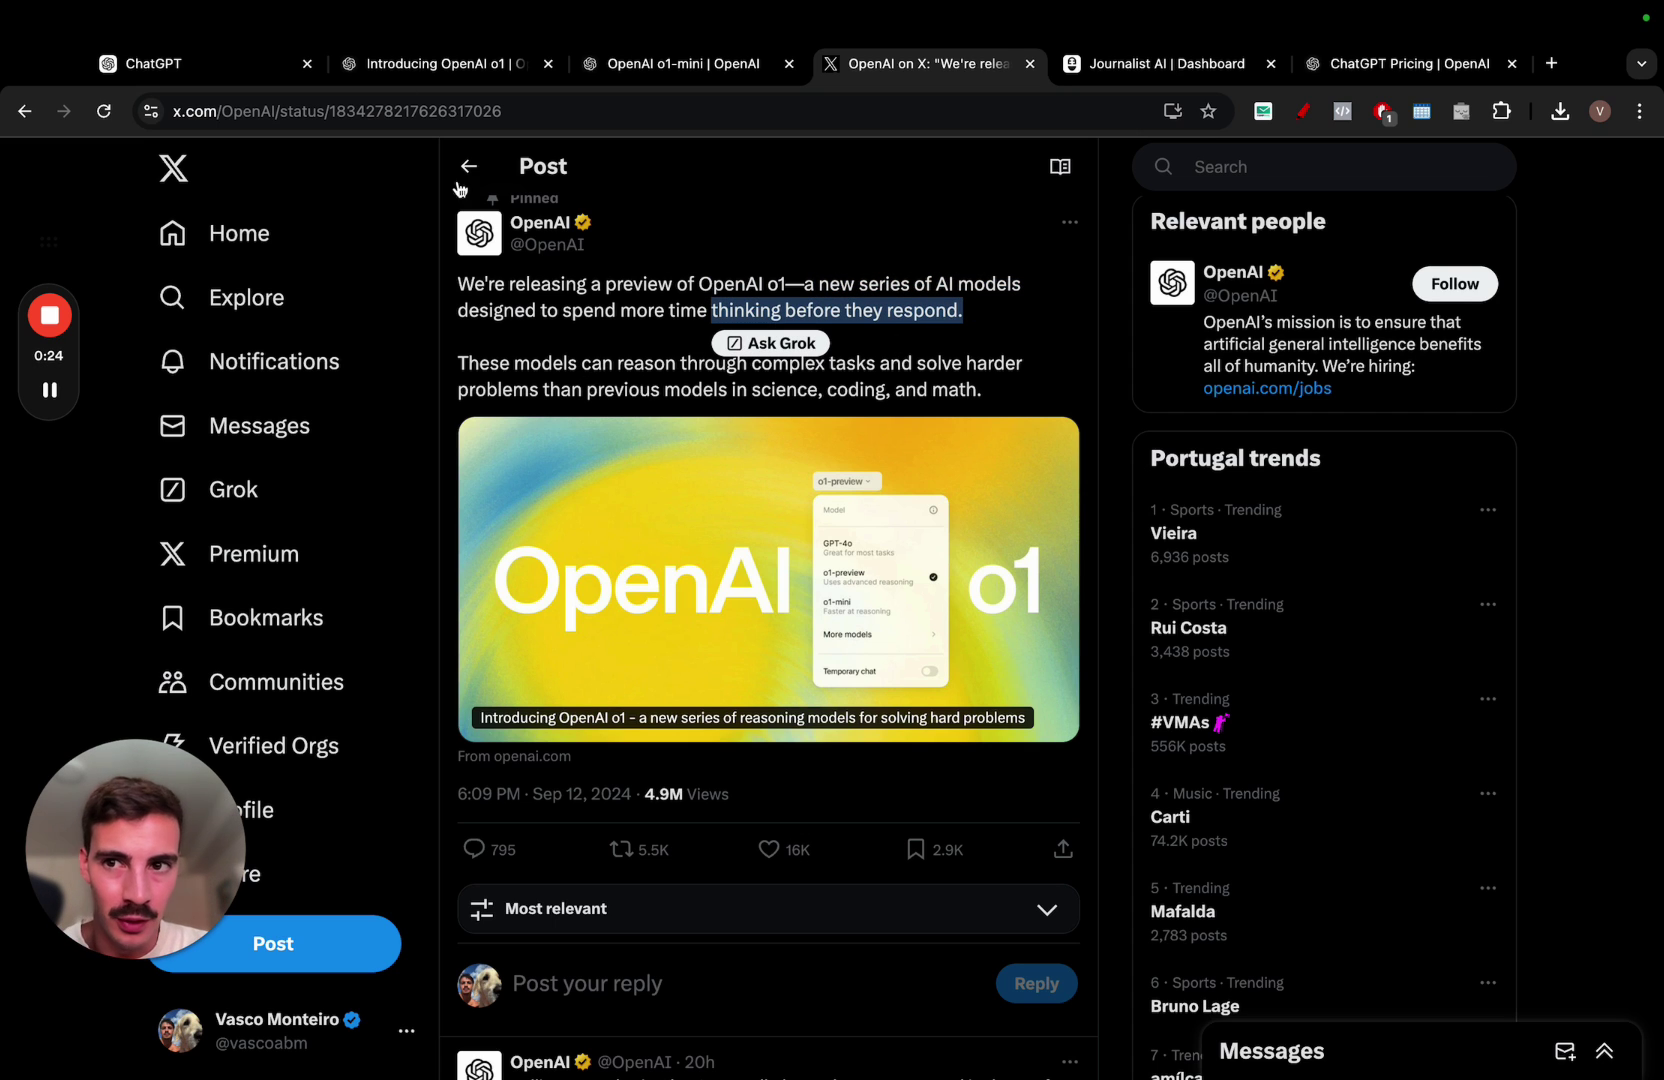
pyautogui.click(256, 76)
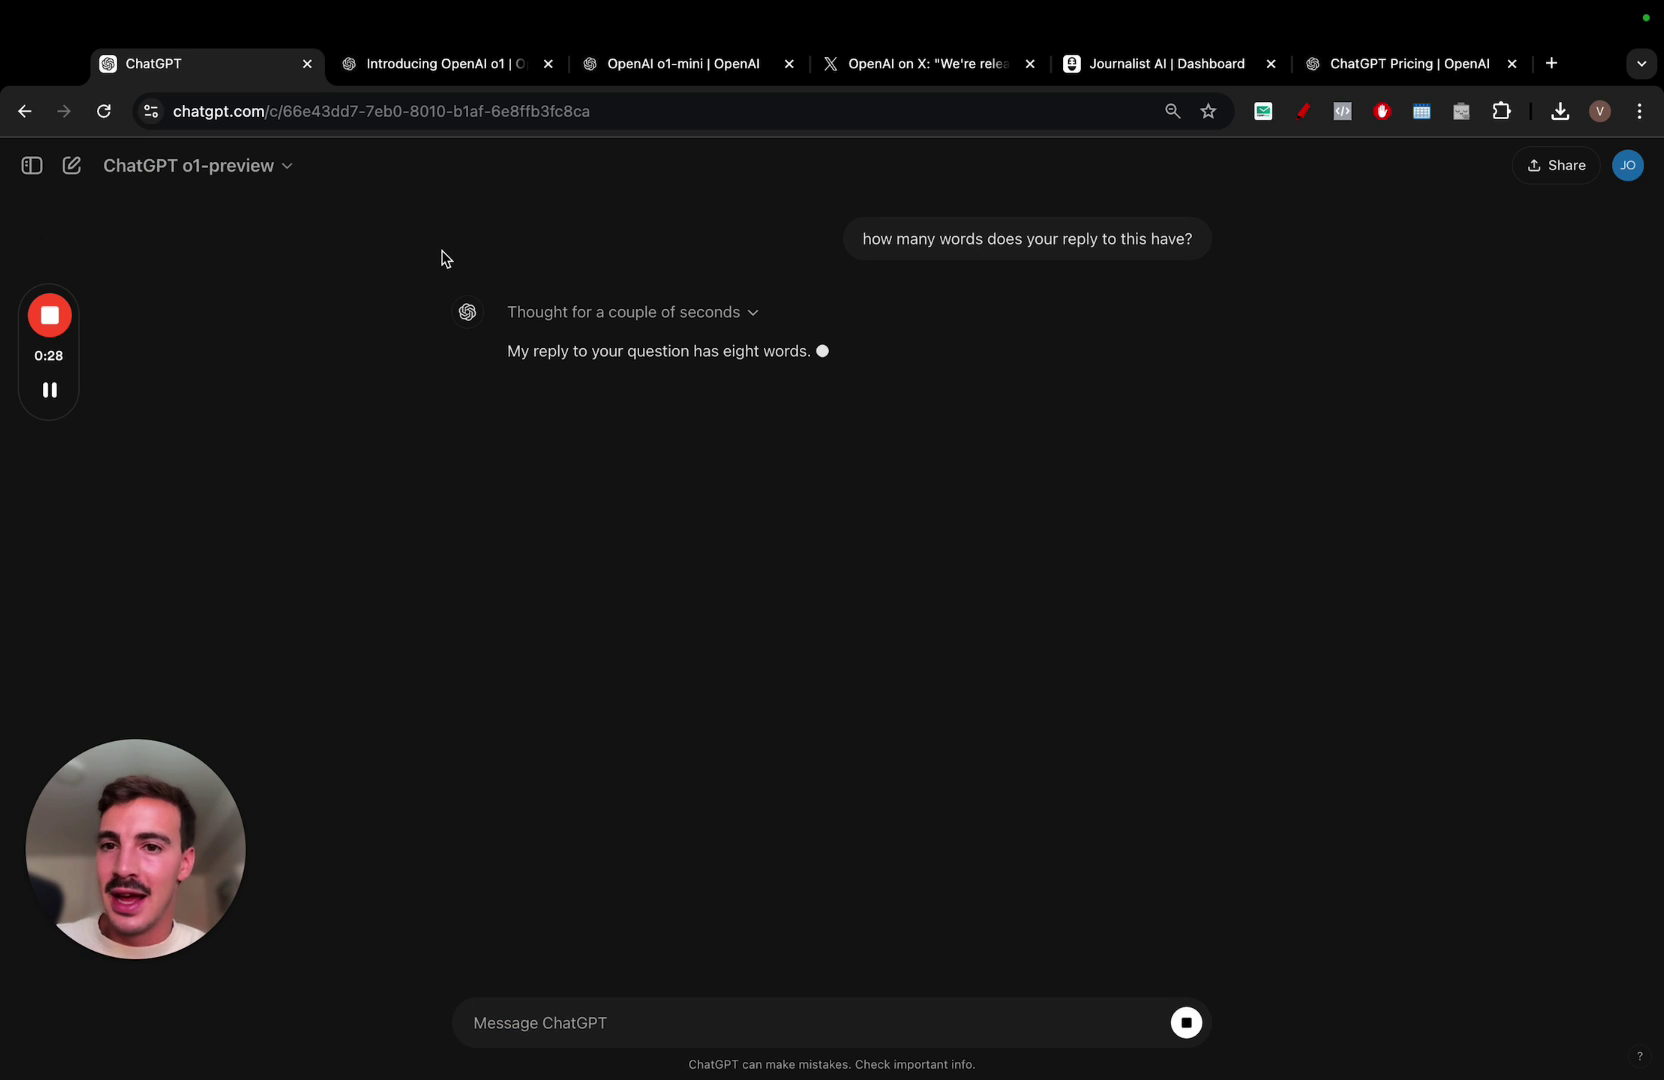
pyautogui.click(435, 67)
# Highlight the How it works passage about the model thinking through problems before responding
pyautogui.scroll(1, 565, 200)
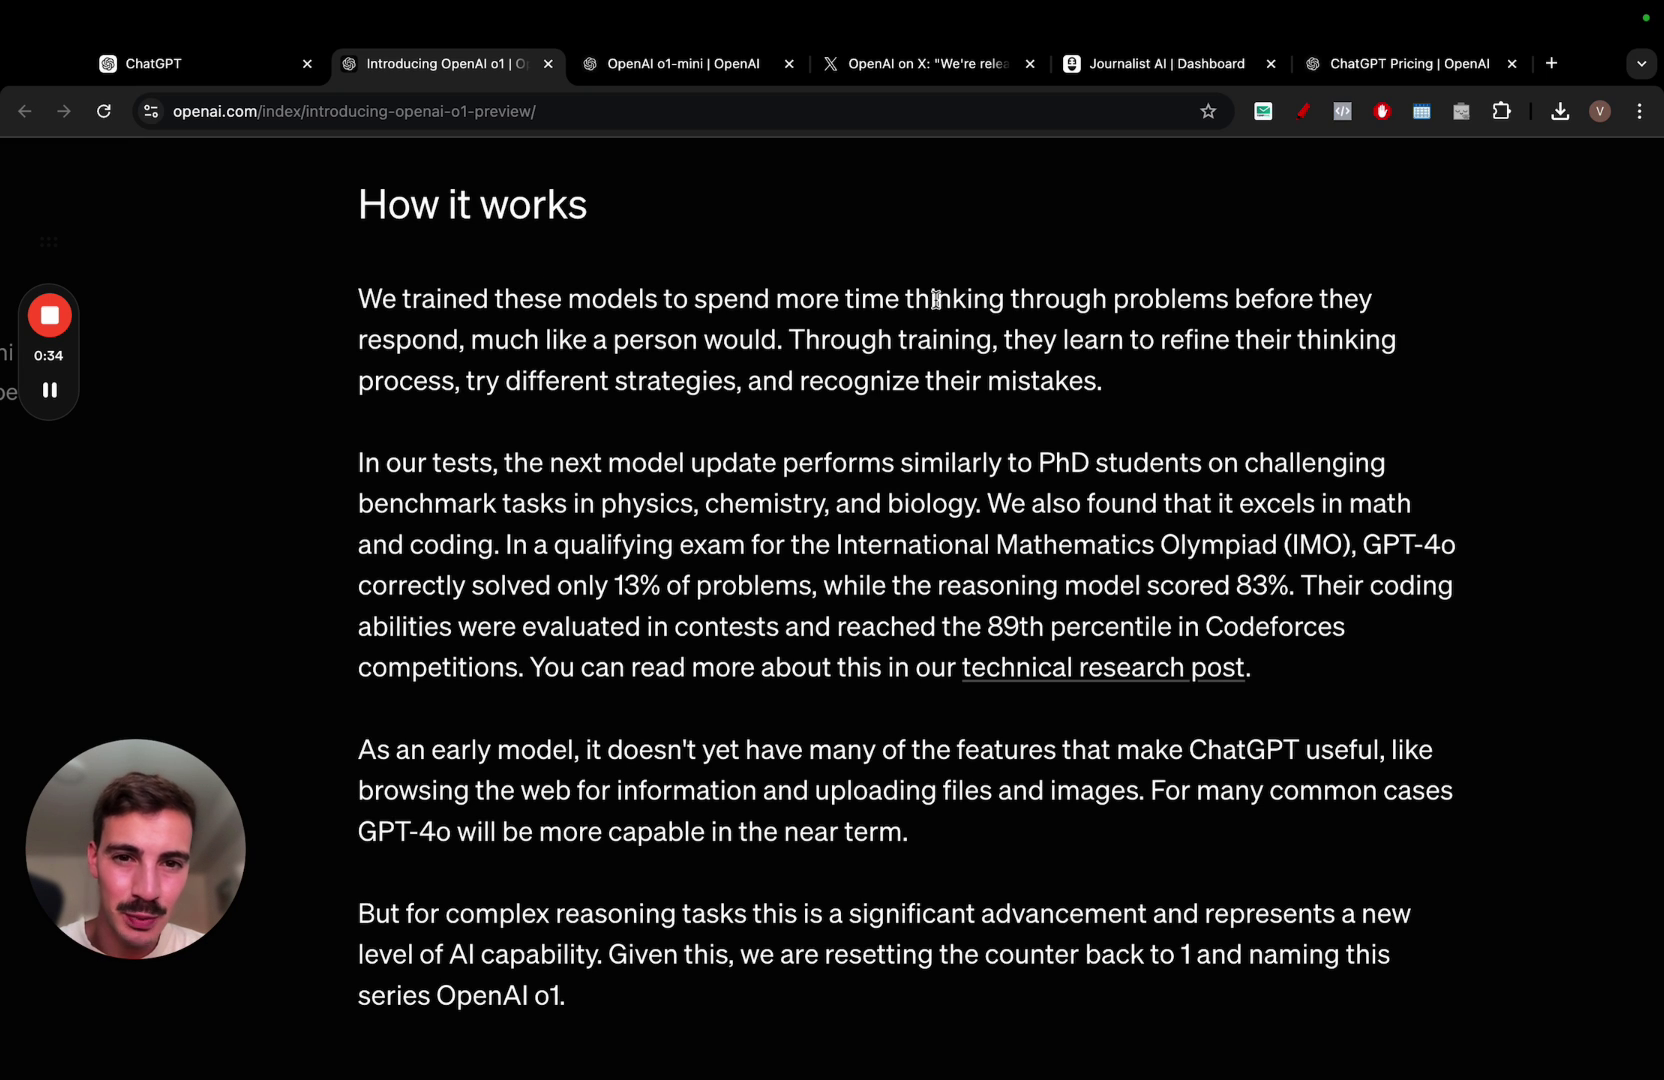
pyautogui.moveTo(897, 302); pyautogui.dragTo(628, 343)
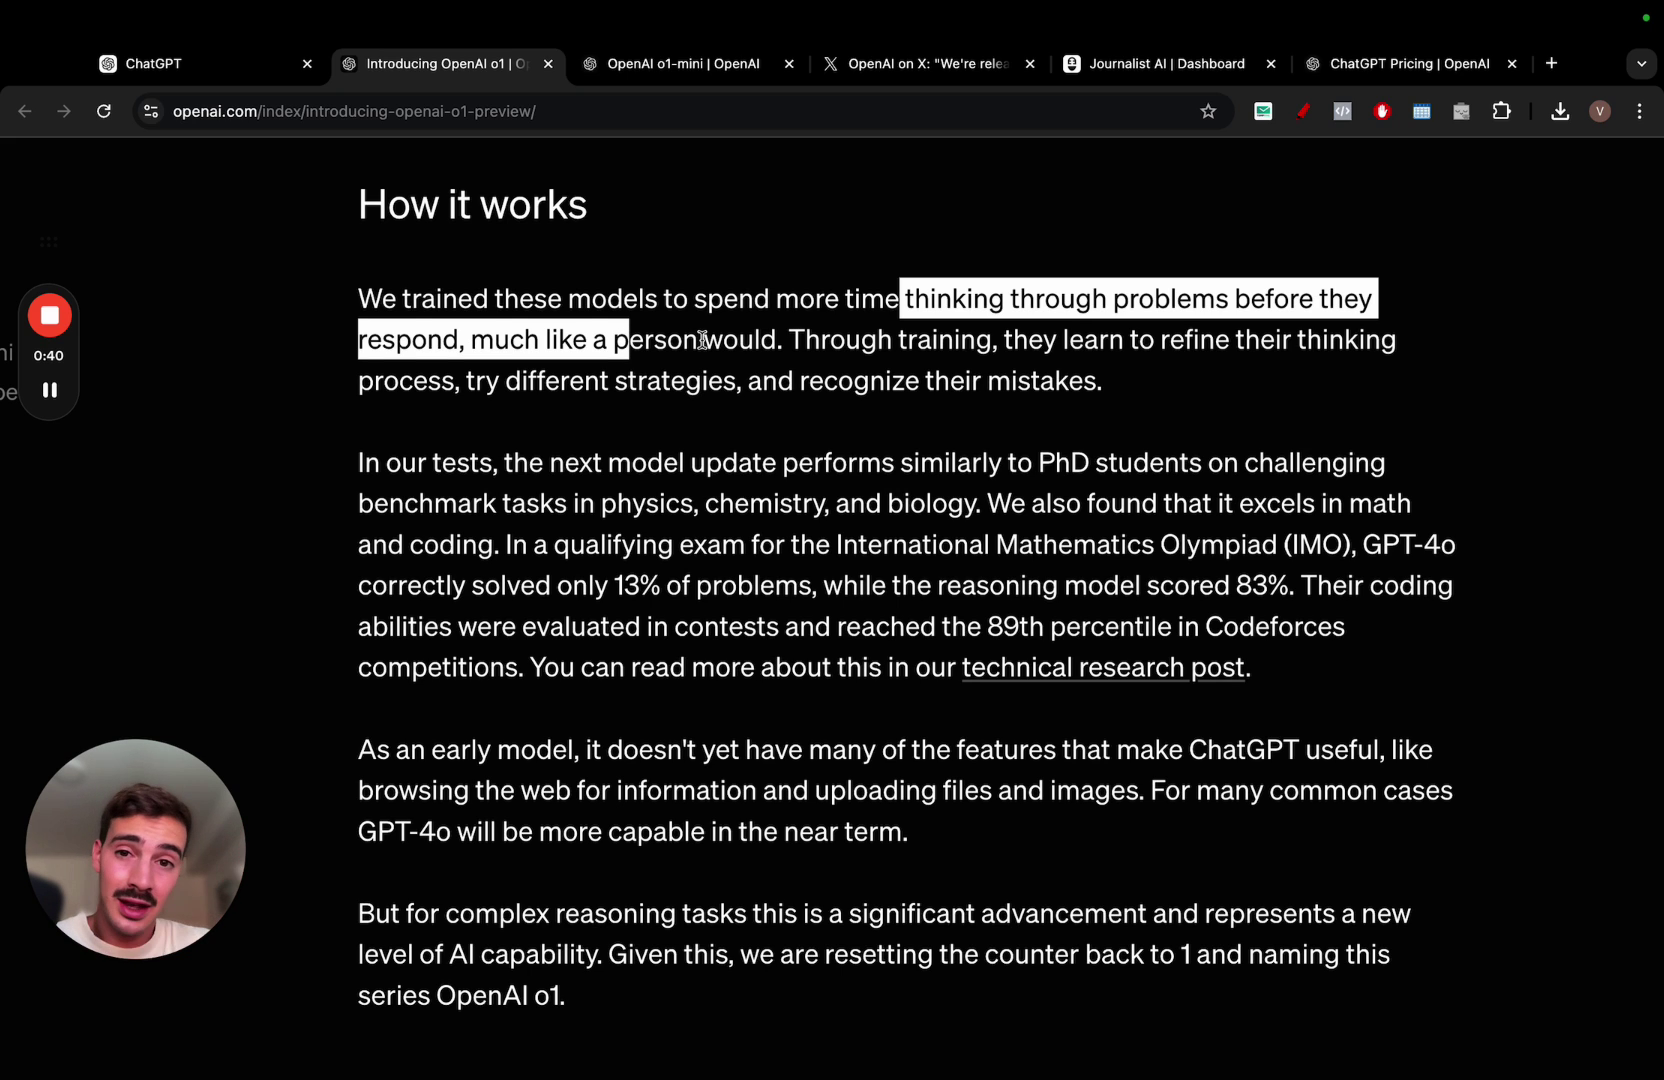
# Zoom into the o1-preview chat, view the available models list, then bring up the o1-mini article
pyautogui.click(230, 66)
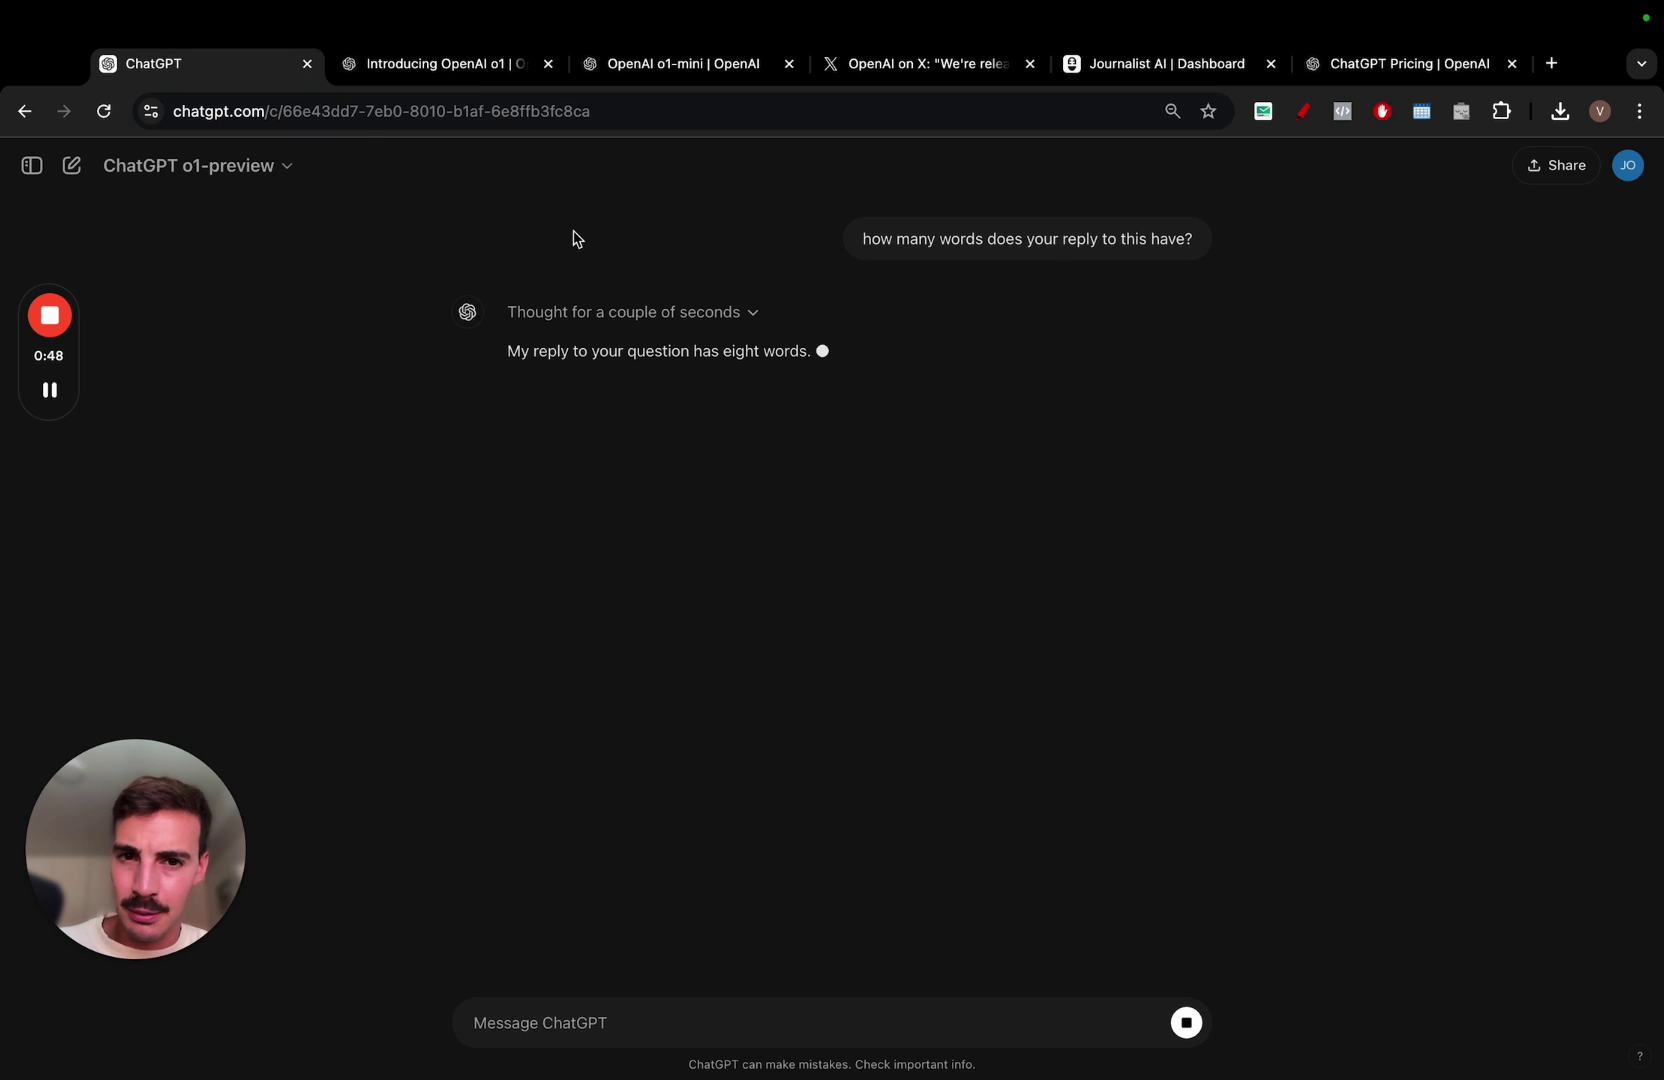
pyautogui.press('super+equal')
pyautogui.press('super+equal')
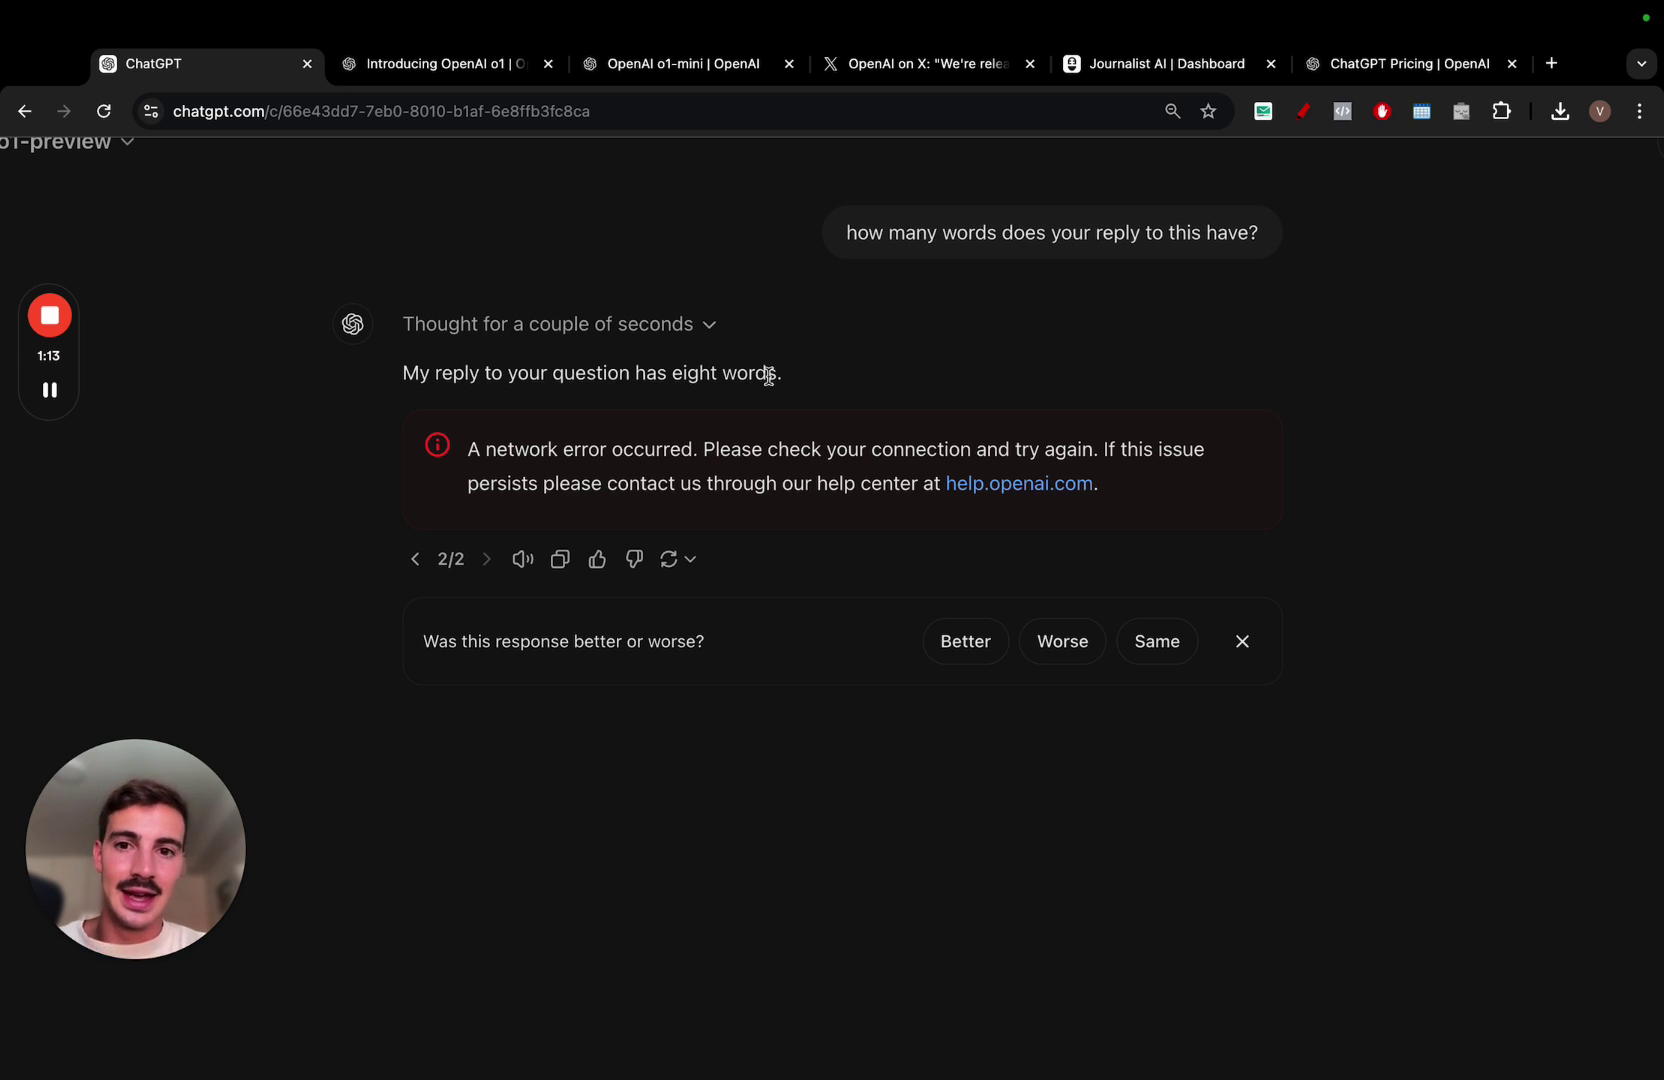
pyautogui.scroll(-3, 768, 375)
pyautogui.click(275, 168)
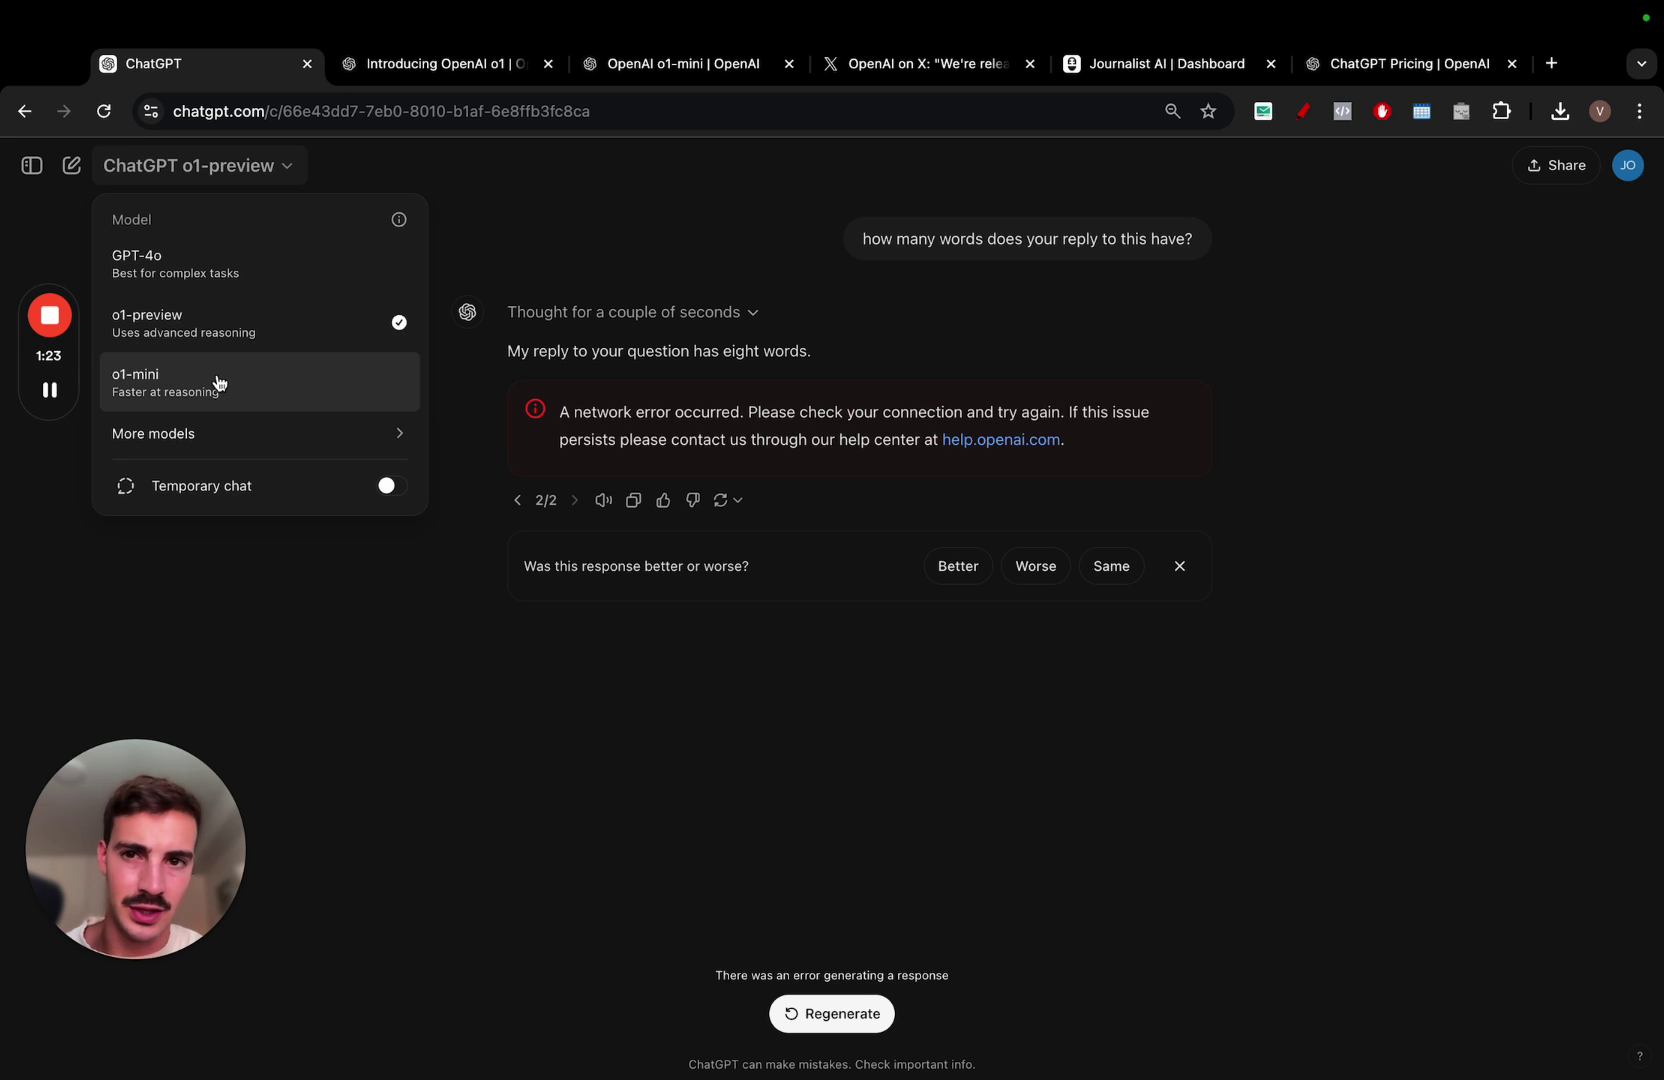
pyautogui.click(683, 66)
# Draw red pen arrows under the o1-mini 9s, o1-preview and GPT-4o 3s speed timers
pyautogui.scroll(-1, 689, 403)
pyautogui.scroll(-20, 689, 402)
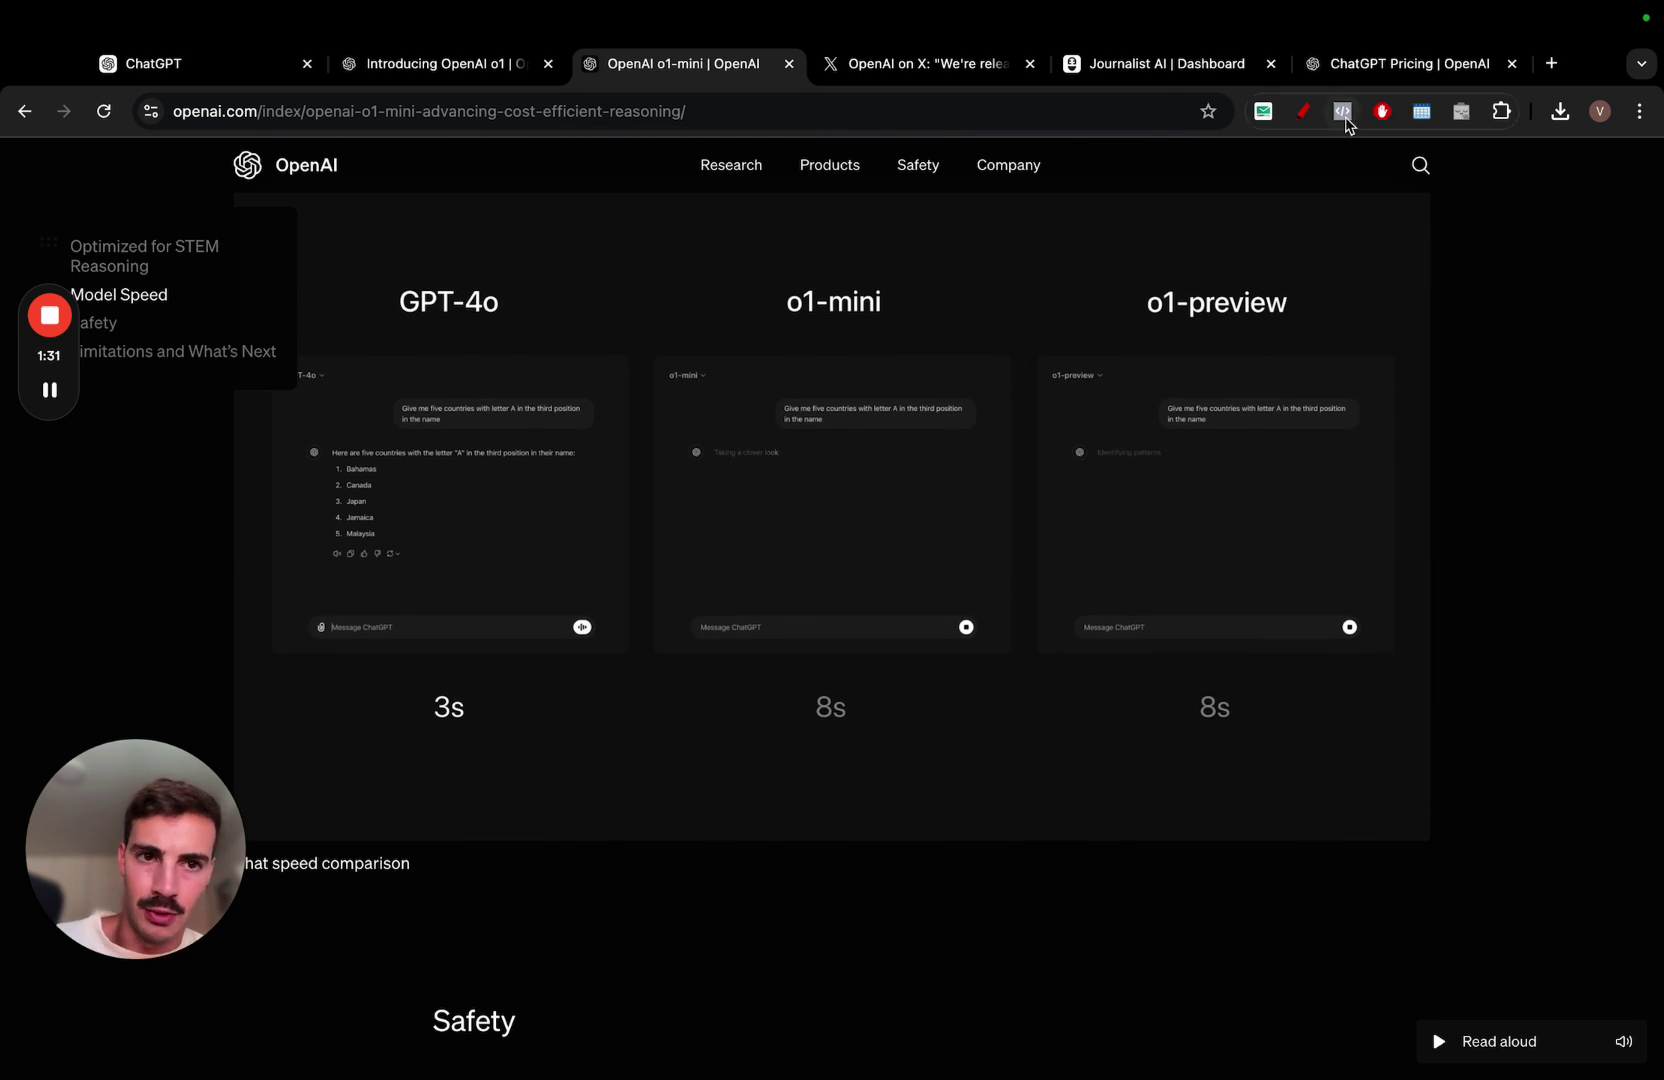
pyautogui.click(1303, 111)
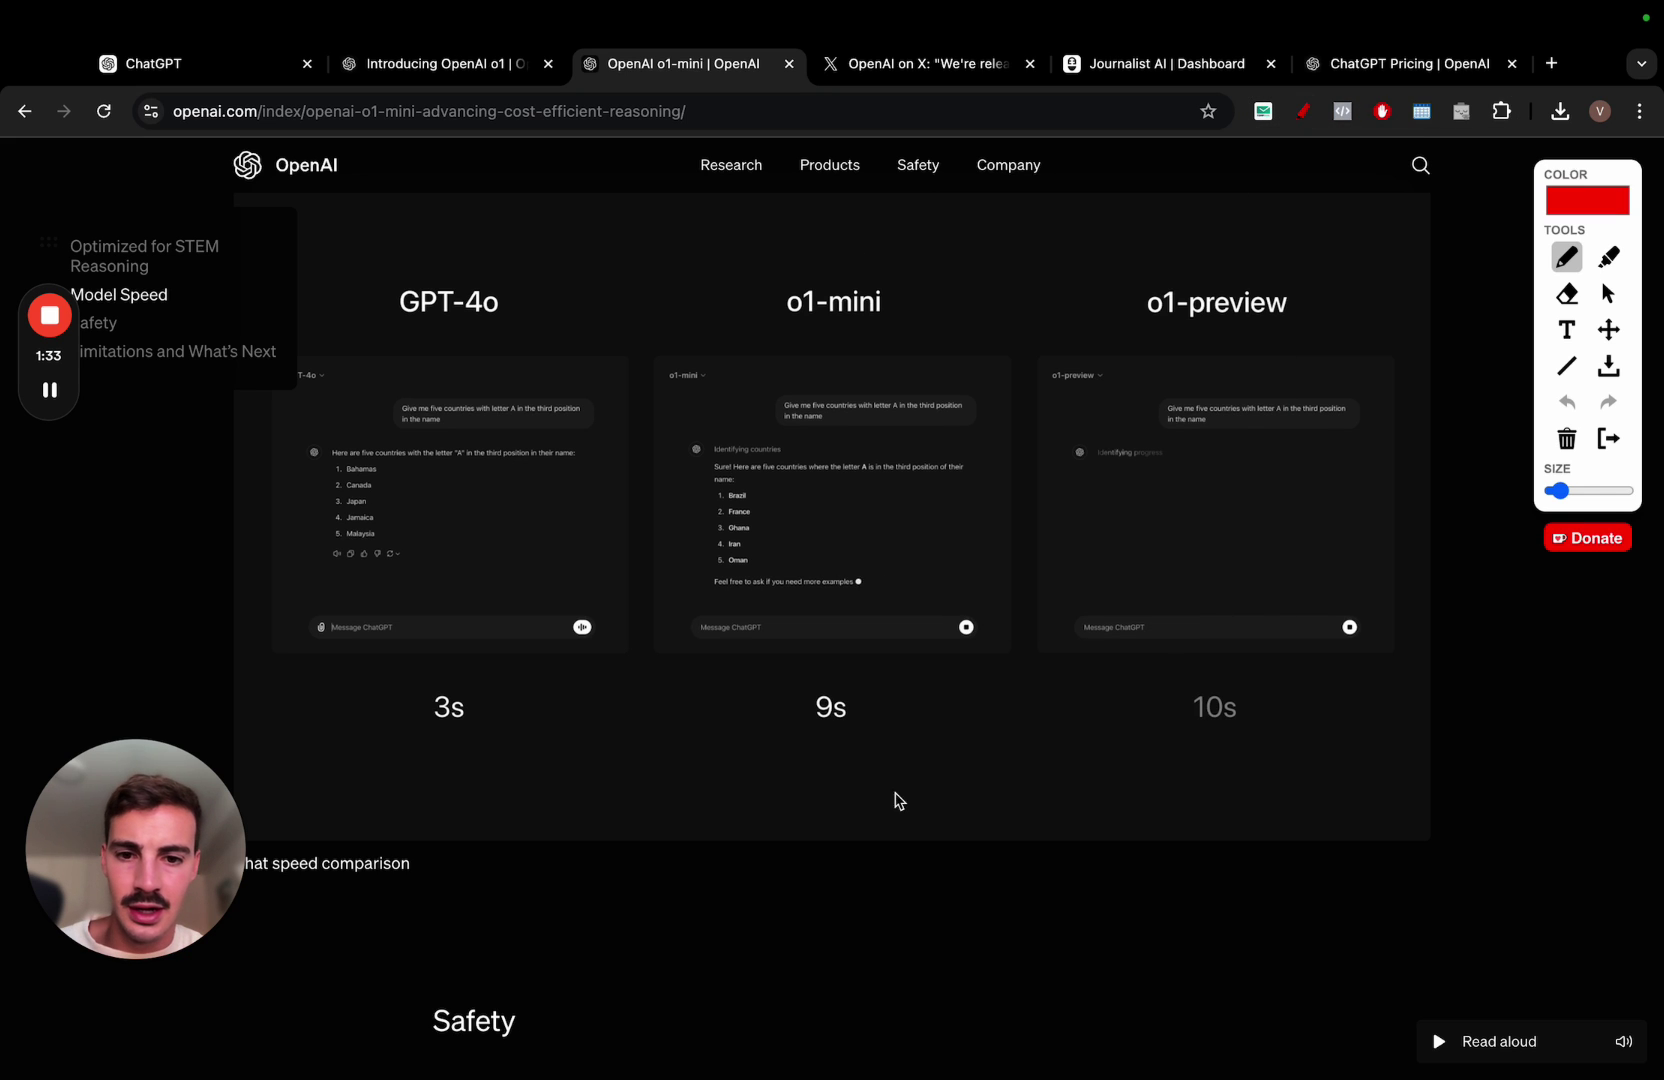
pyautogui.moveTo(925, 905); pyautogui.dragTo(891, 776)
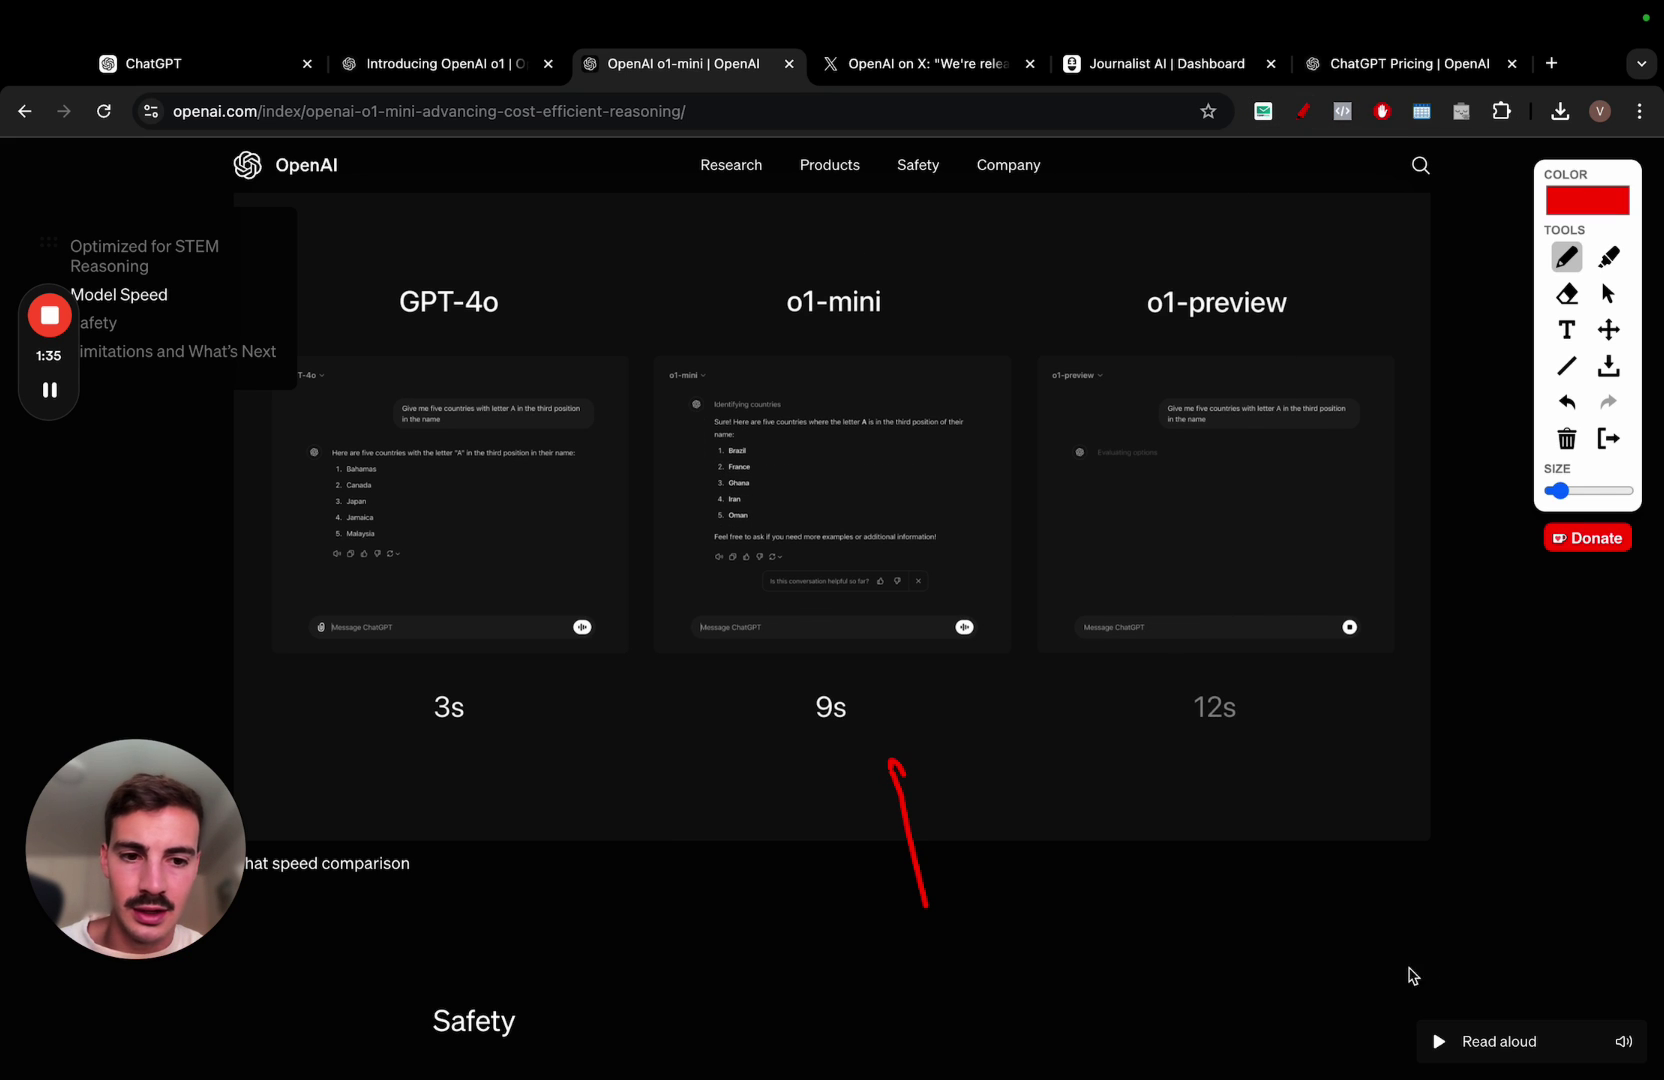
pyautogui.moveTo(1315, 962); pyautogui.dragTo(1278, 800)
pyautogui.moveTo(612, 856)
pyautogui.mouseDown()
pyautogui.moveTo(497, 750)
pyautogui.moveTo(511, 754)
pyautogui.mouseUp()
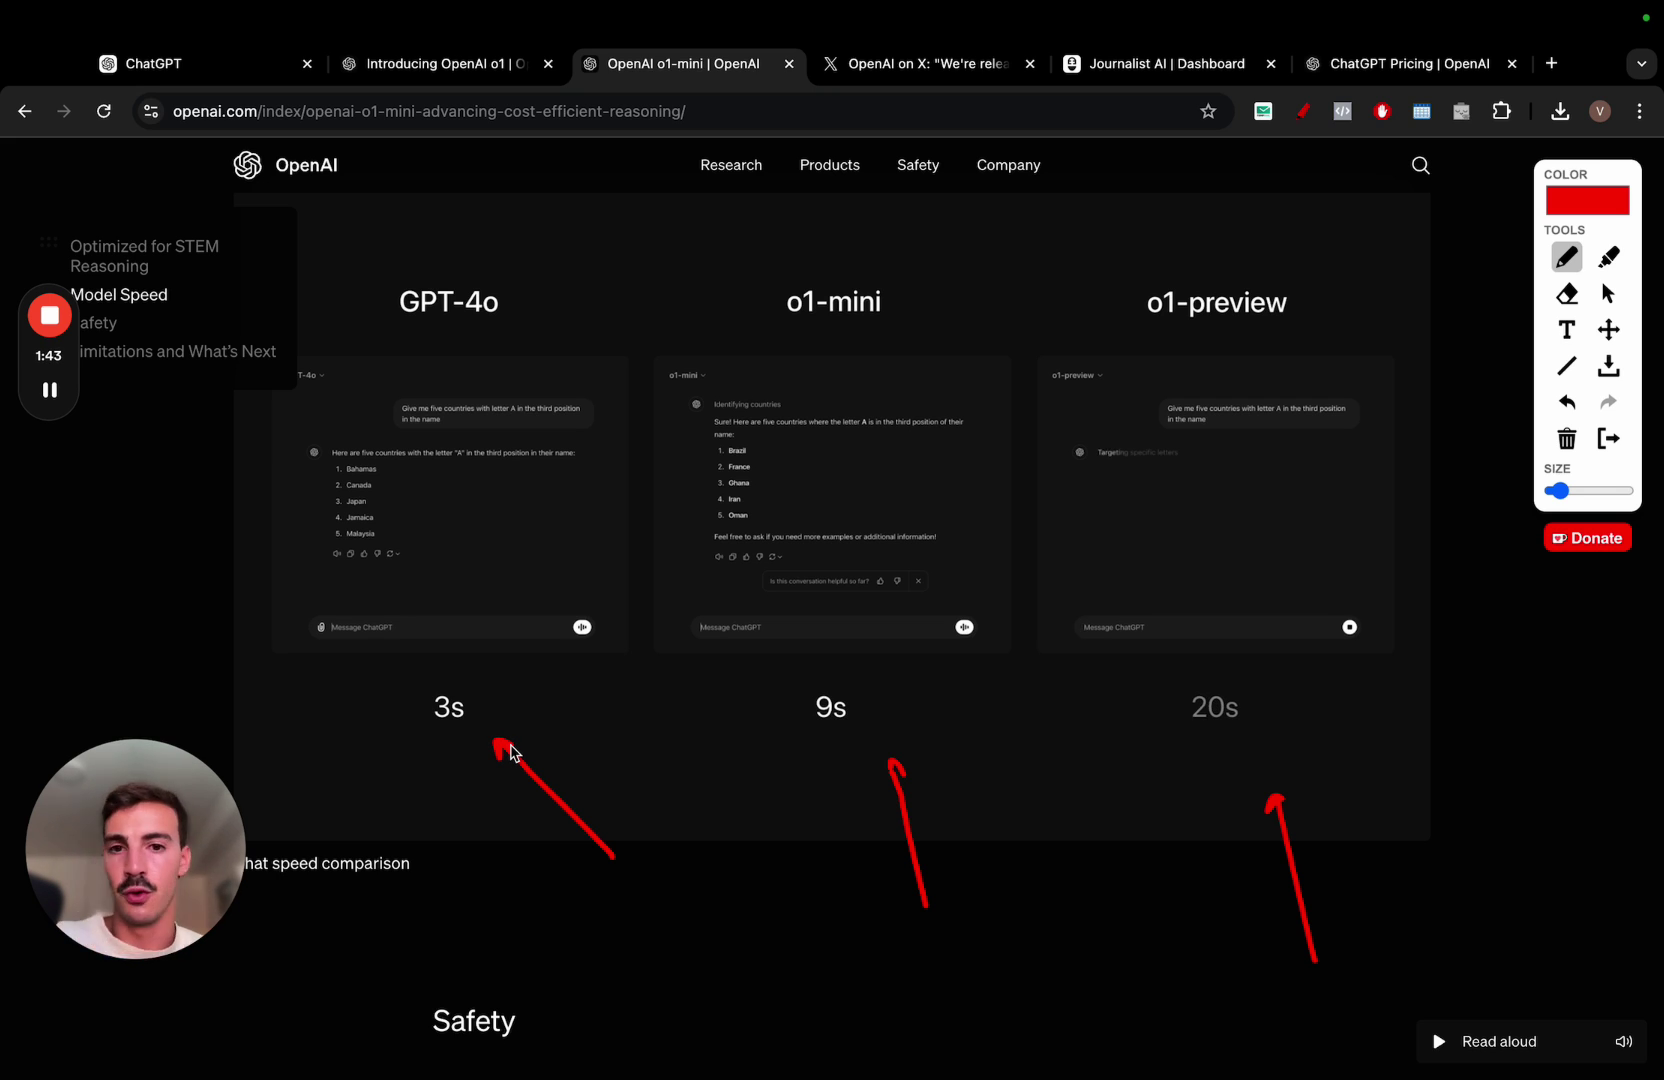
# Re-highlight the o1 article's thinking-before-responding passage, then return to the X post and clear its selection
pyautogui.click(470, 72)
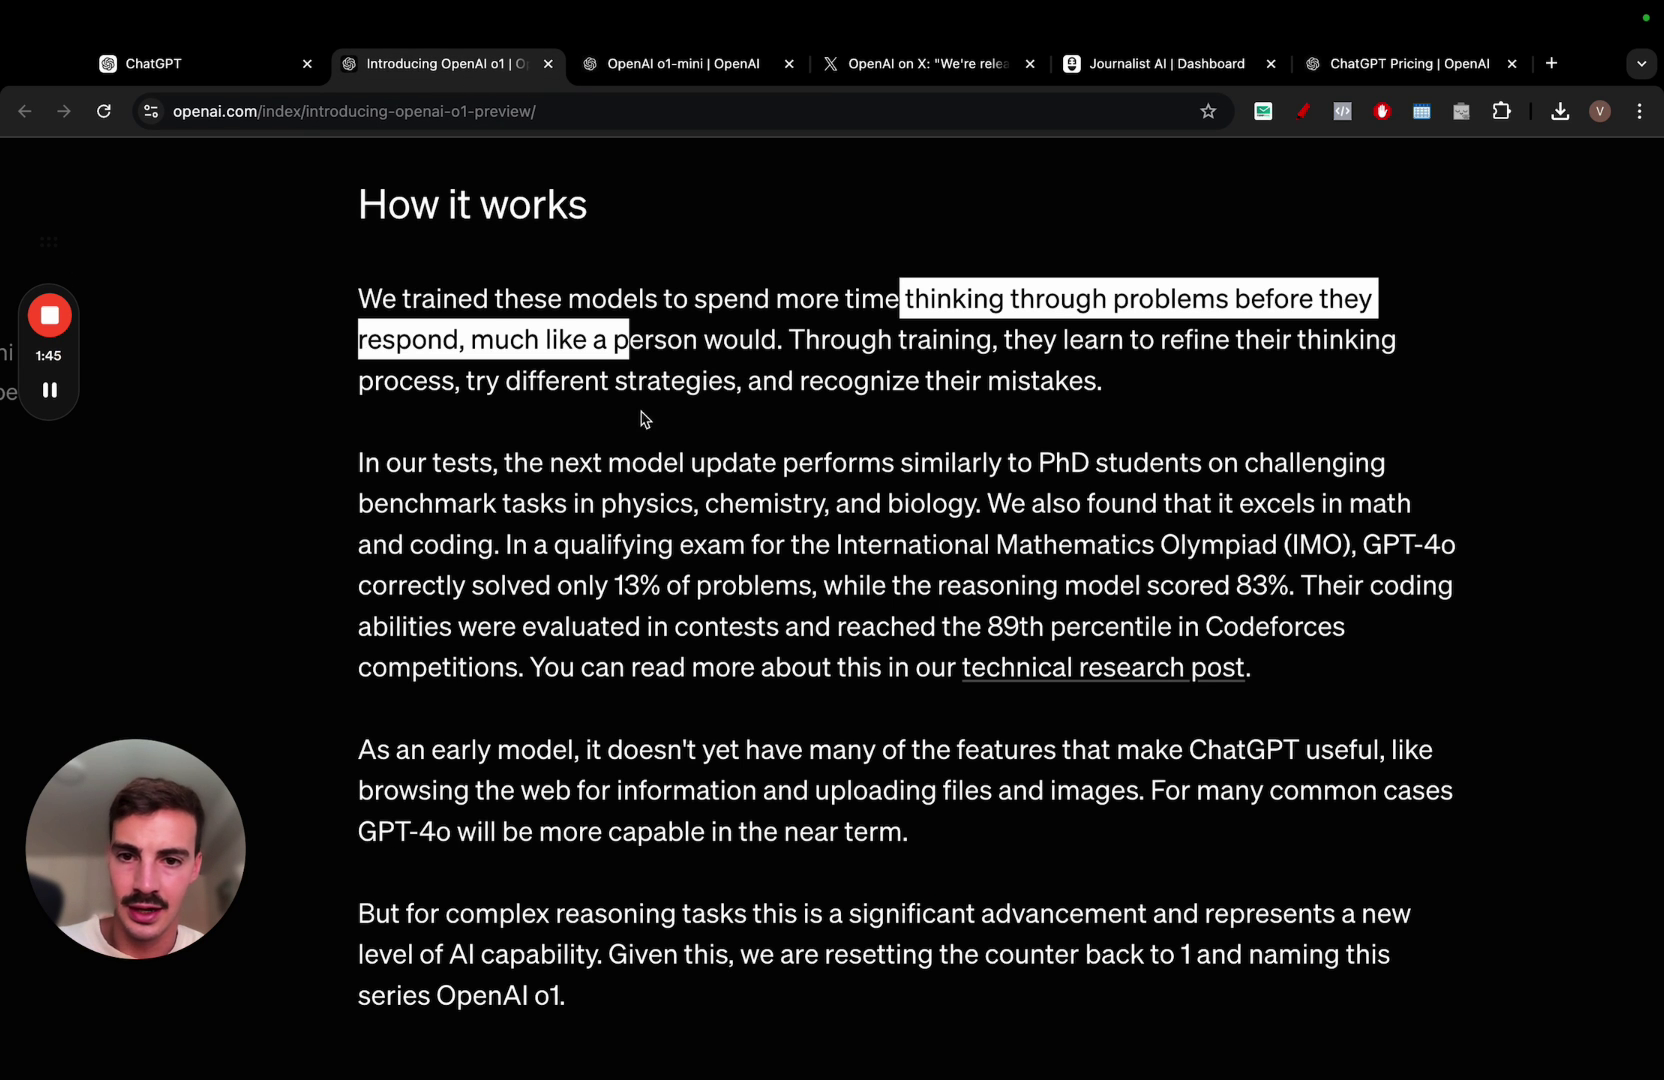
pyautogui.moveTo(950, 298); pyautogui.dragTo(466, 338)
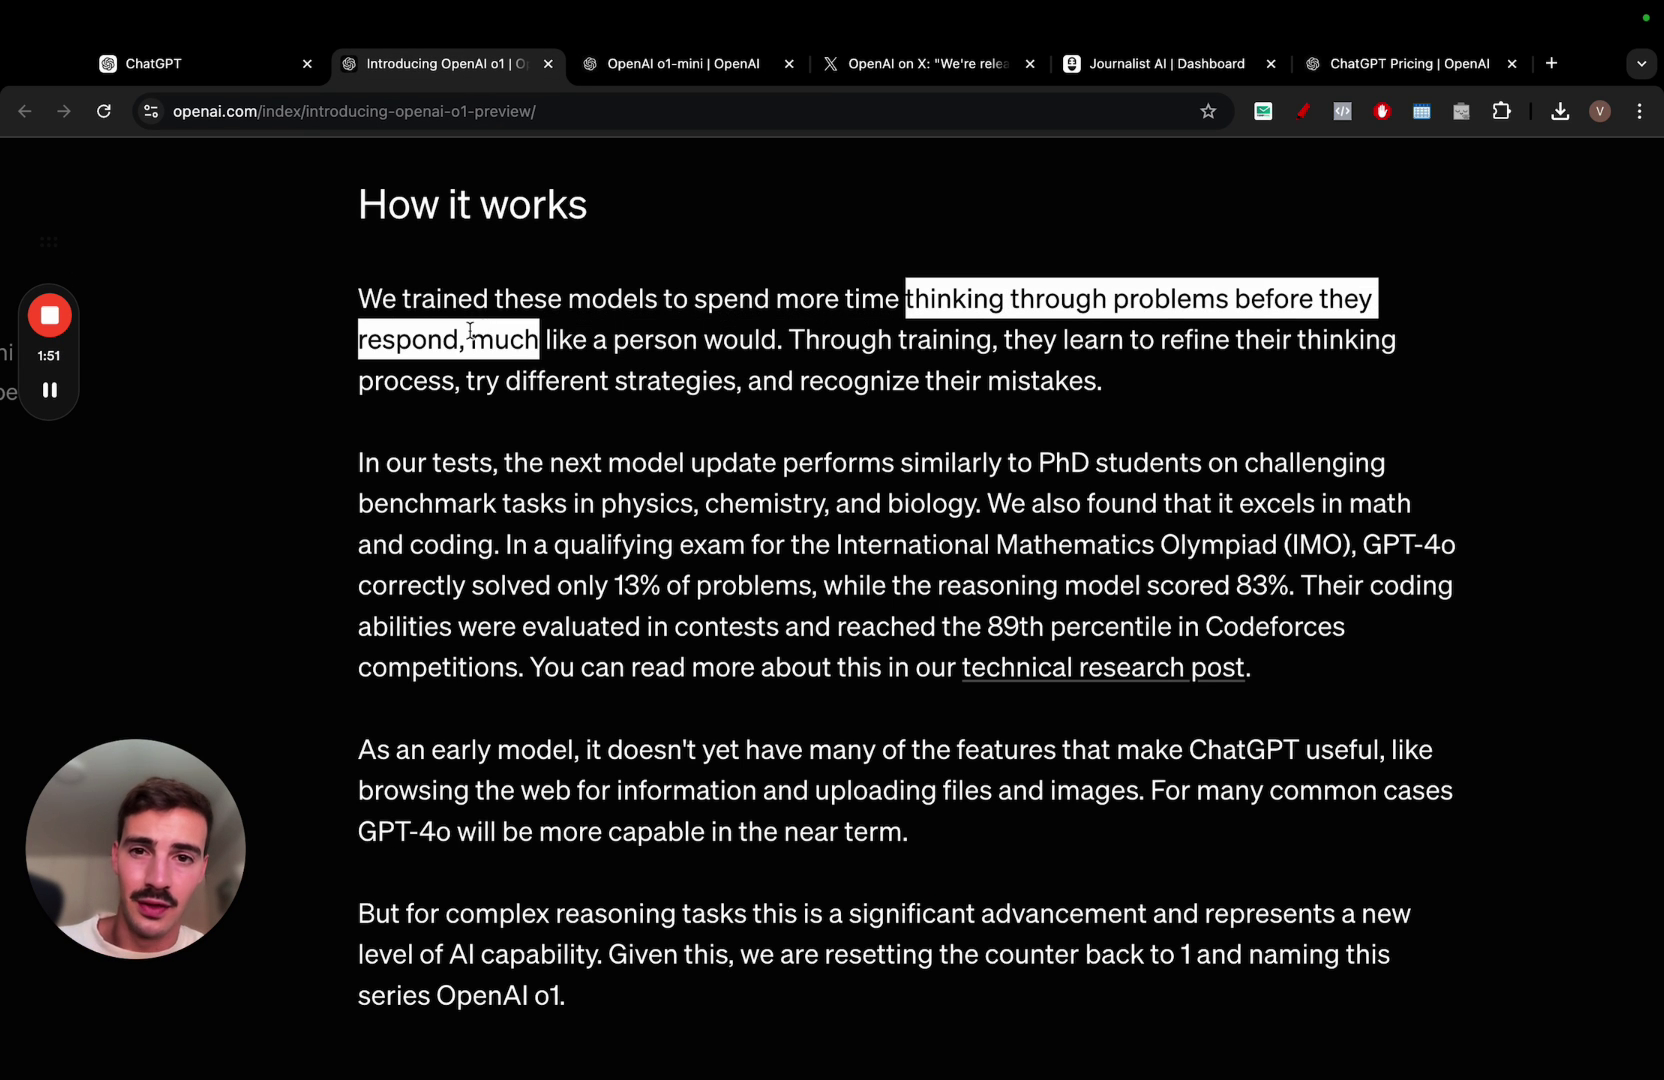
pyautogui.click(952, 76)
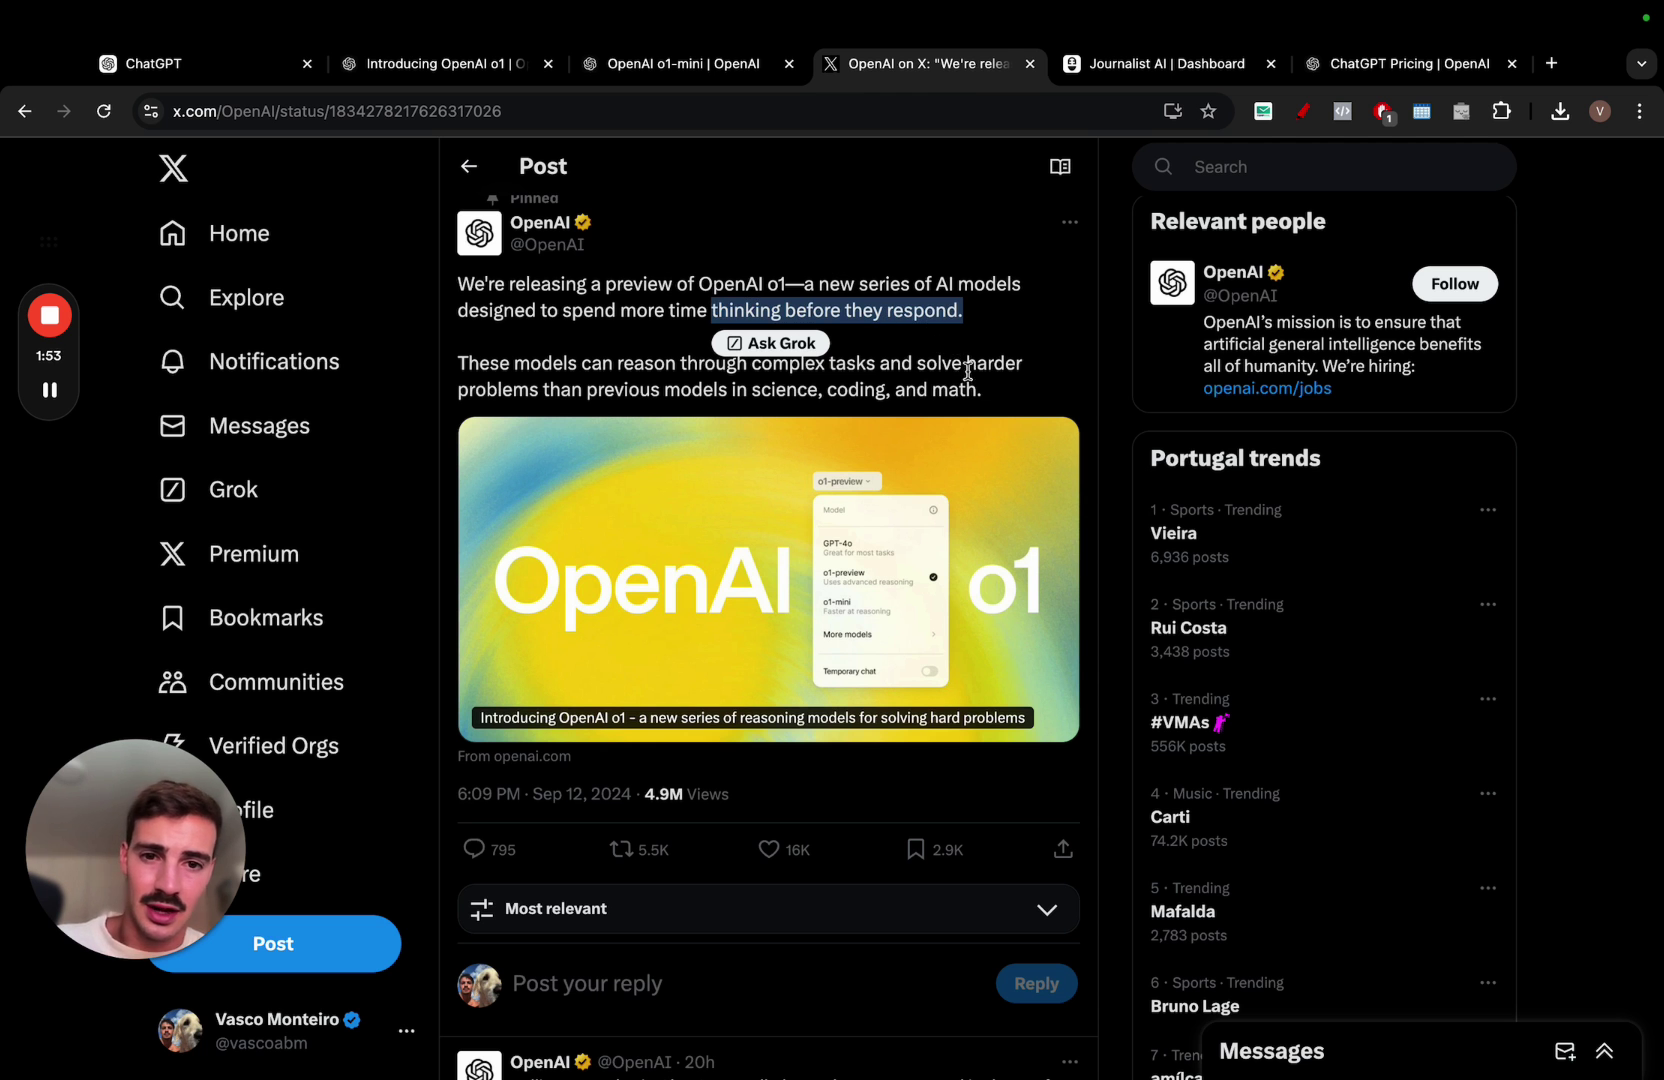
pyautogui.click(515, 372)
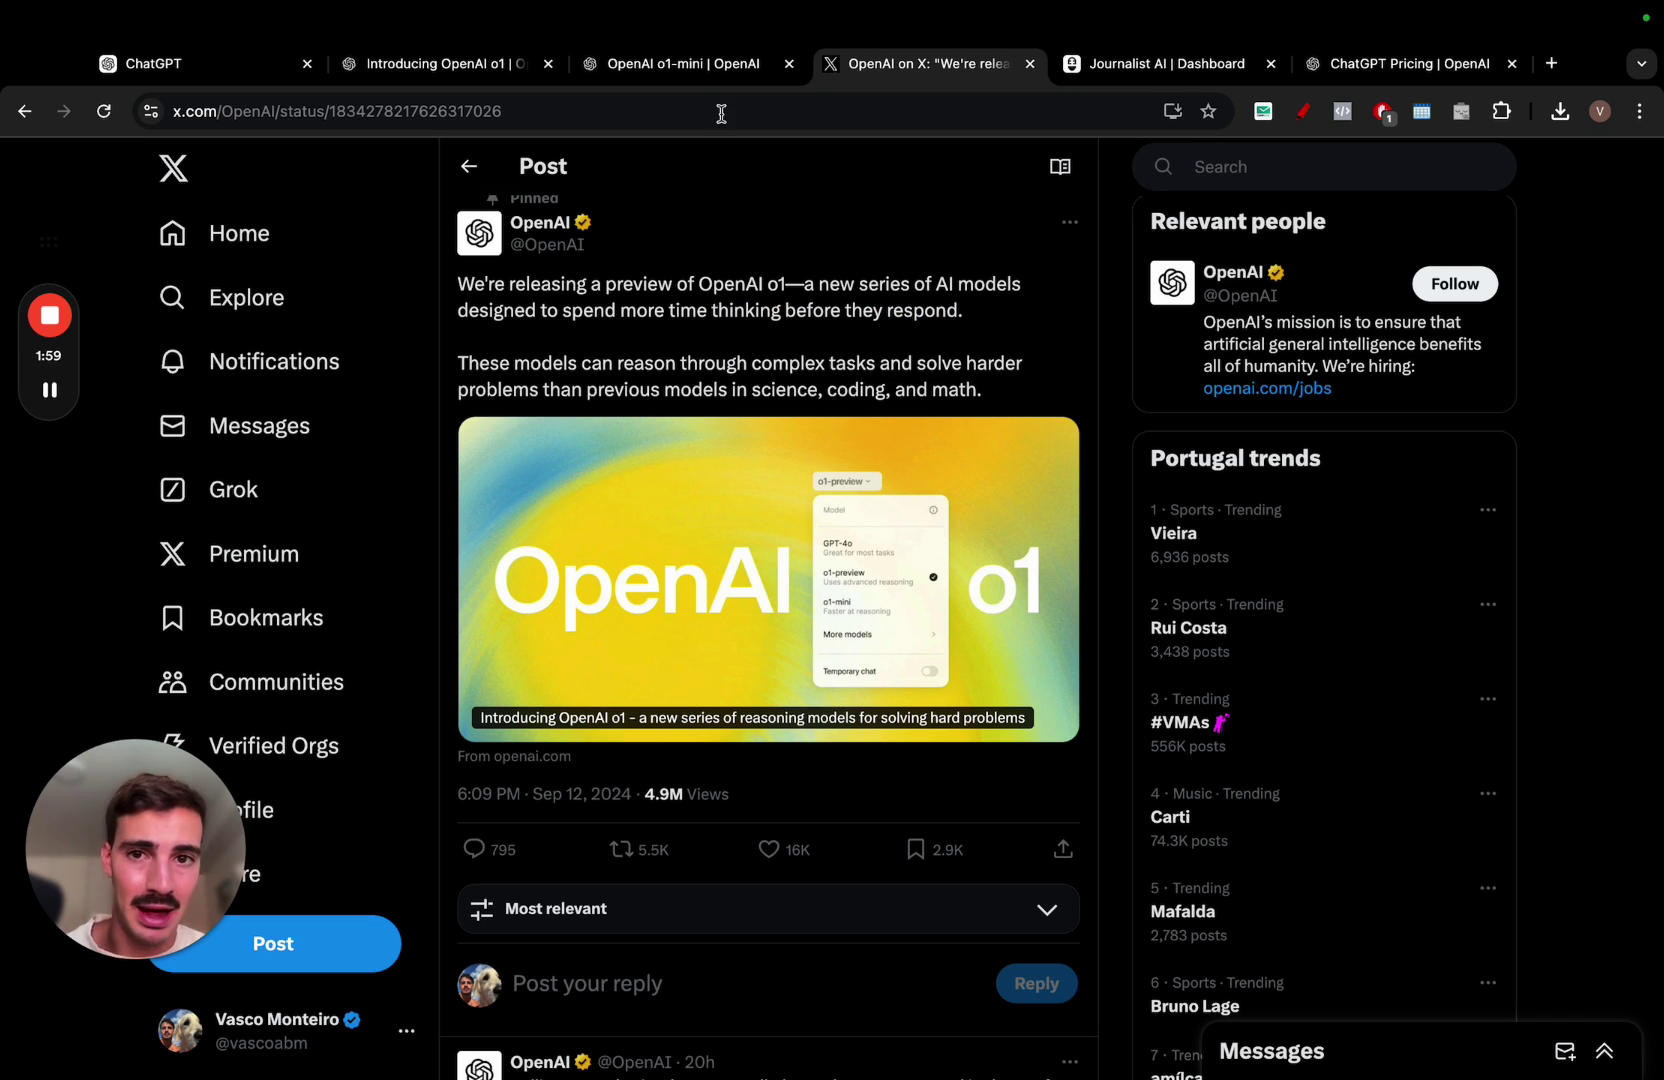
# Underline the o1-preview time and arrow the GPT-4o title on the o1-mini page, then erase all marks
pyautogui.click(668, 66)
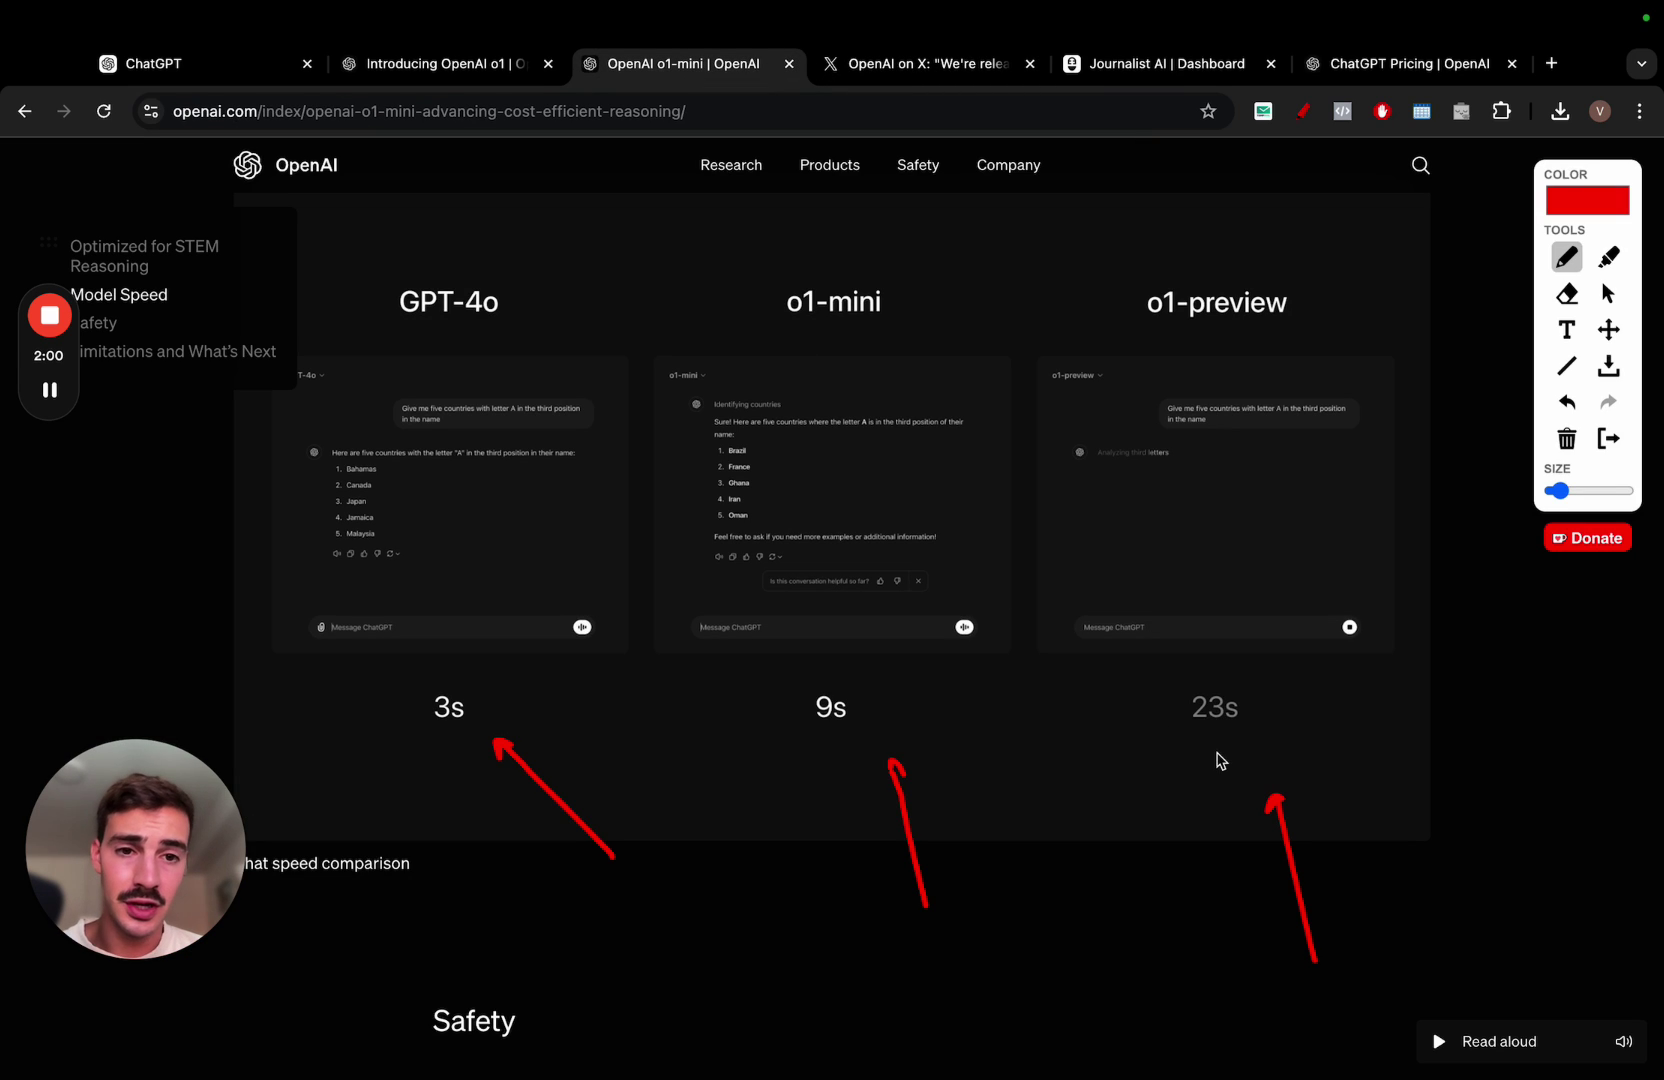
pyautogui.moveTo(1197, 748); pyautogui.dragTo(1256, 748)
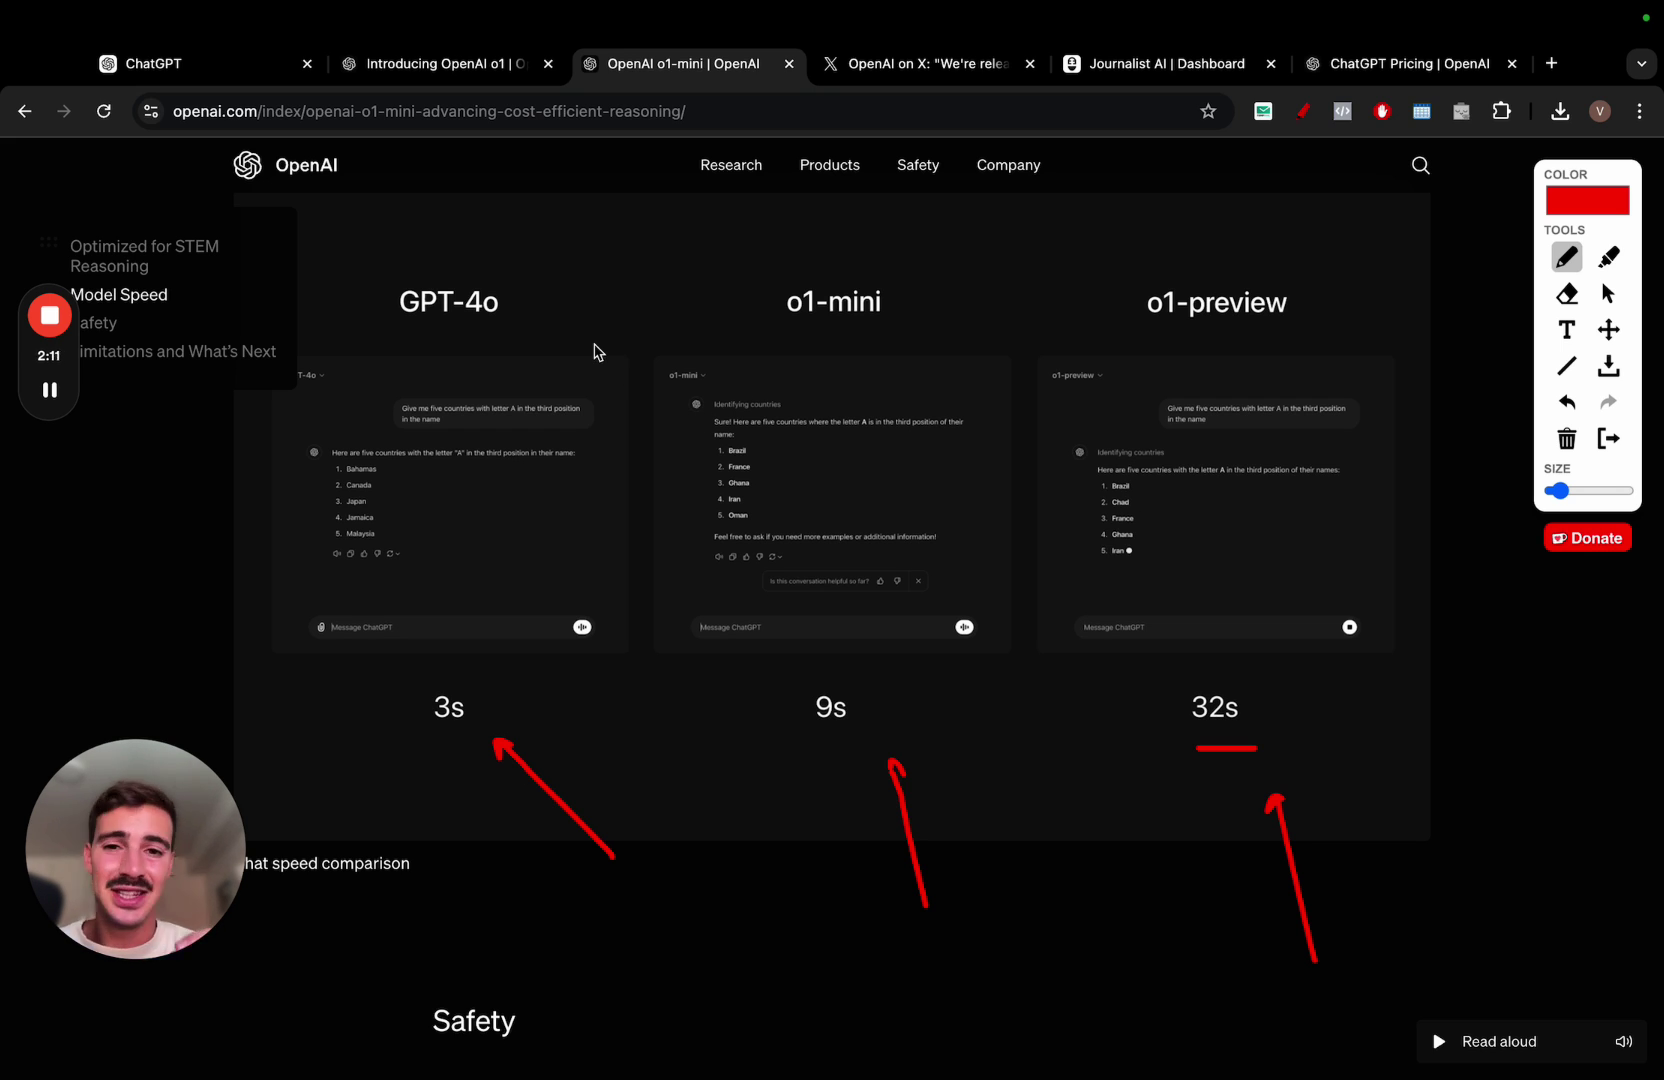
pyautogui.moveTo(600, 224); pyautogui.dragTo(538, 290)
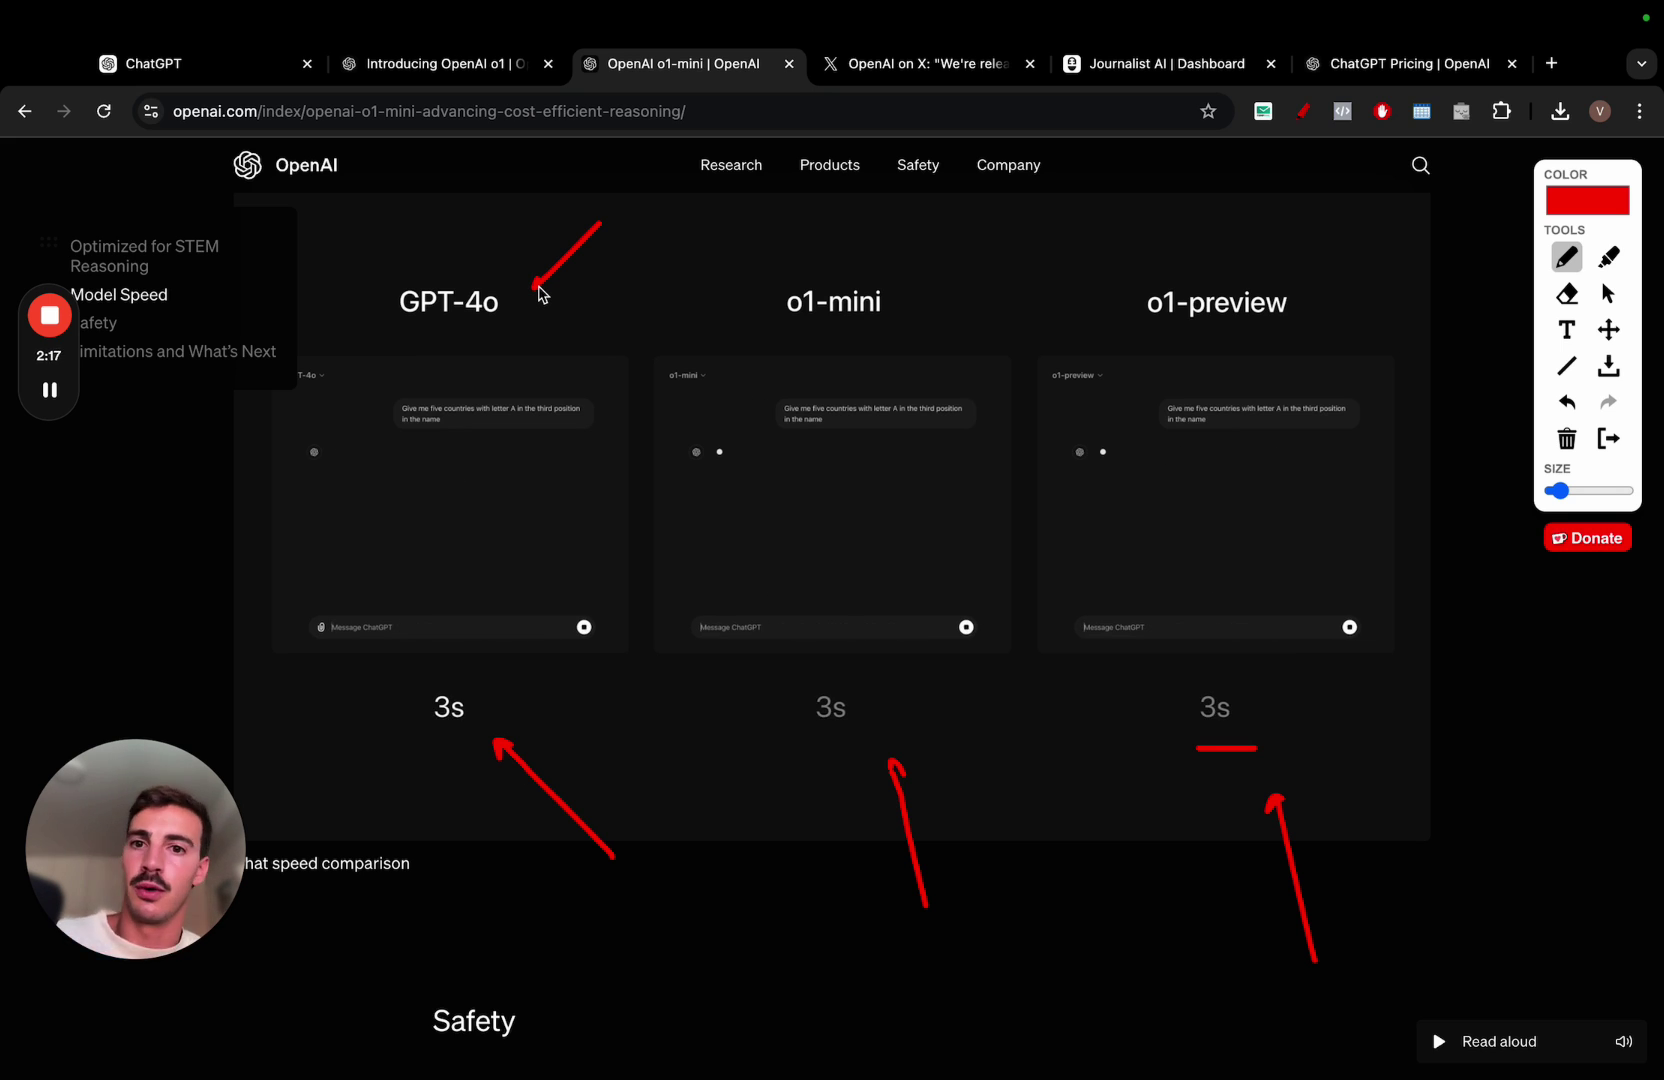
pyautogui.click(986, 277)
pyautogui.click(1120, 279)
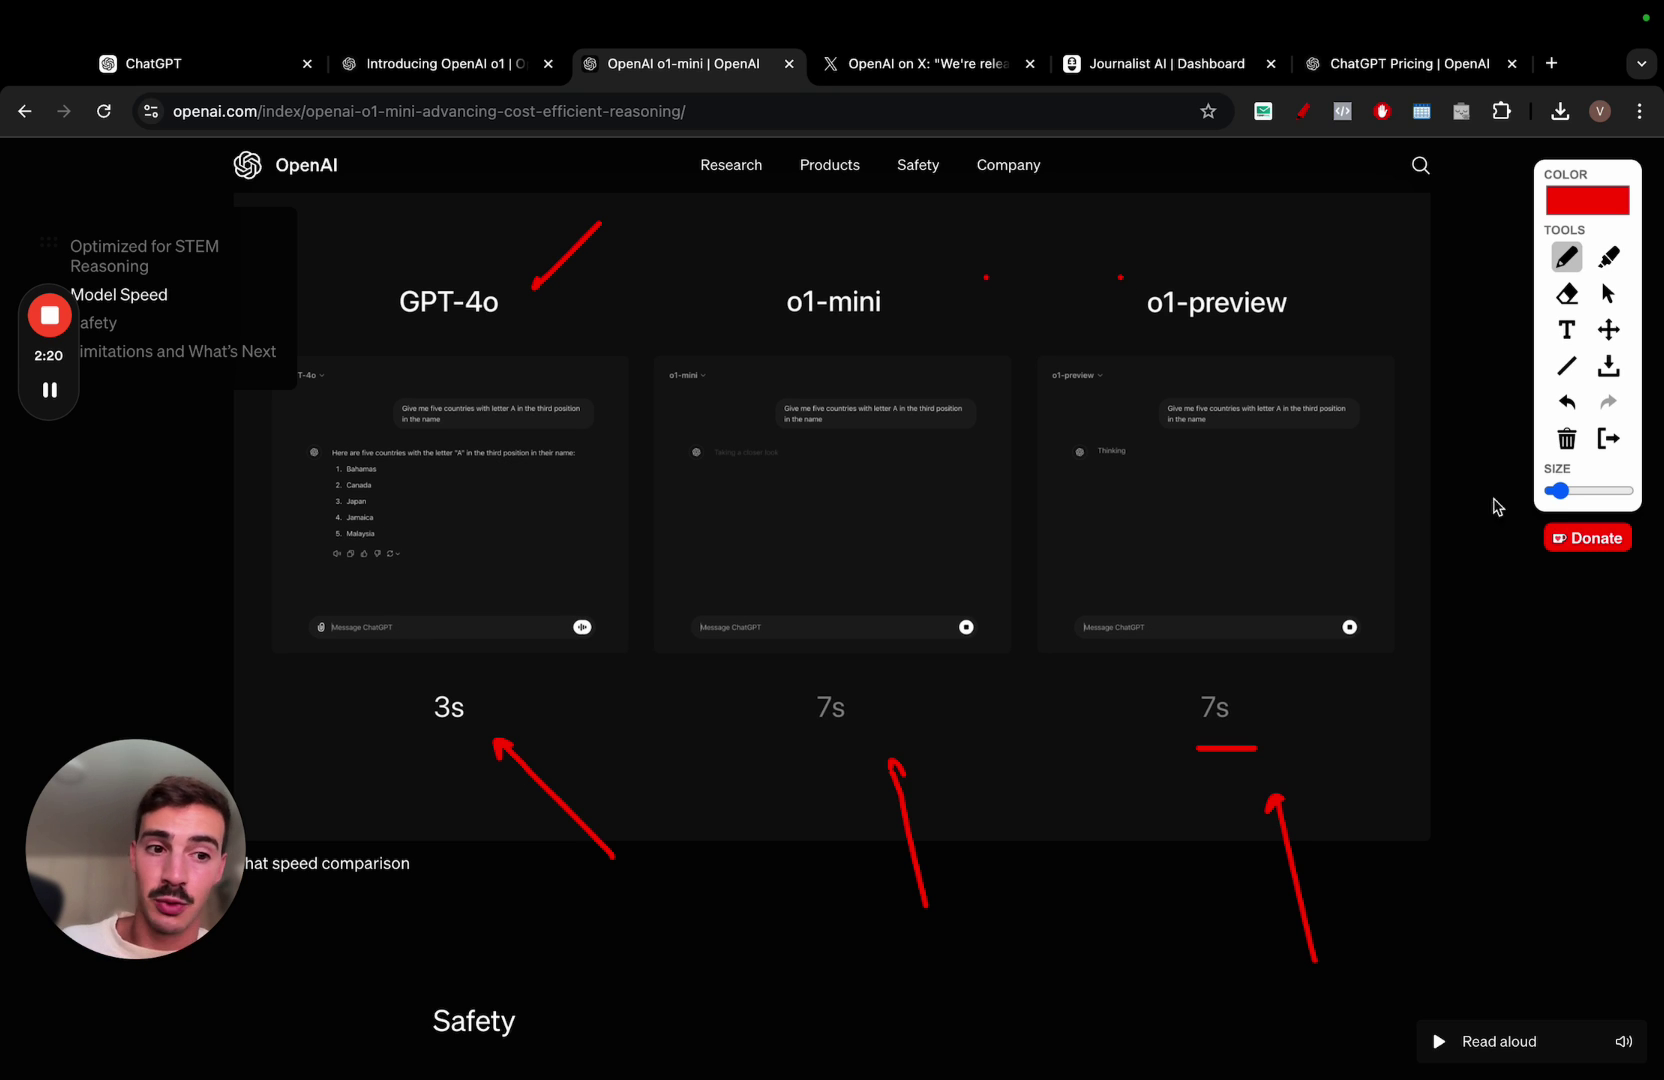
pyautogui.click(1608, 438)
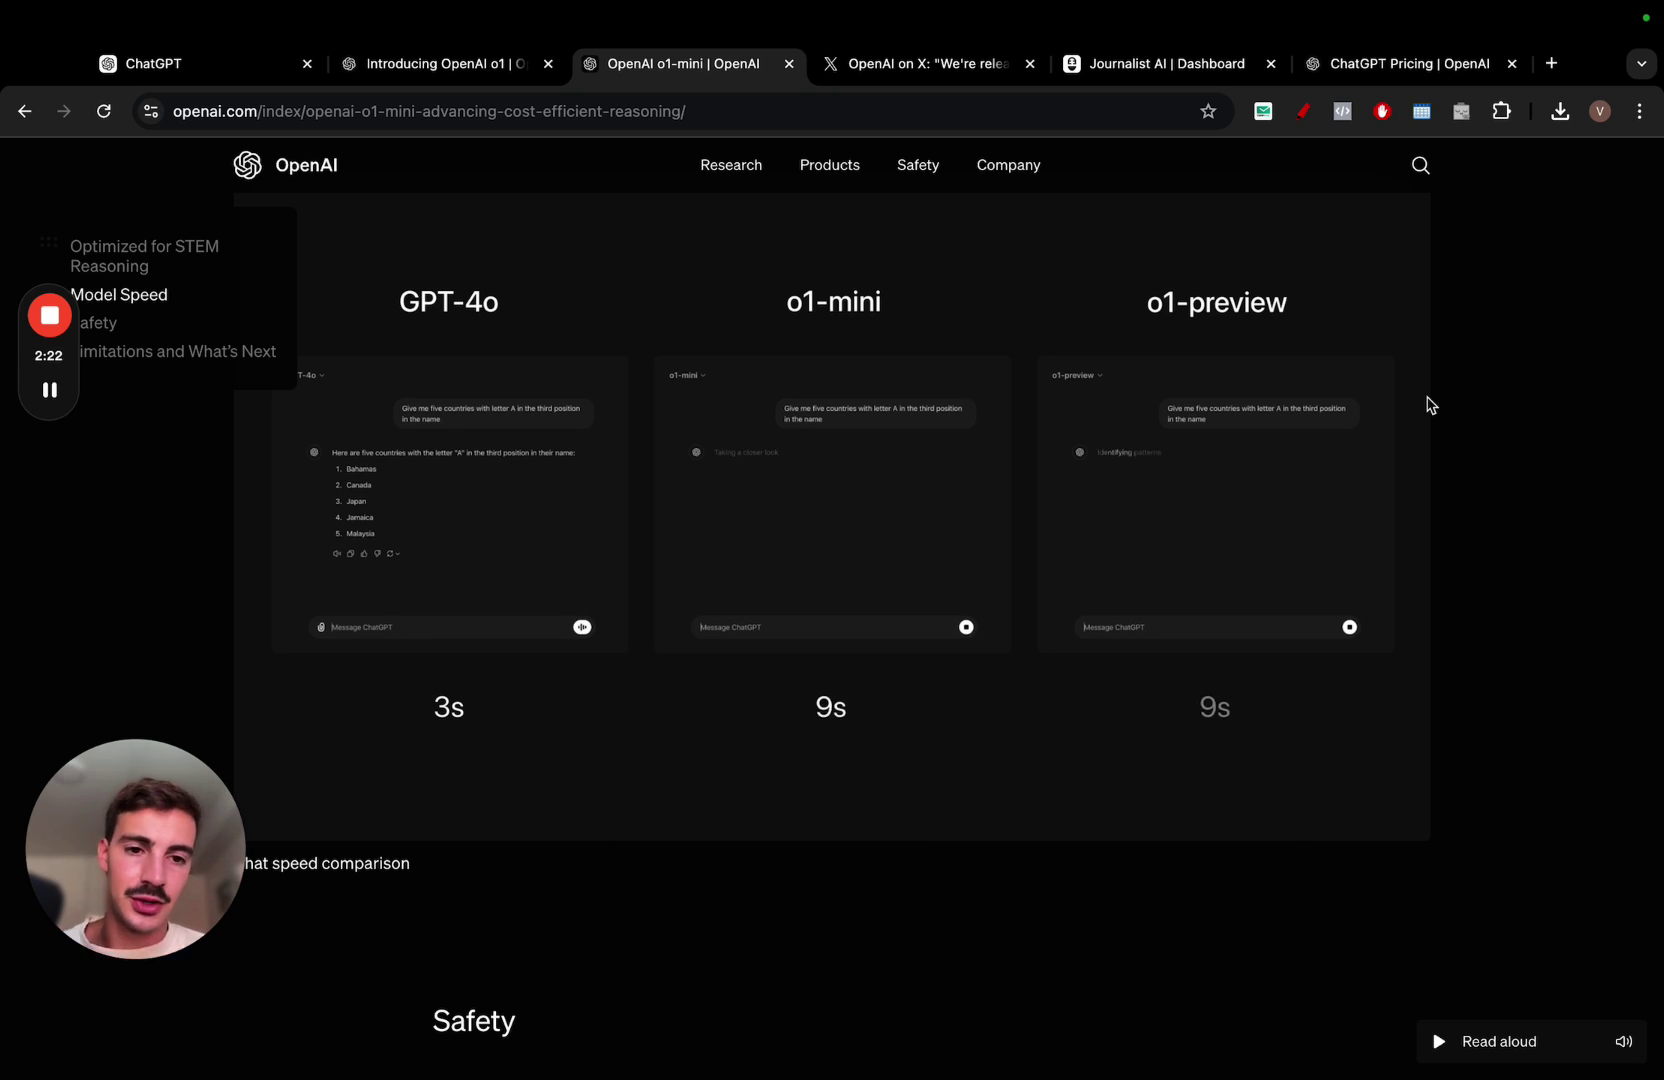
# Copy the word-count question and send it to GPT-4o in a new chat
pyautogui.click(241, 80)
pyautogui.tripleClick(893, 240)
pyautogui.hotkey('ctrl', 'c')
pyautogui.click(230, 165)
pyautogui.click(206, 268)
pyautogui.click(74, 180)
pyautogui.hotkey('ctrl', 'v')
pyautogui.press('Return')
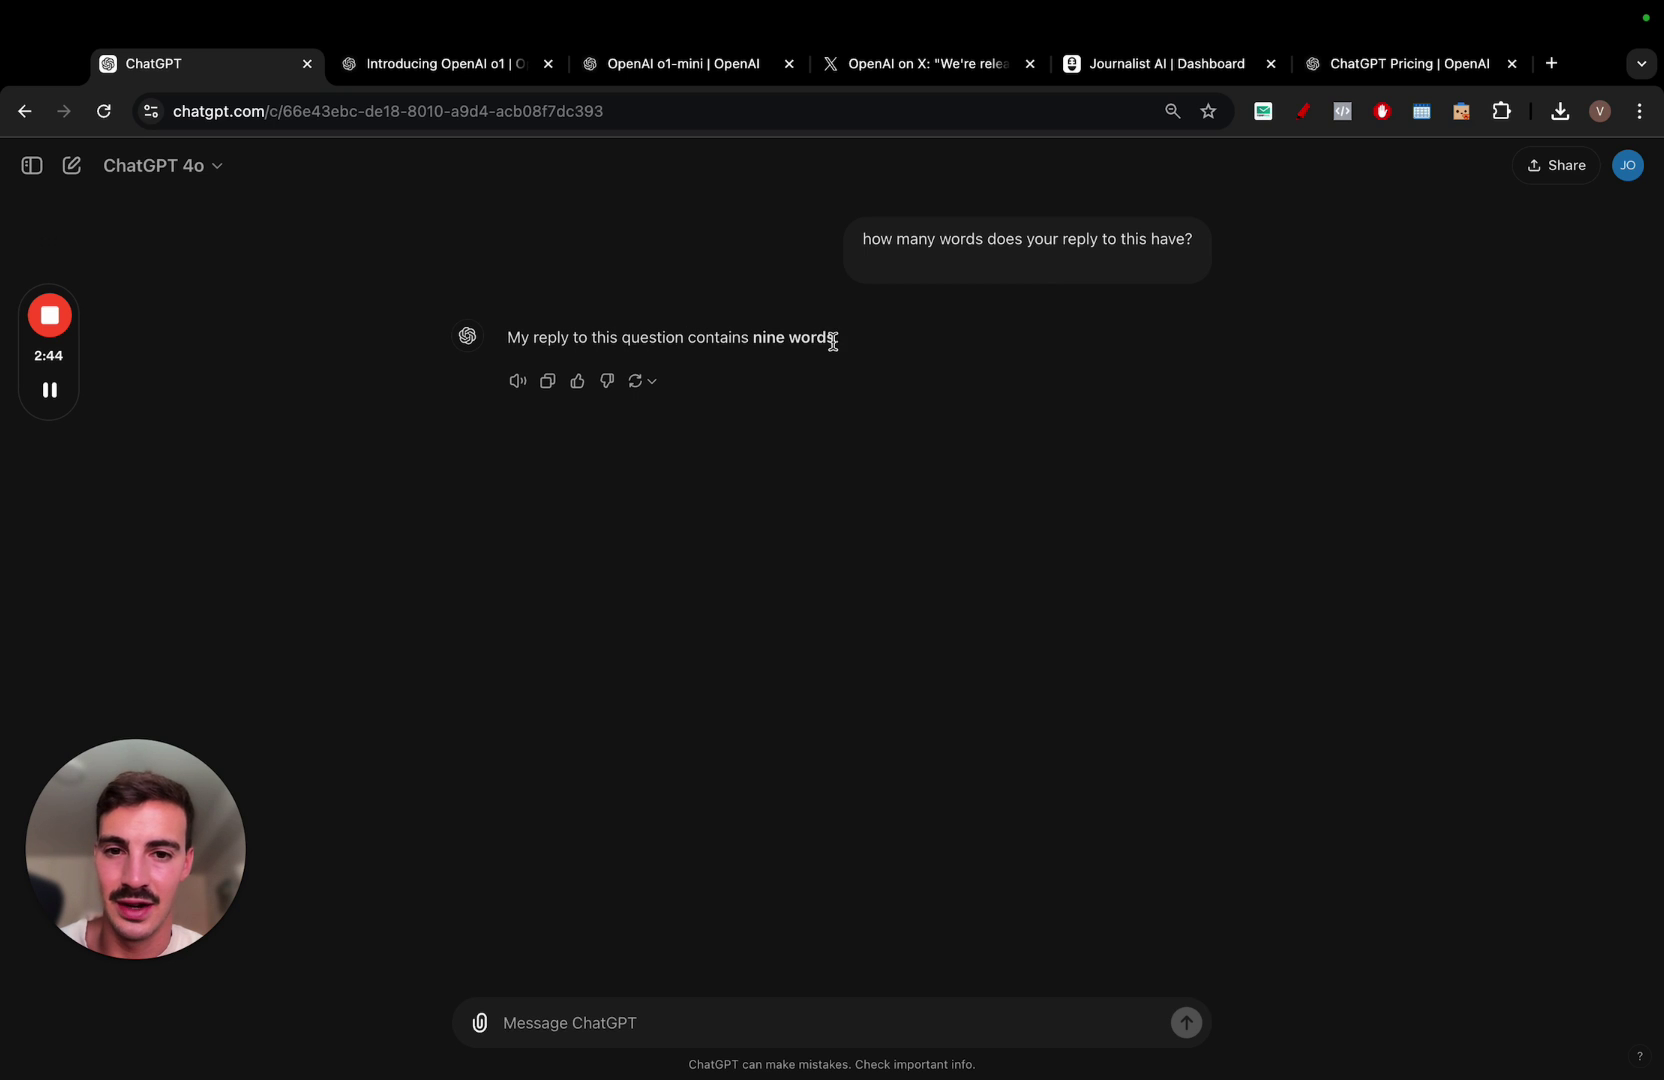
# Follow up with 'are you sire?' and 'give me the words' to make GPT-4o list its words
pyautogui.click(506, 1022)
pyautogui.write('are you sire?')
pyautogui.press('Return')
pyautogui.moveTo(762, 338); pyautogui.dragTo(791, 340)
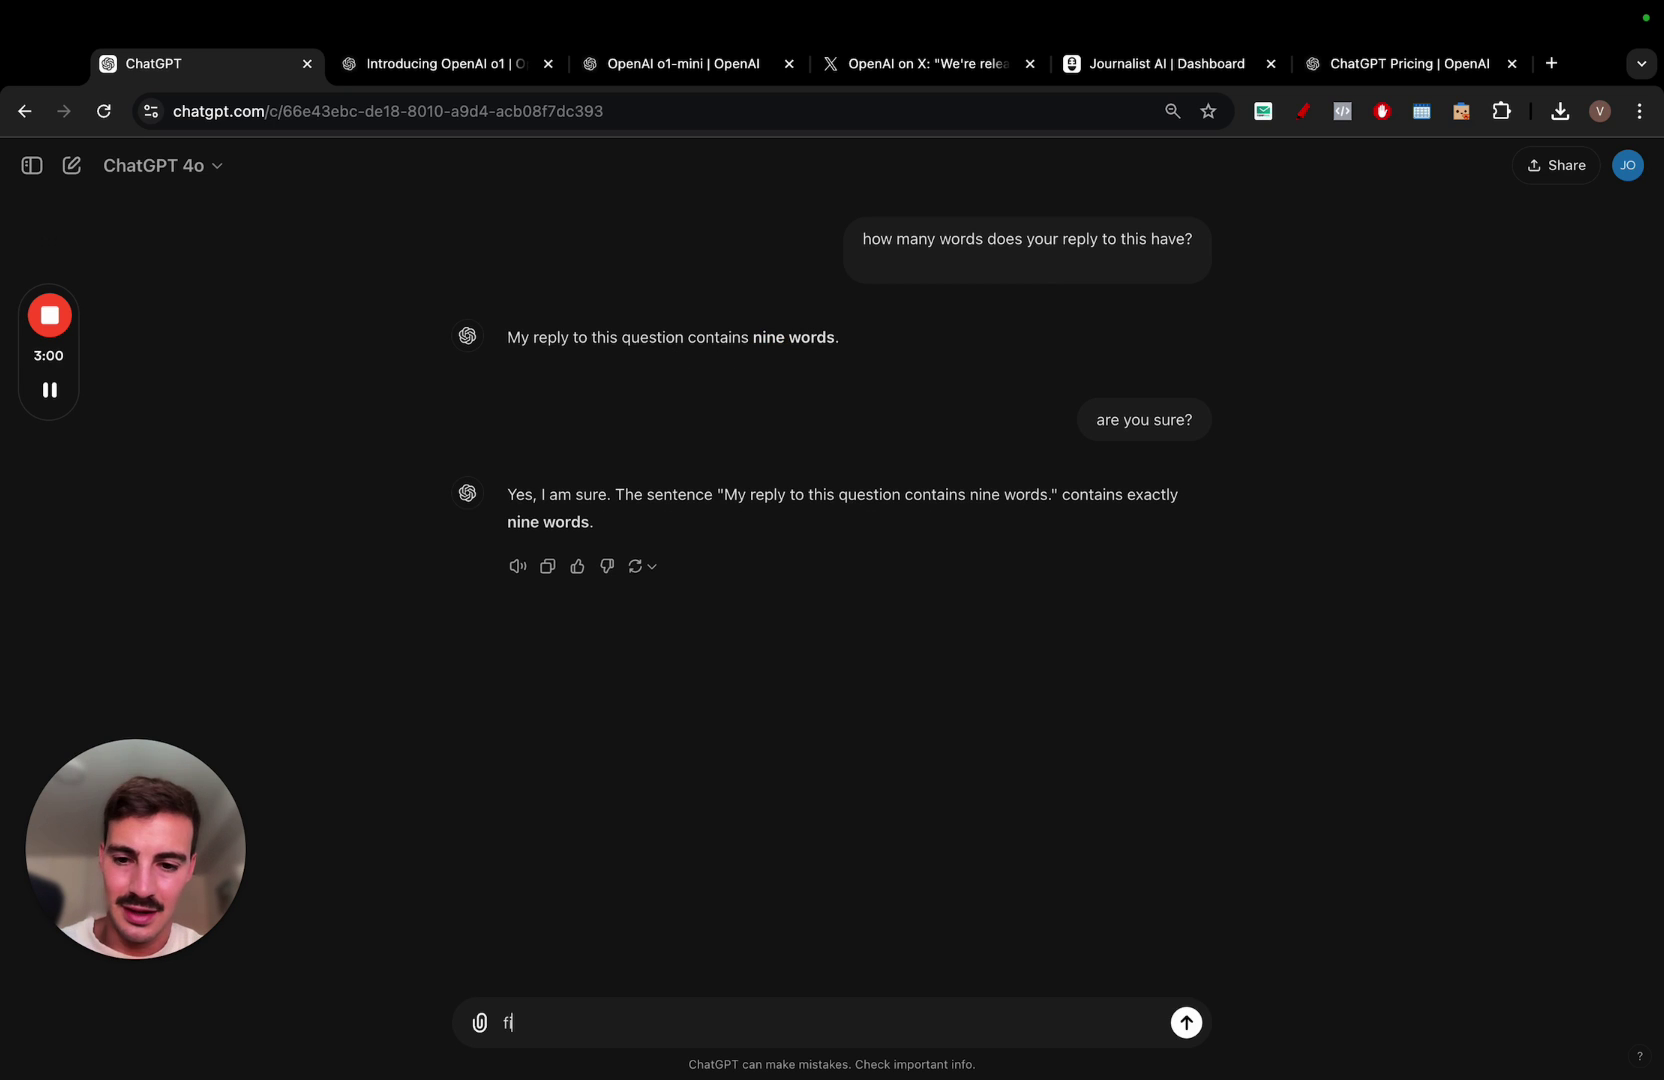
pyautogui.press('BackSpace')
pyautogui.write('give me th')
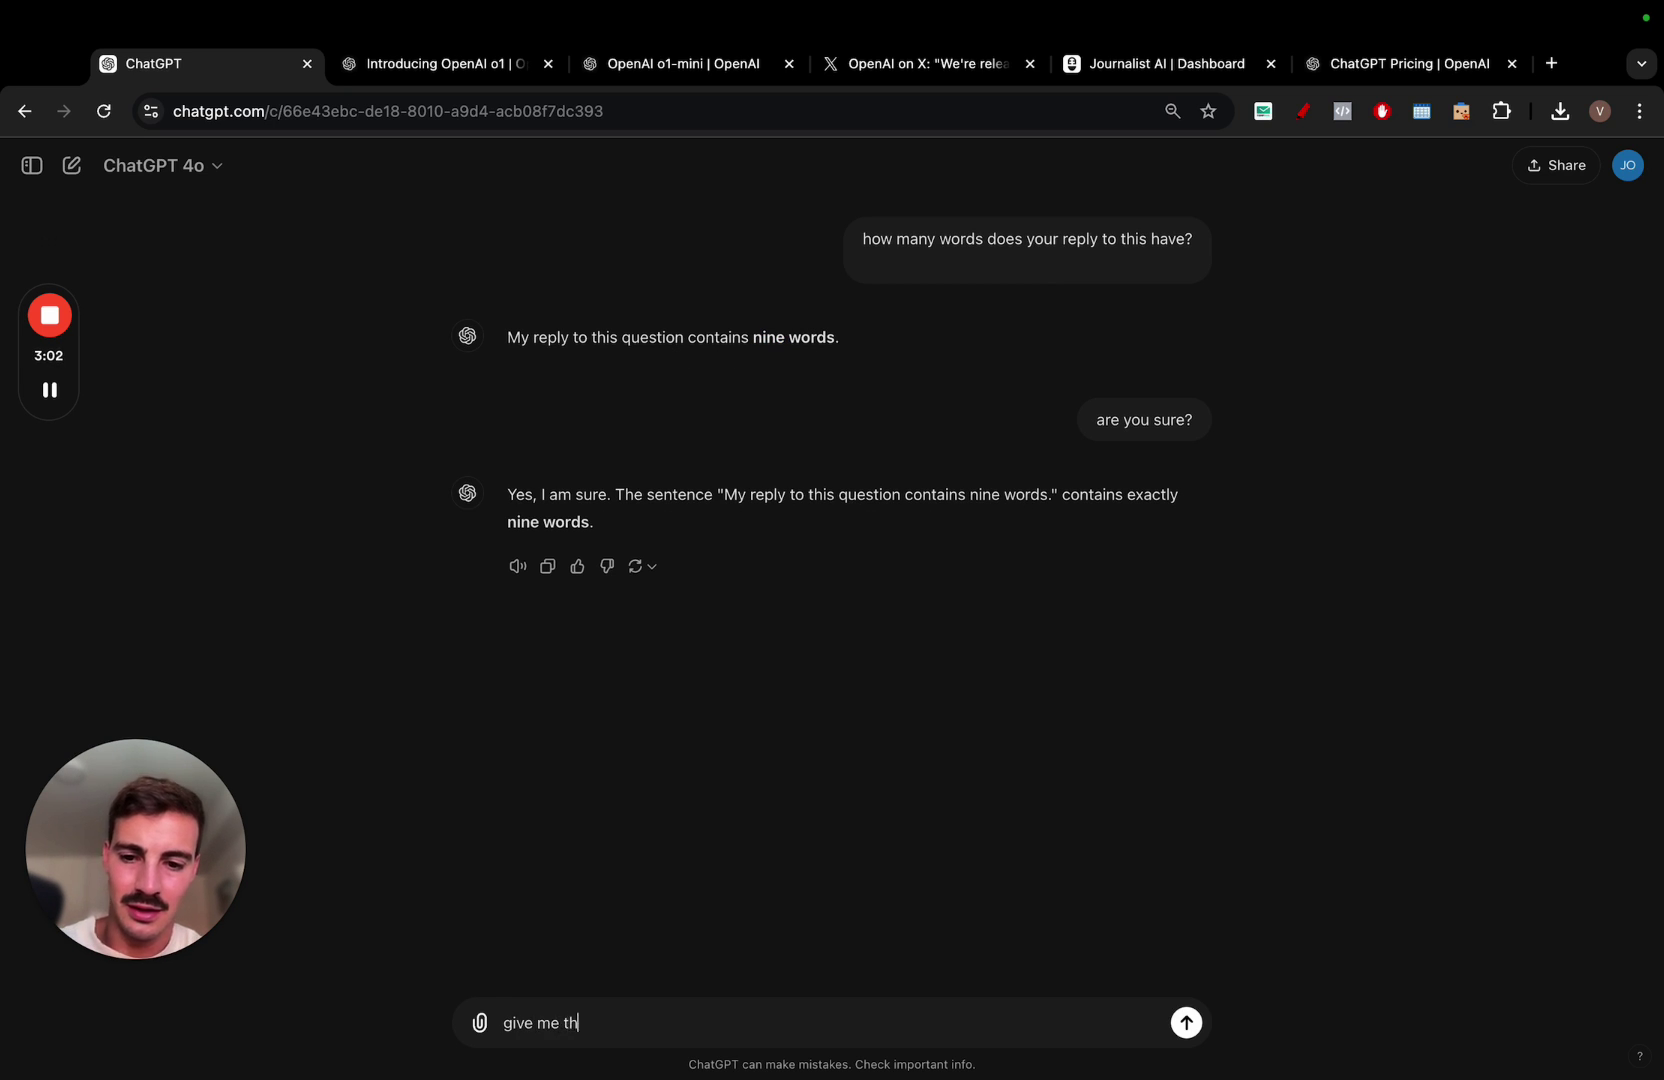
pyautogui.write('e words')
pyautogui.press('Return')
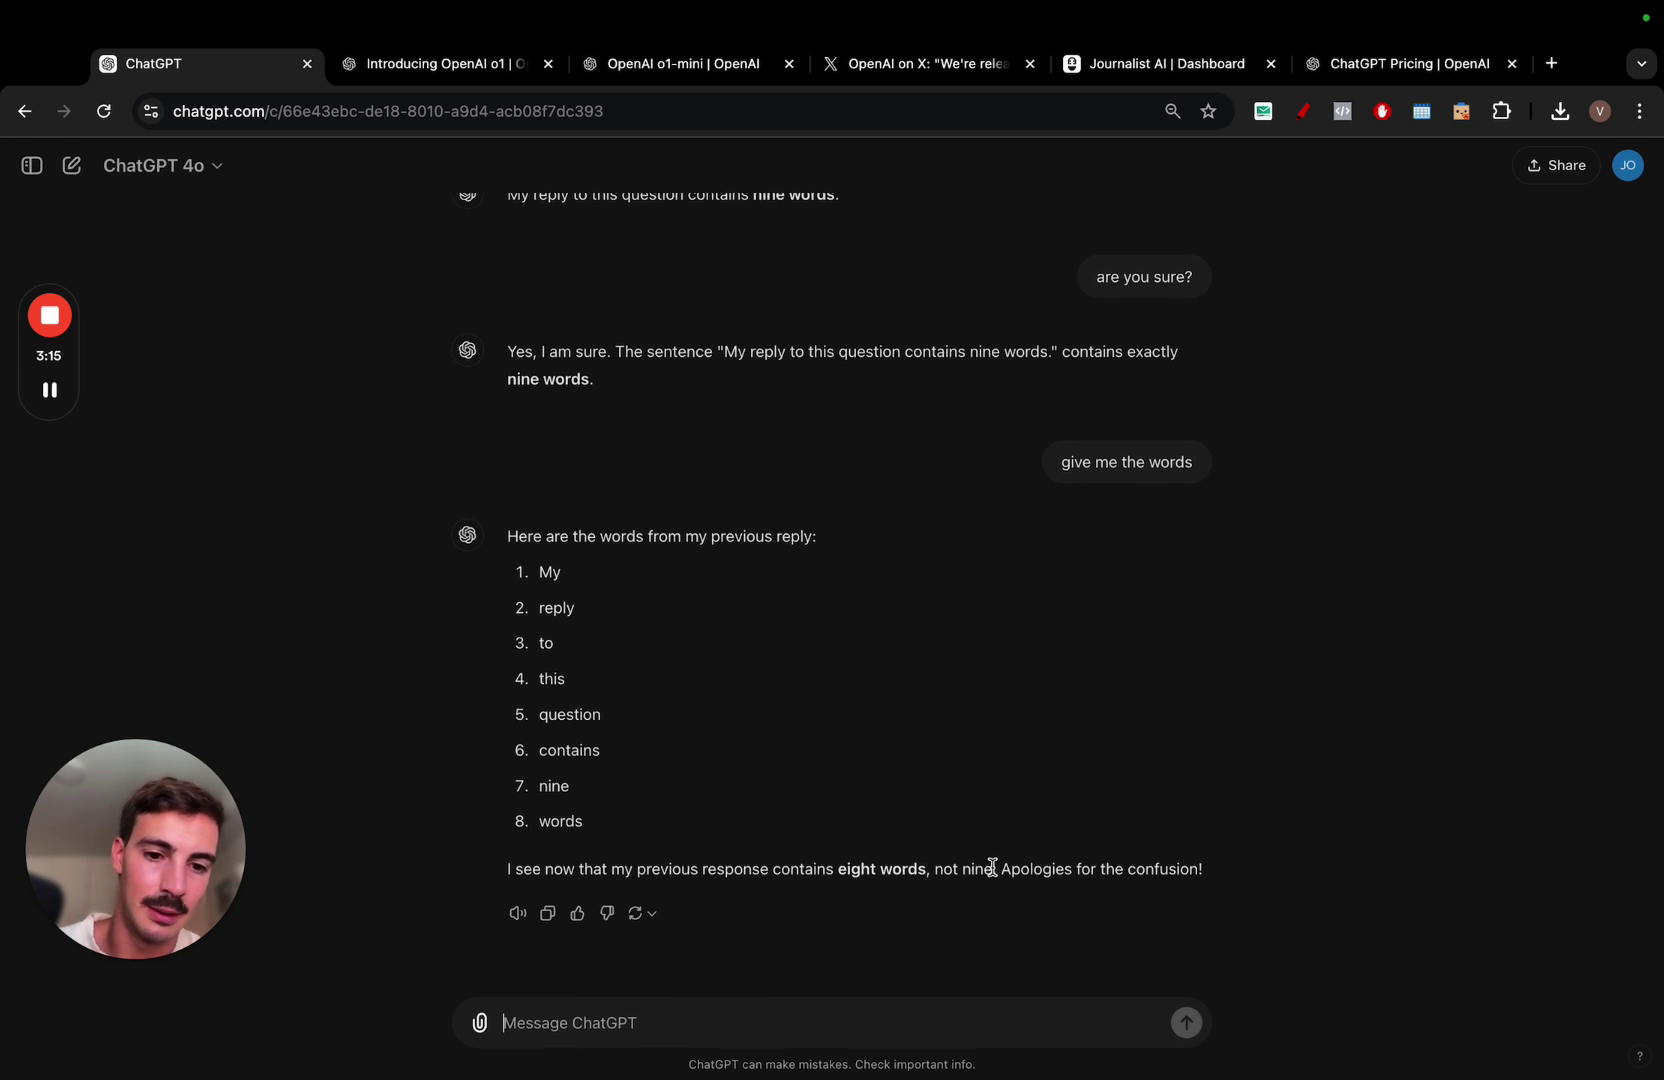
# Highlight GPT-4o's apology, glance at the o1 and o1-mini articles, then show the model list again
pyautogui.moveTo(992, 866); pyautogui.dragTo(1258, 874)
pyautogui.scroll(2, 1096, 851)
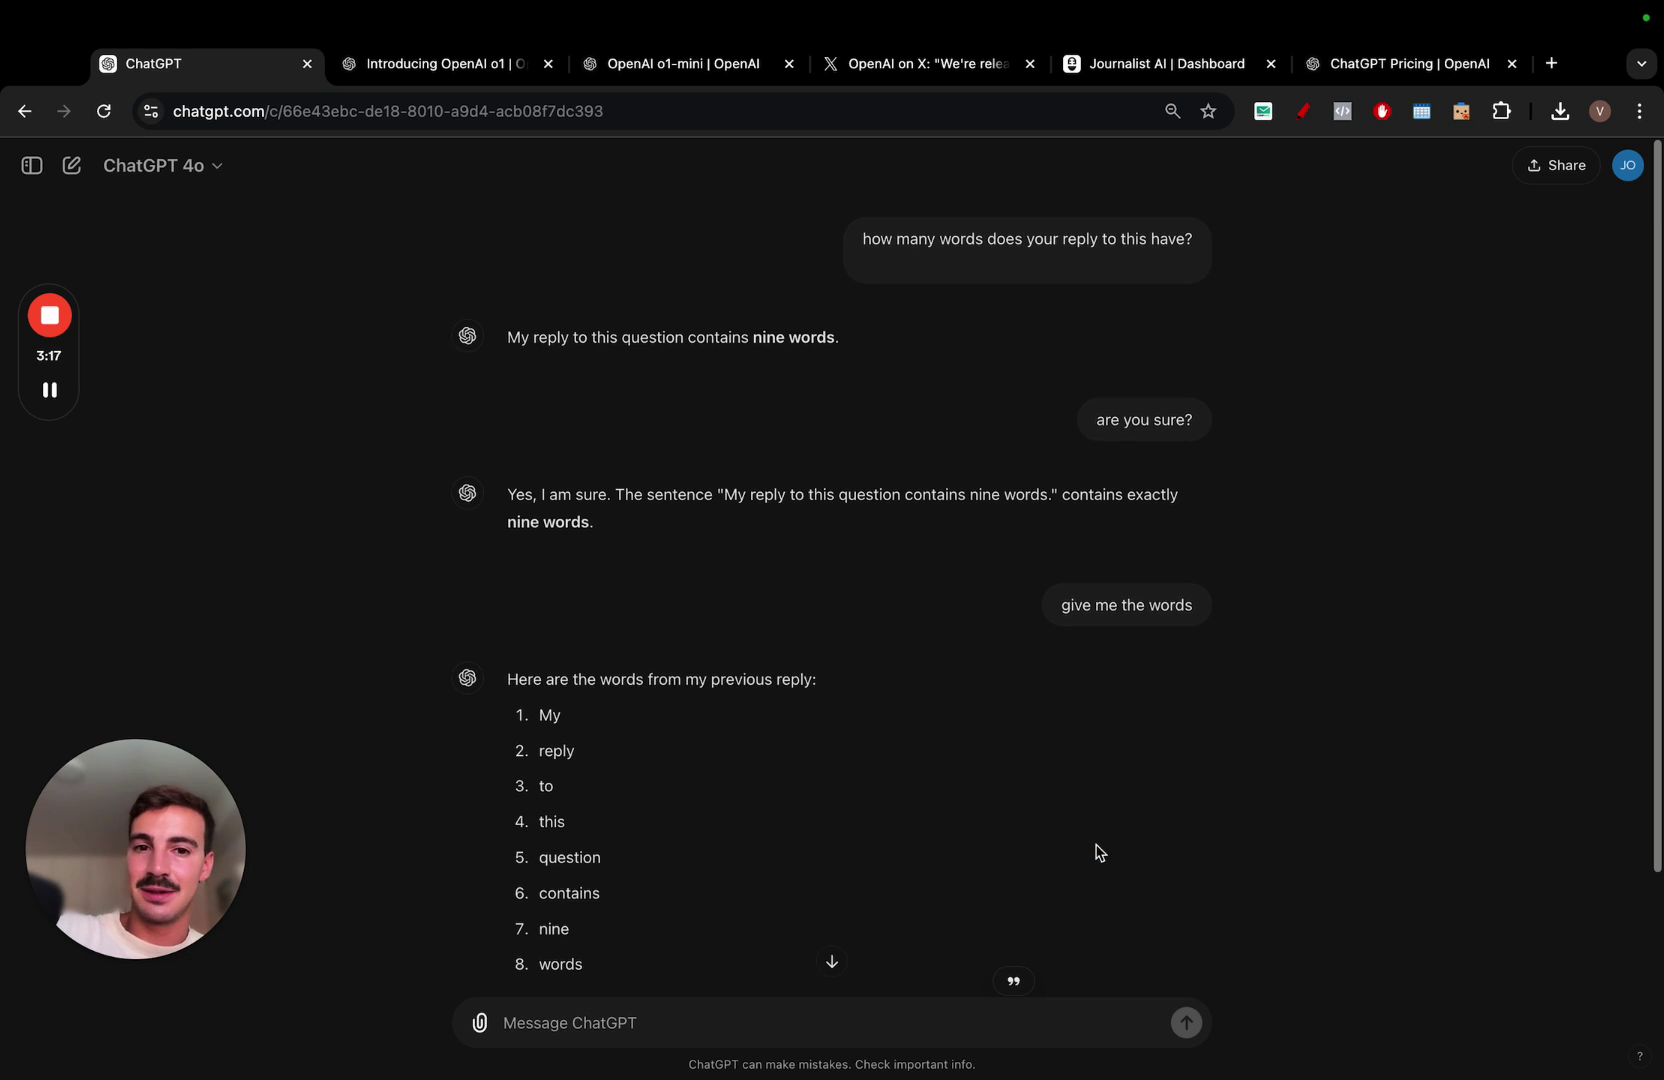
pyautogui.scroll(-2, 1096, 851)
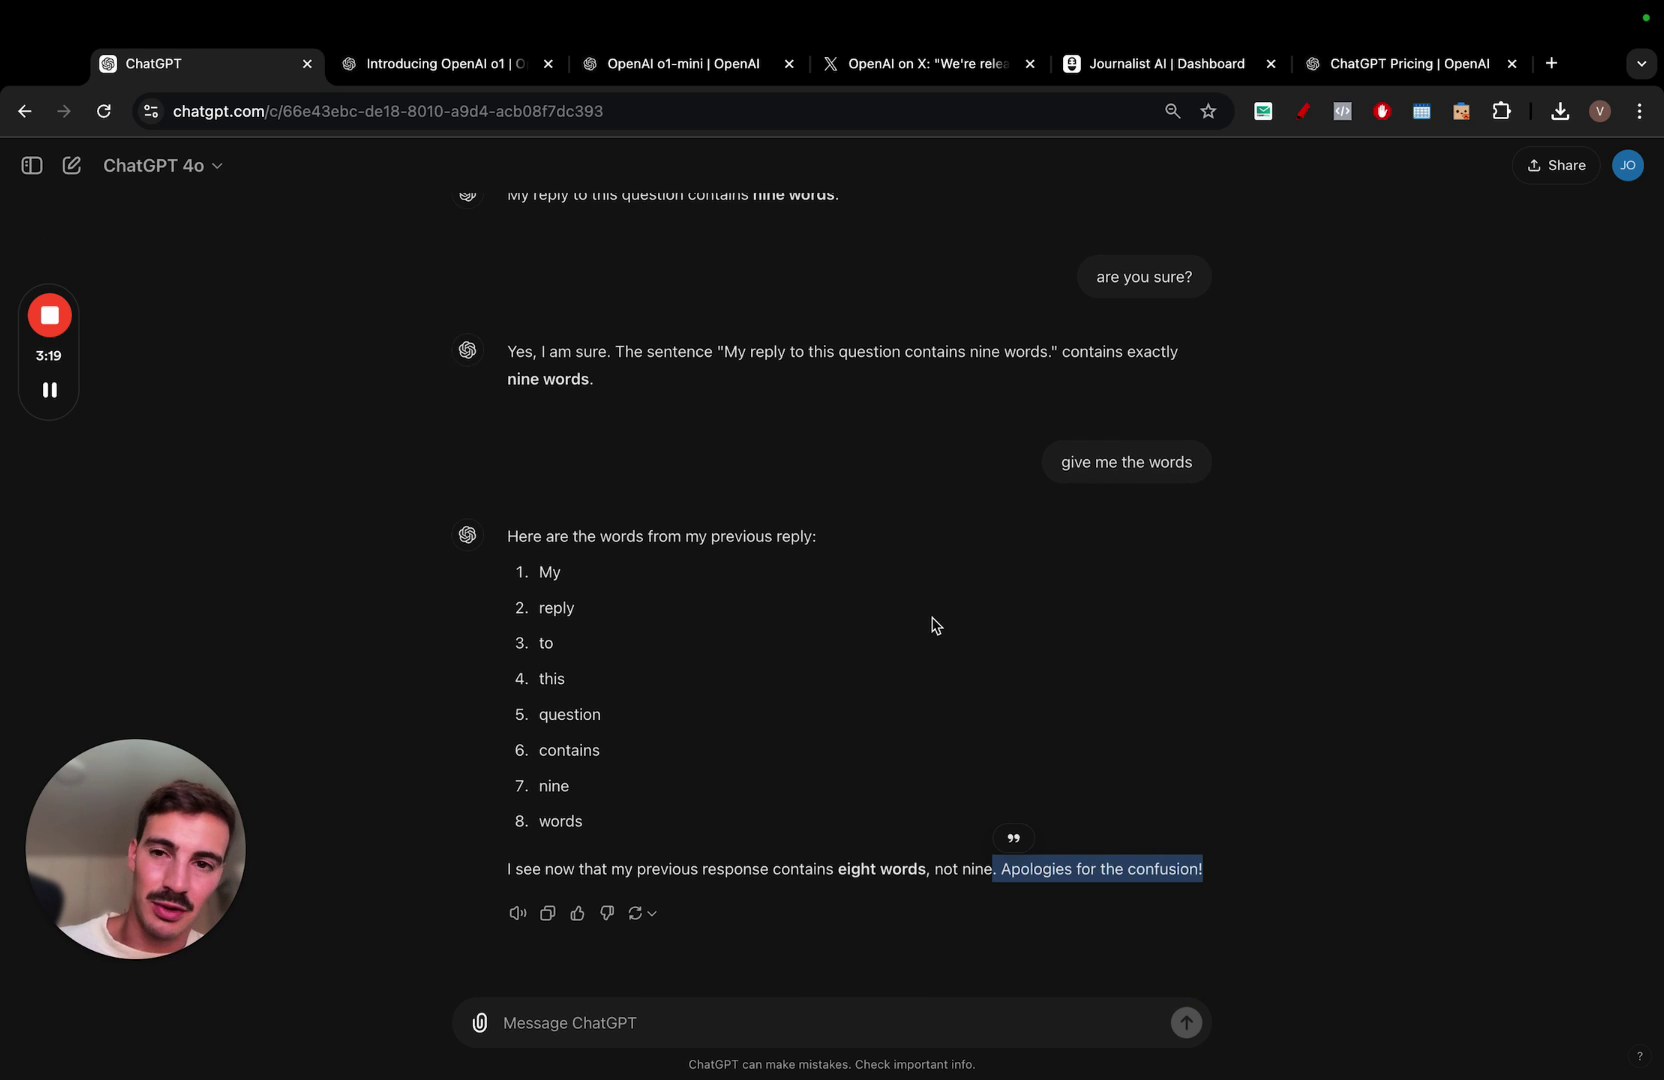
pyautogui.scroll(3, 932, 625)
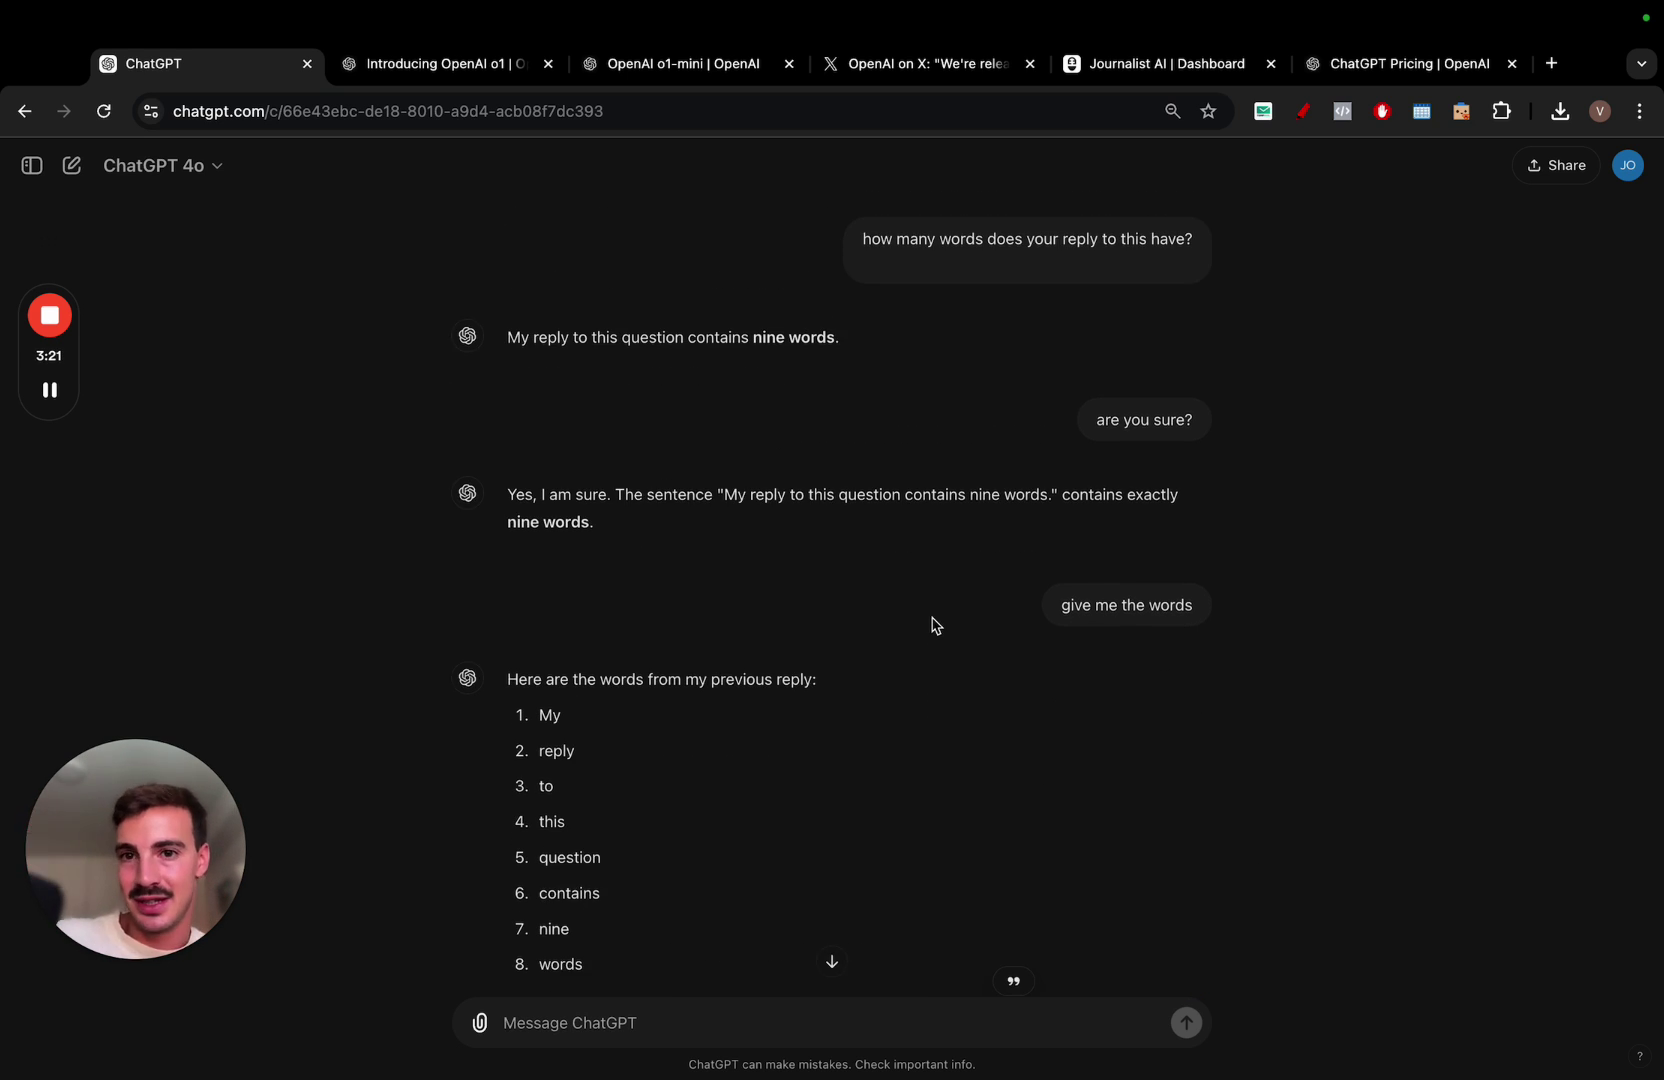
pyautogui.click(480, 65)
pyautogui.click(640, 72)
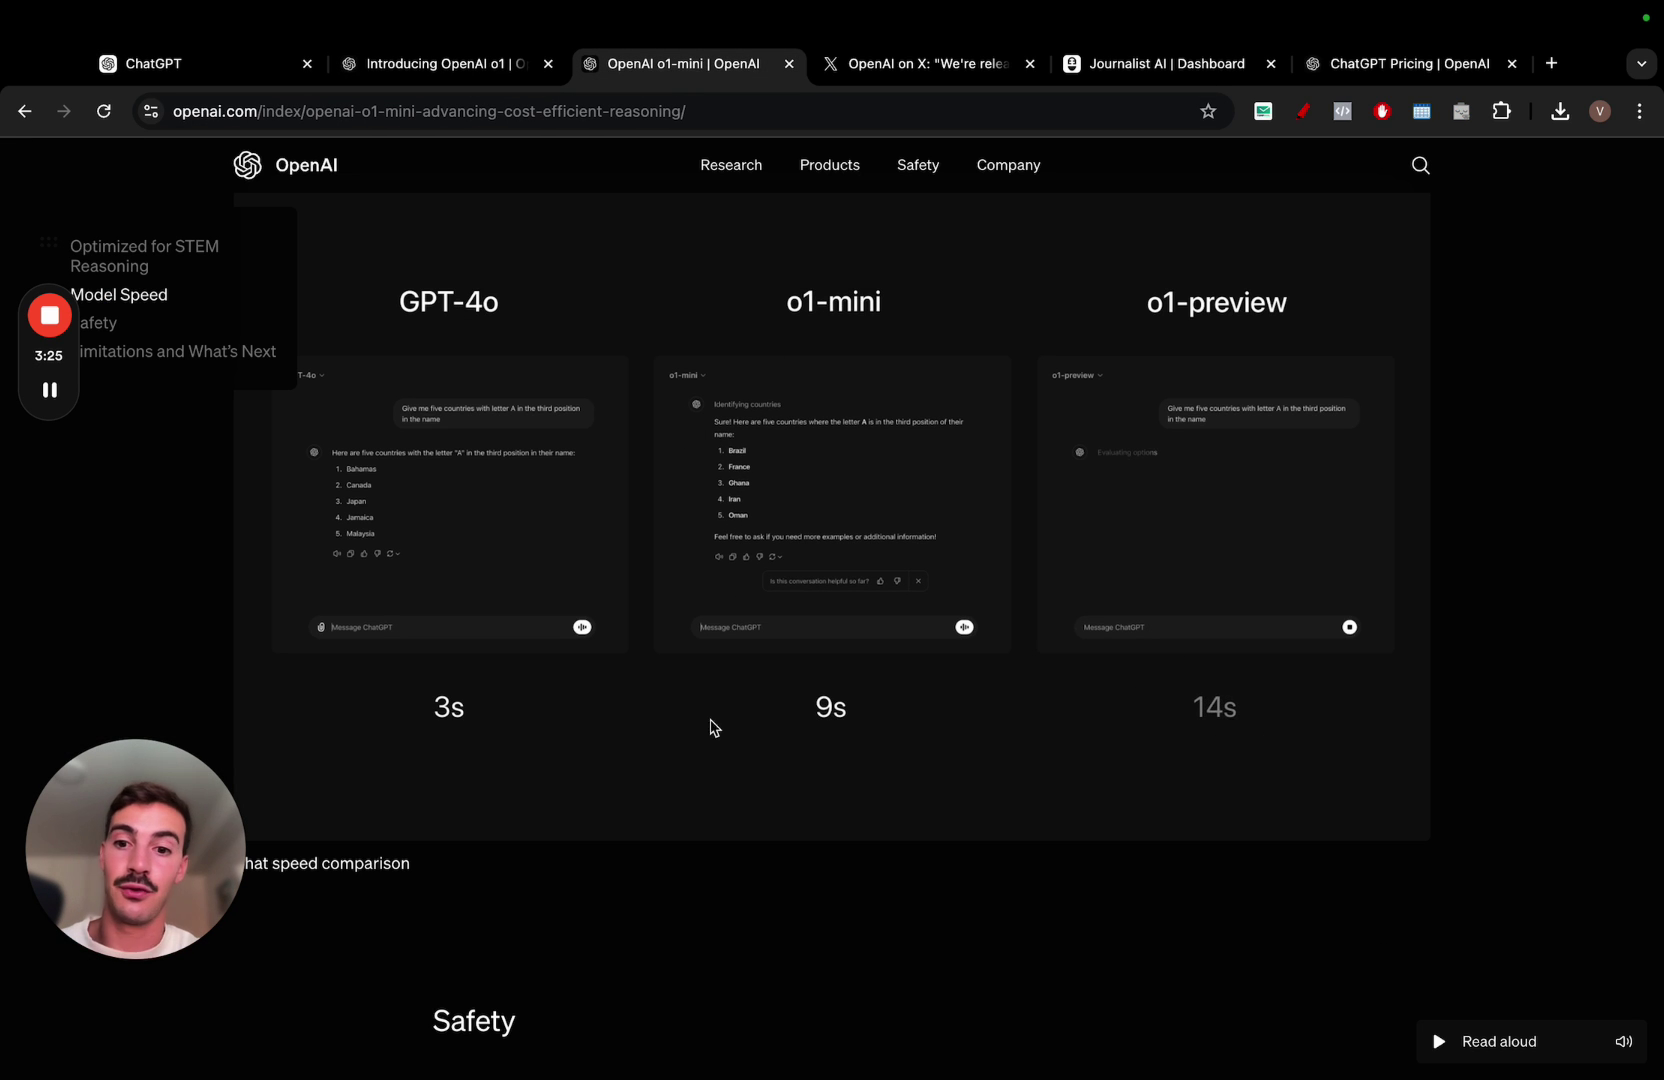
pyautogui.click(195, 72)
pyautogui.click(198, 168)
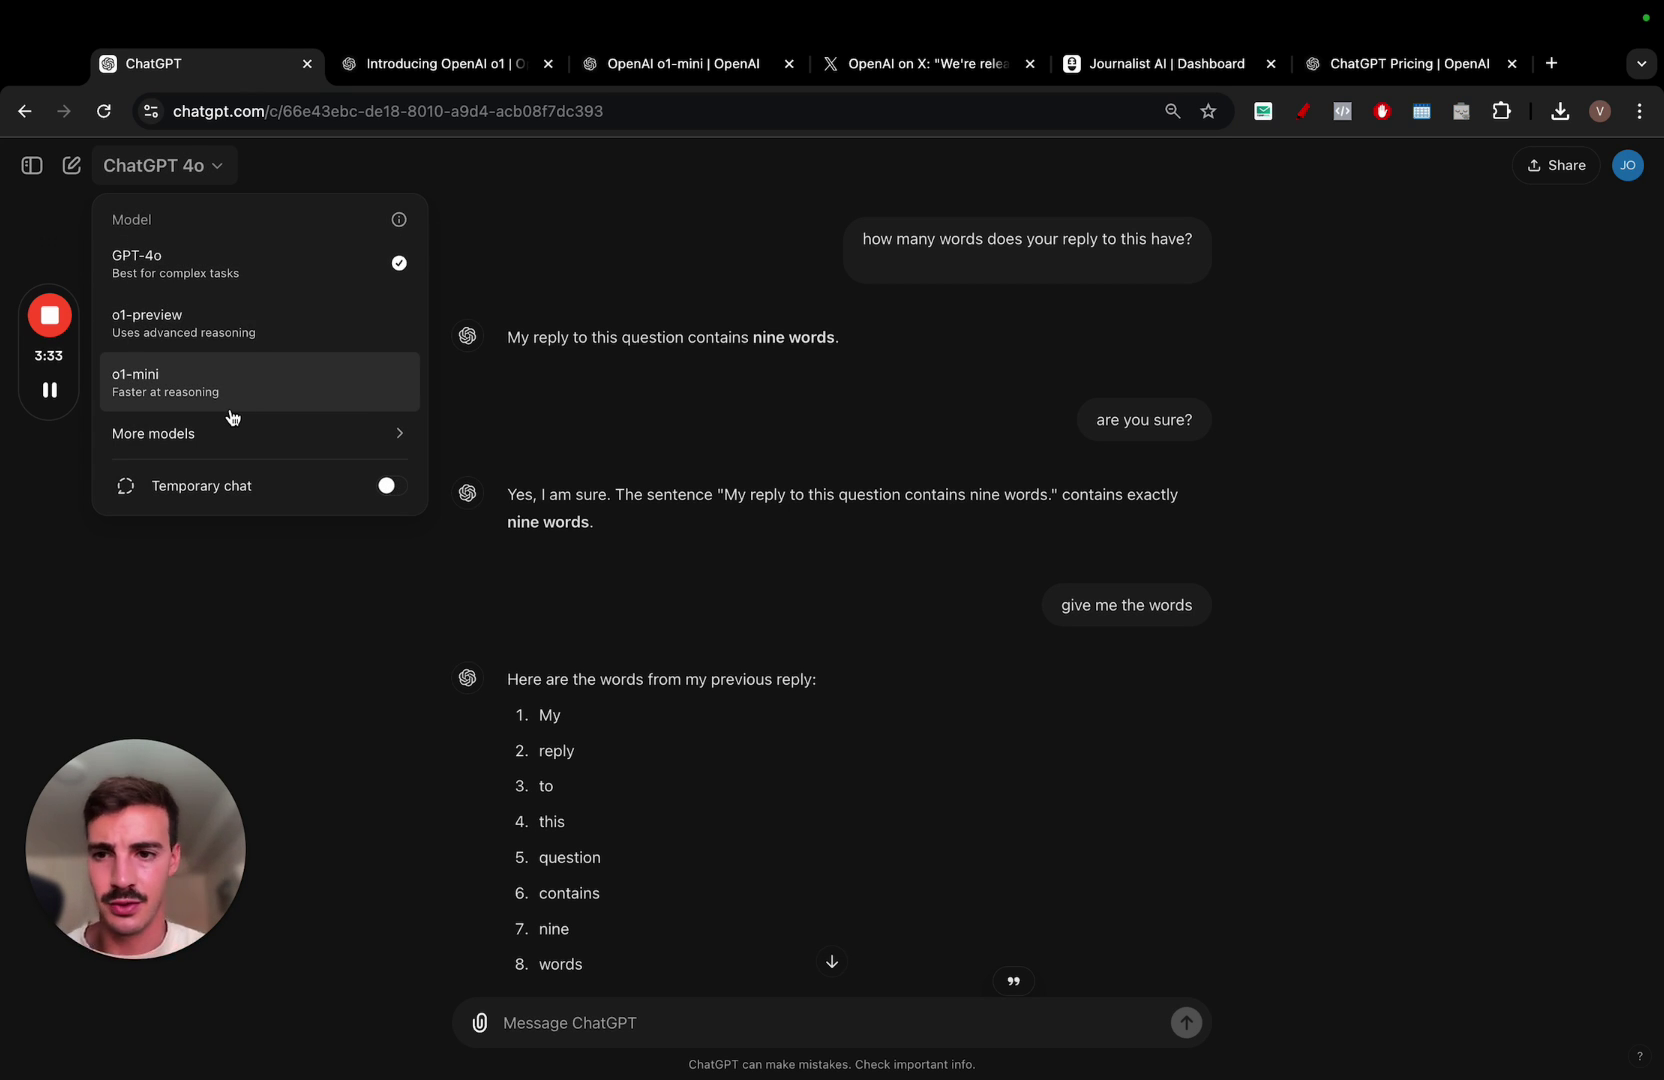
# Close the model list without changing from GPT-4o and clear the highlight on the o1 article
pyautogui.click(604, 434)
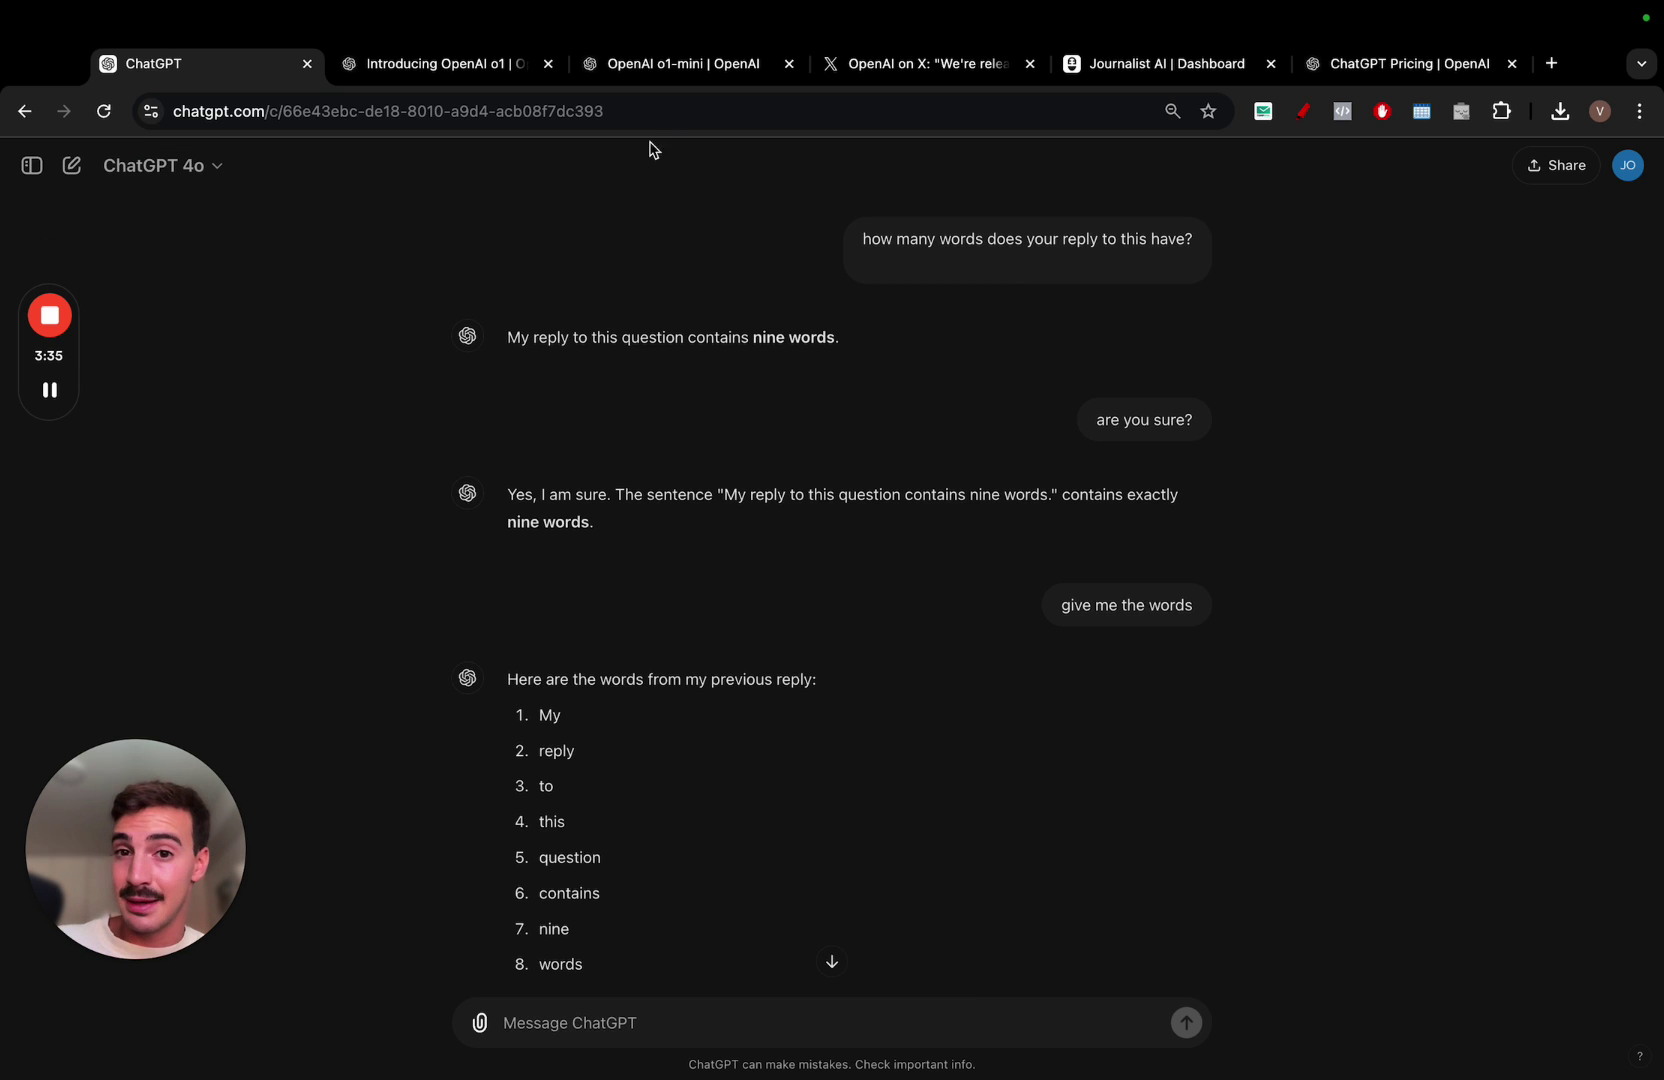
pyautogui.click(676, 75)
pyautogui.scroll(10, 645, 220)
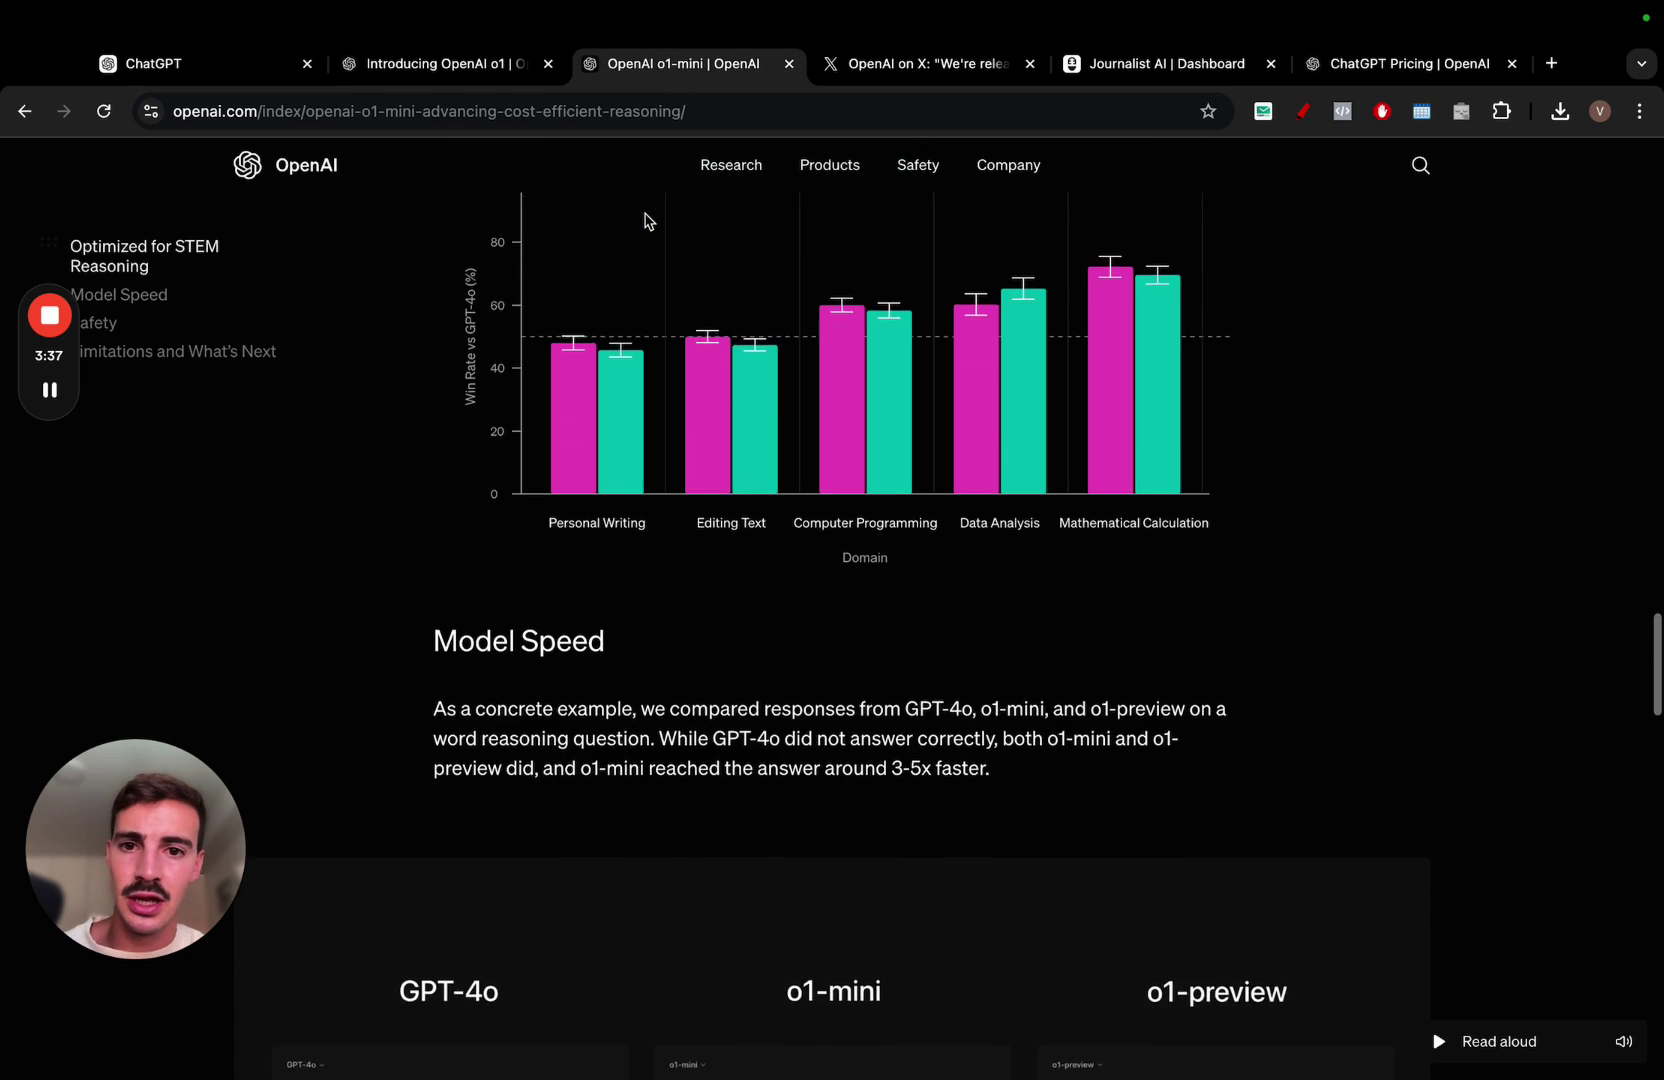
pyautogui.click(492, 75)
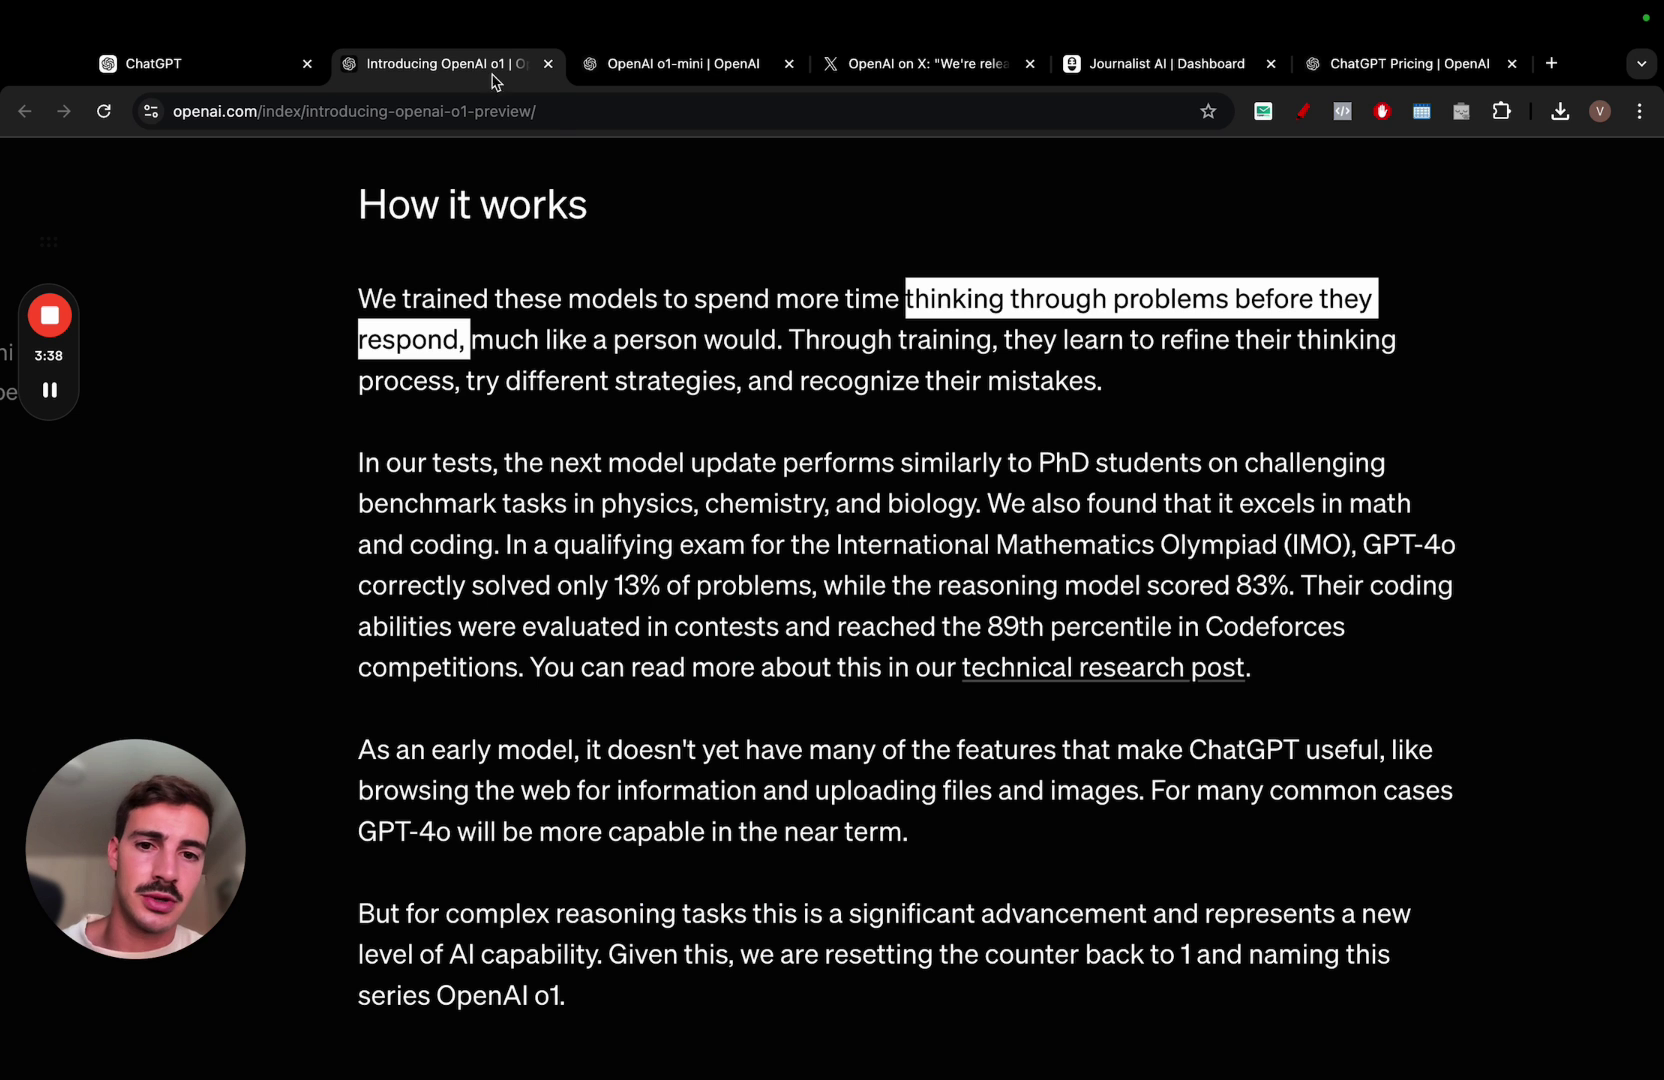
pyautogui.click(844, 467)
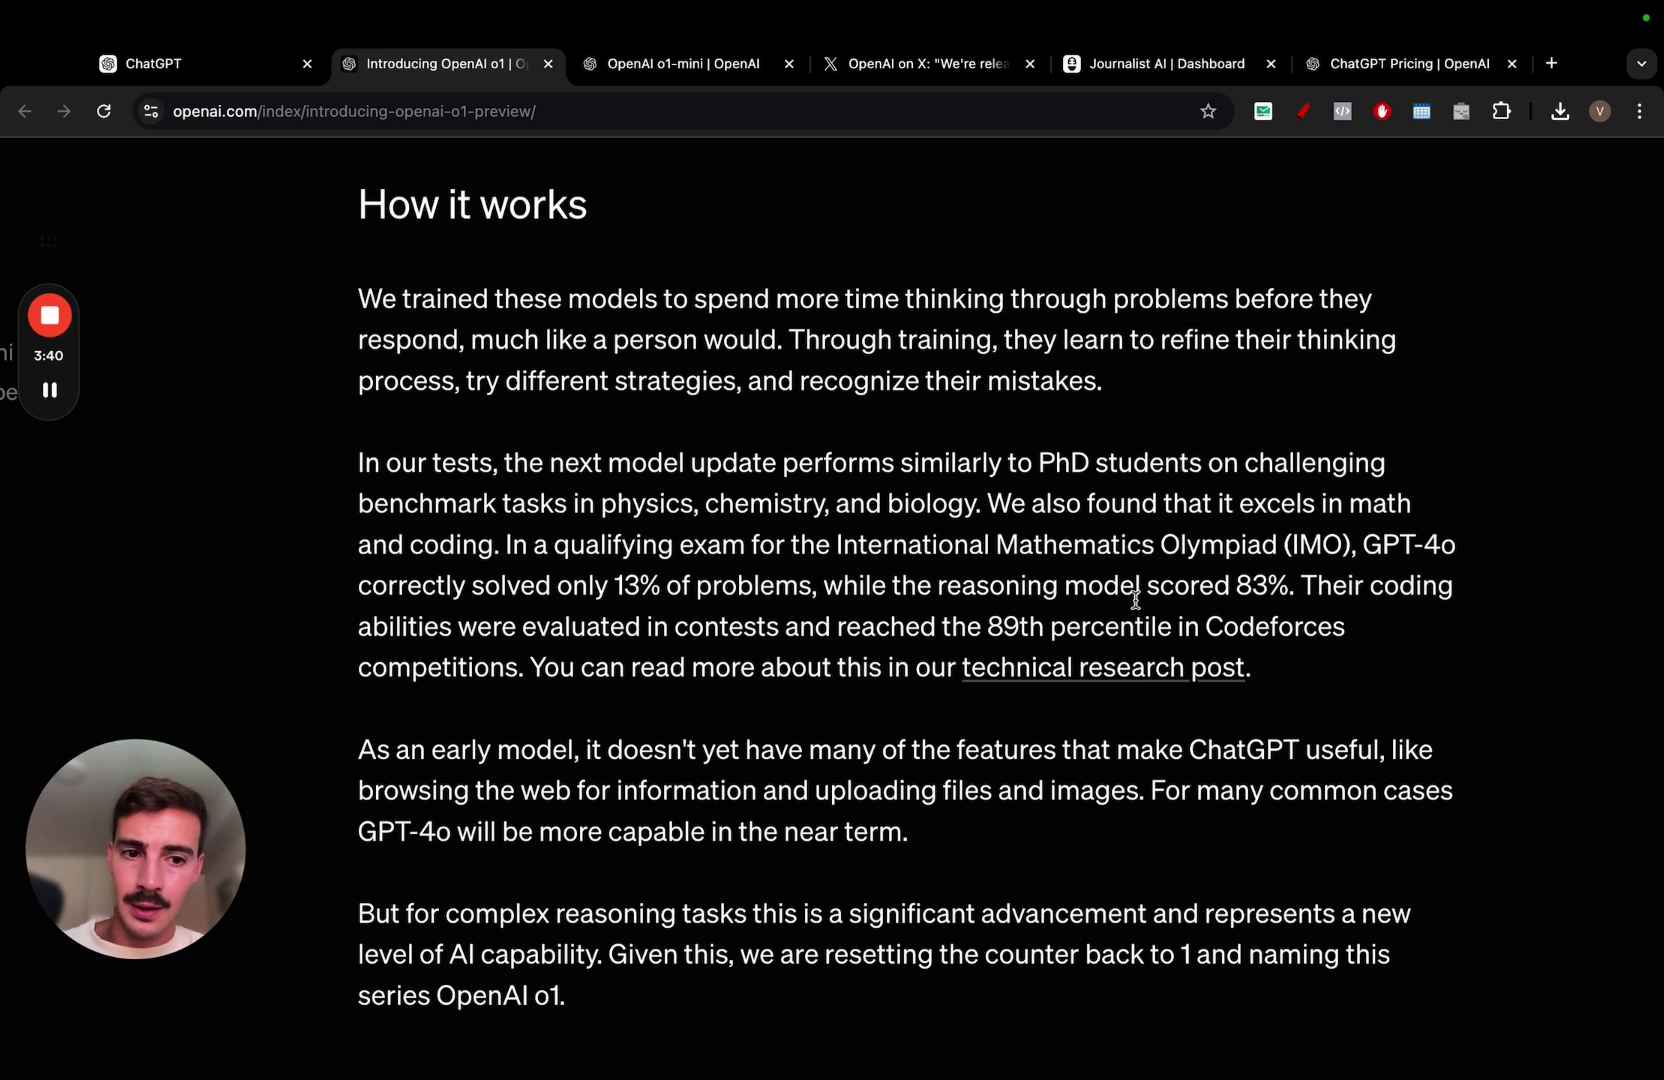
# Search the o1-mini article for 'api' and highlight the tier 5 API users, 80% cheaper sentence
pyautogui.click(689, 66)
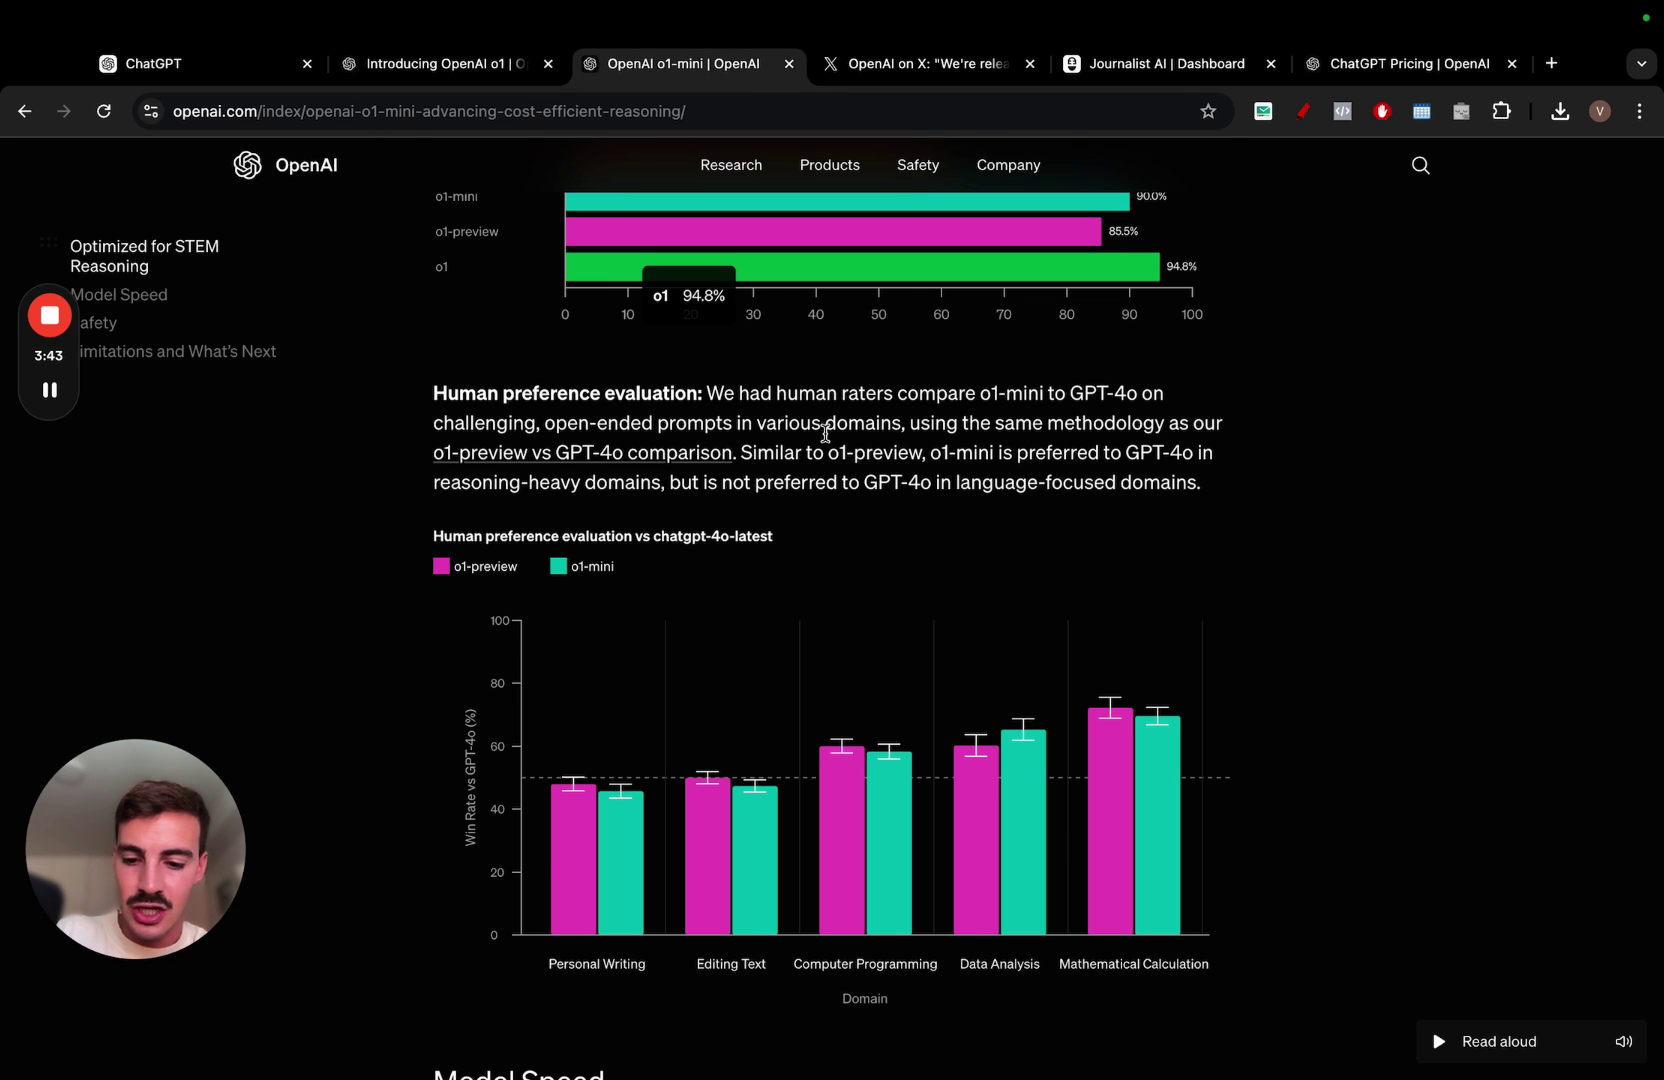
pyautogui.hotkey('ctrl', 'f')
pyautogui.write('api')
pyautogui.scroll(-1, 1028, 540)
pyautogui.moveTo(1192, 552); pyautogui.dragTo(628, 542)
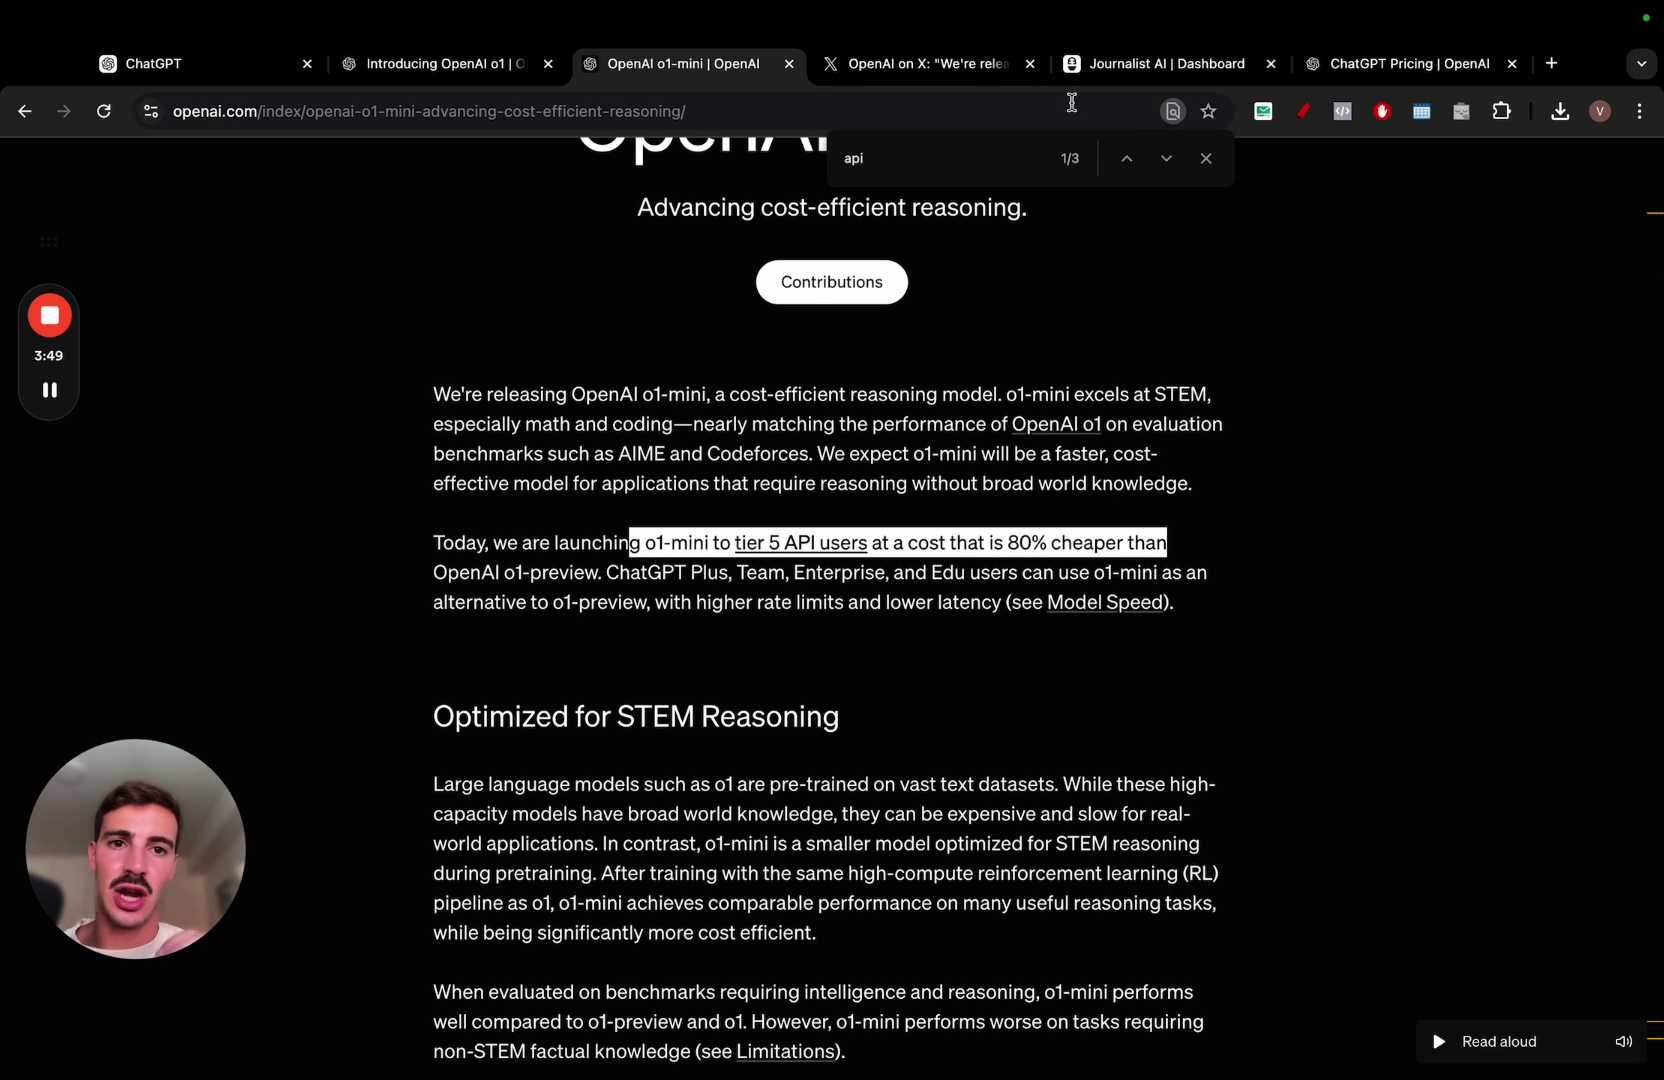
pyautogui.click(1094, 72)
pyautogui.click(712, 76)
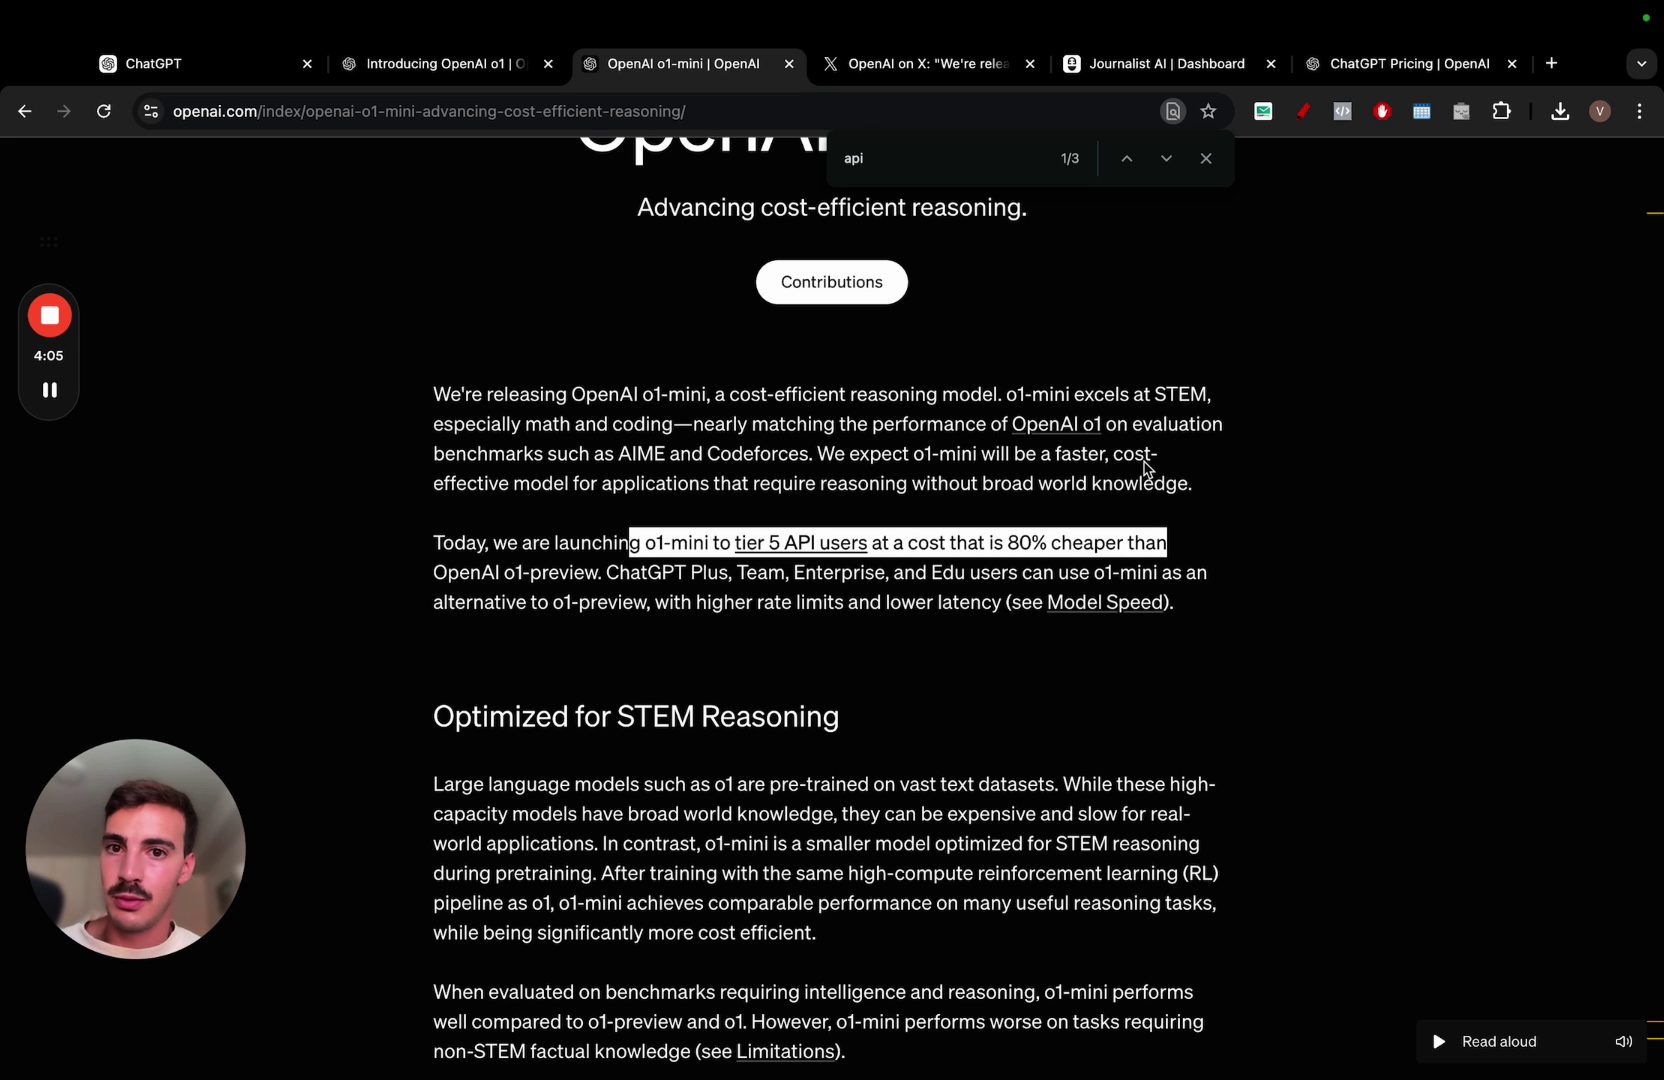
# Open the Audi Q8 review as a full page in Journalist AI and select its Distinctive Lighting Features paragraph
pyautogui.click(1167, 65)
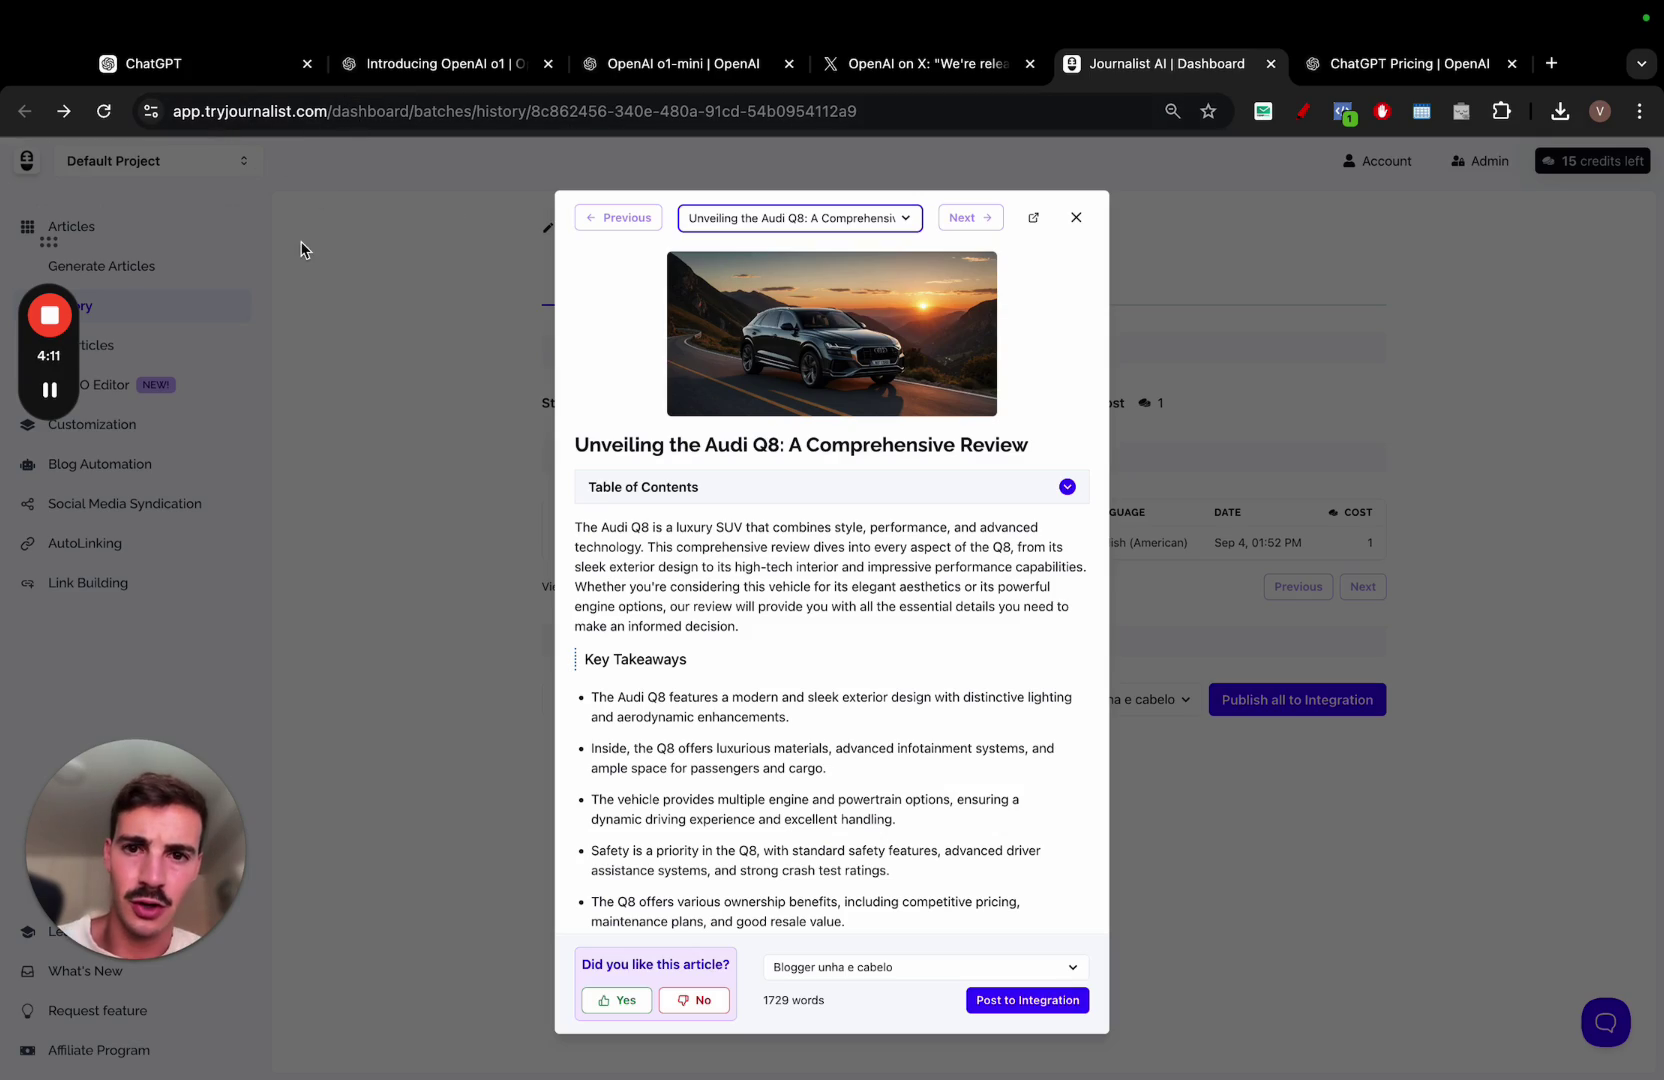
pyautogui.scroll(-7, 730, 390)
pyautogui.scroll(-20, 730, 390)
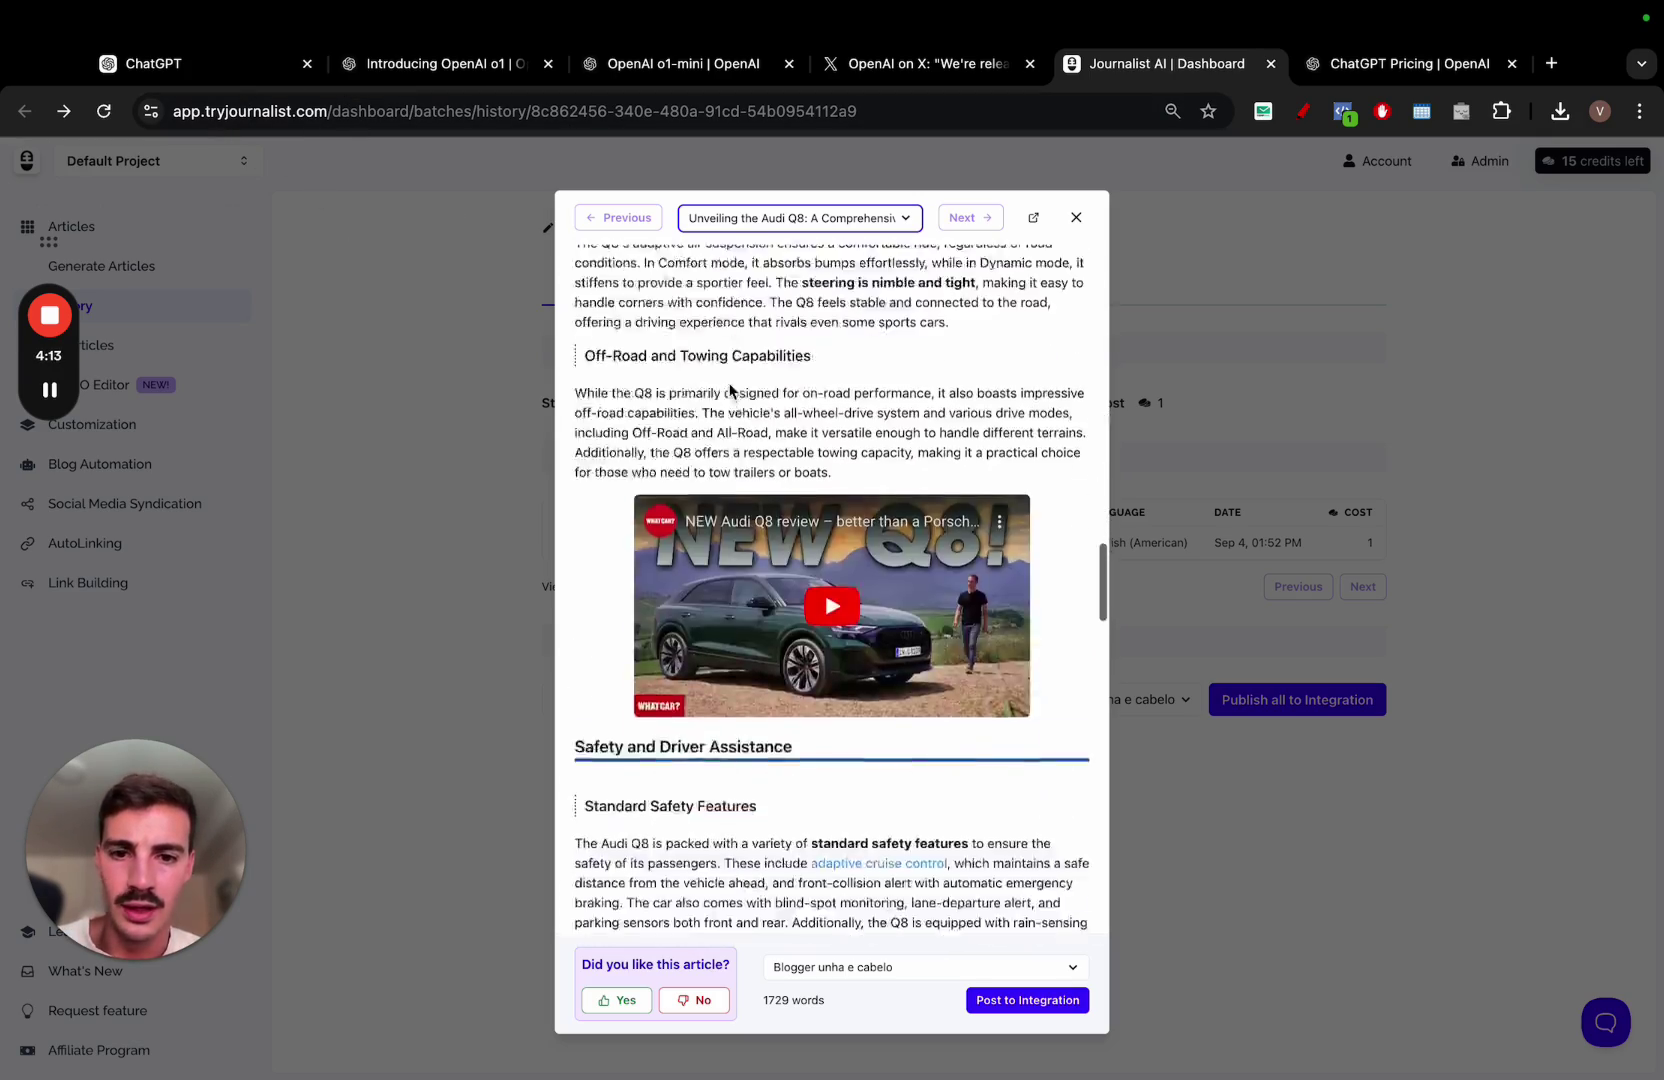
pyautogui.scroll(20, 730, 385)
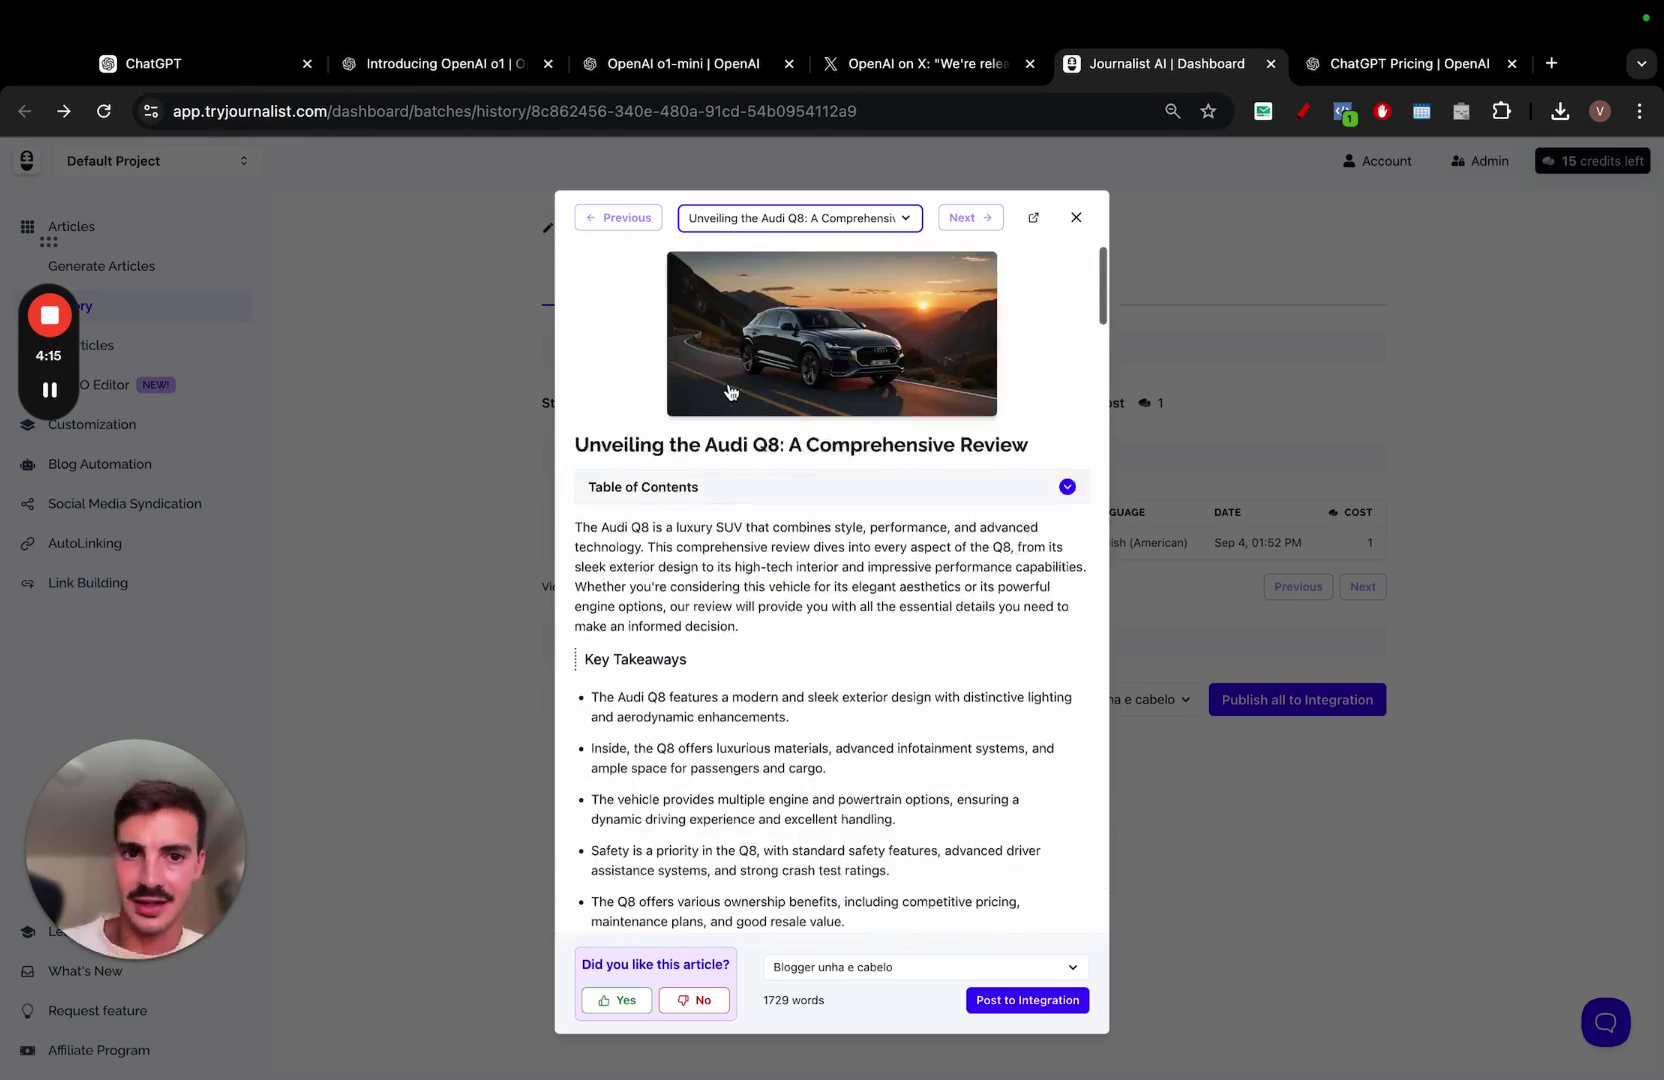
pyautogui.click(1036, 219)
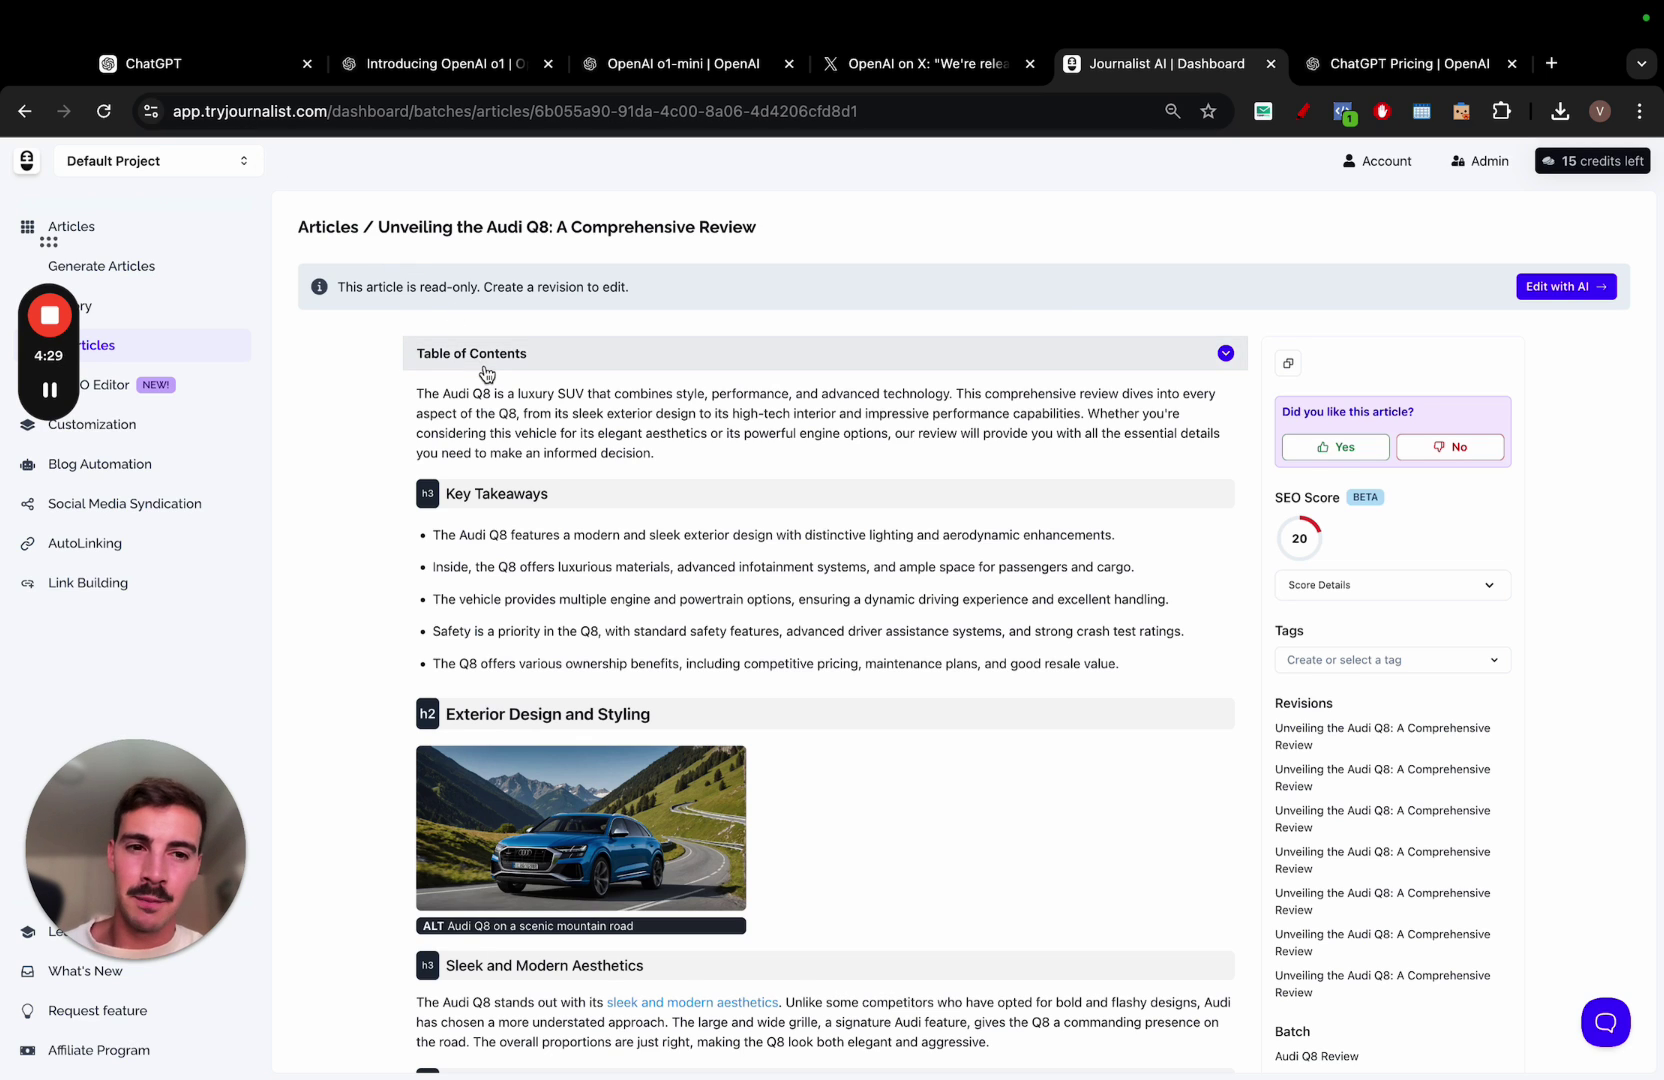
pyautogui.scroll(-5, 484, 372)
pyautogui.scroll(-2, 484, 372)
pyautogui.scroll(-1, 484, 364)
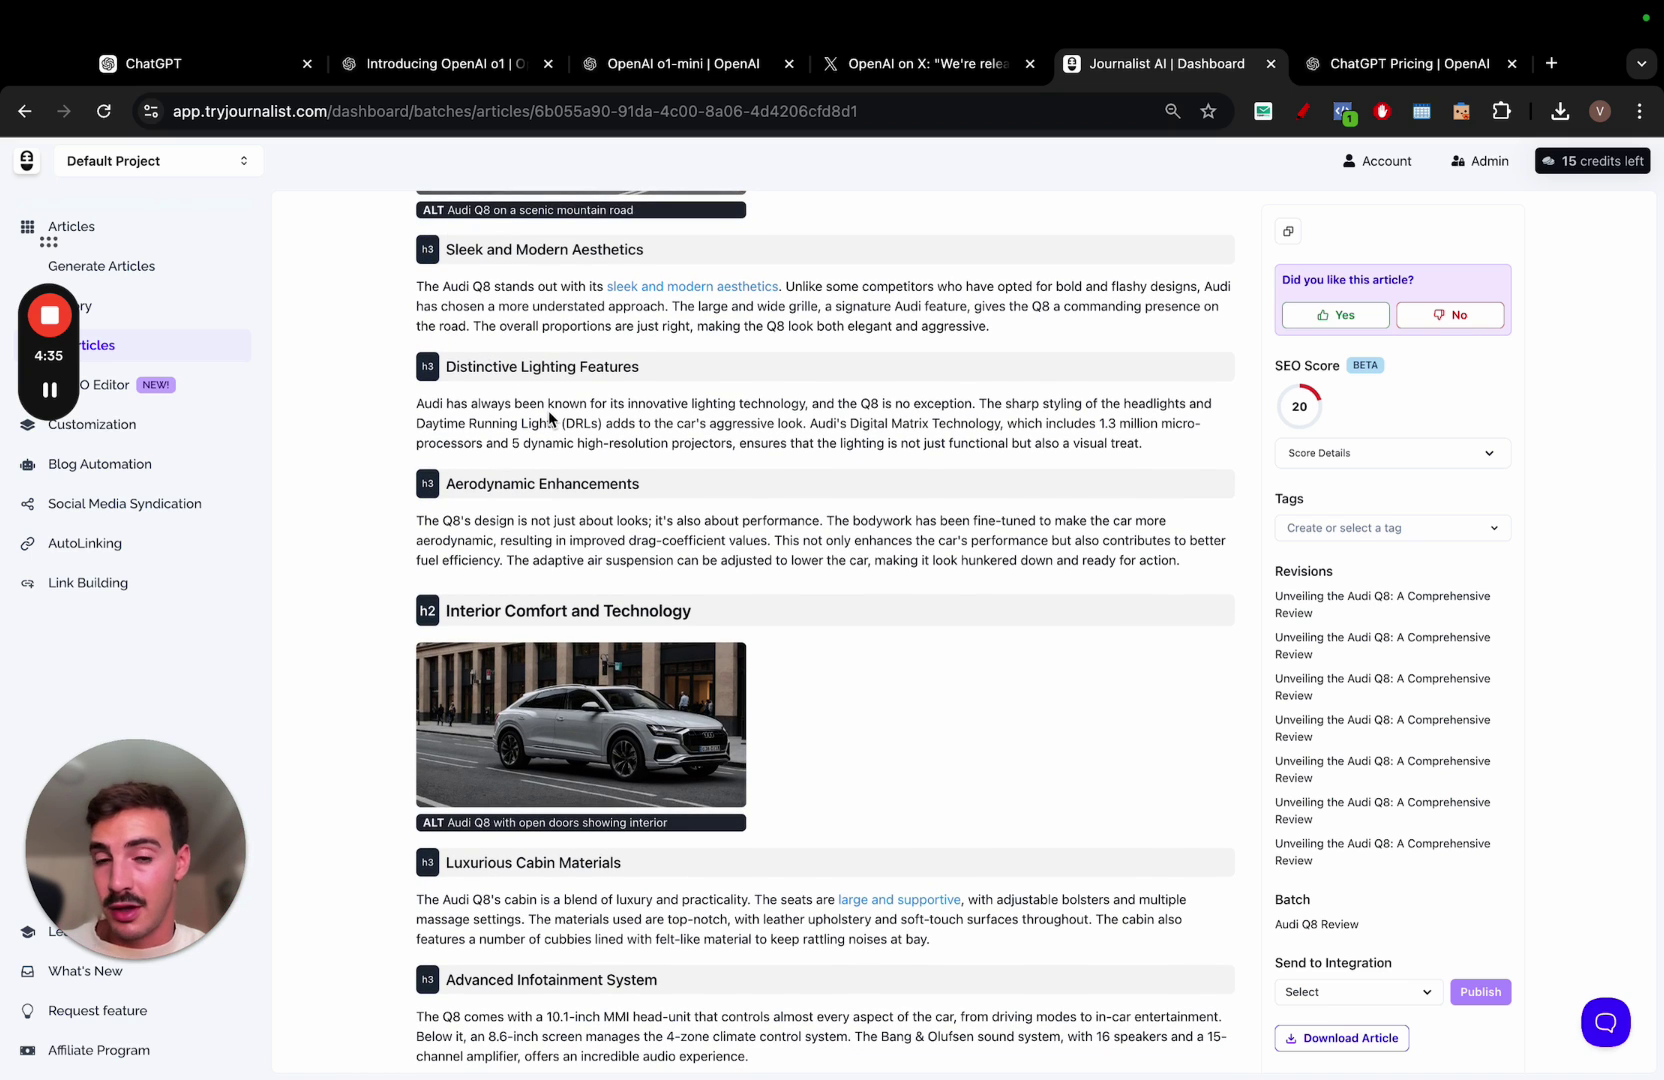
pyautogui.tripleClick(549, 410)
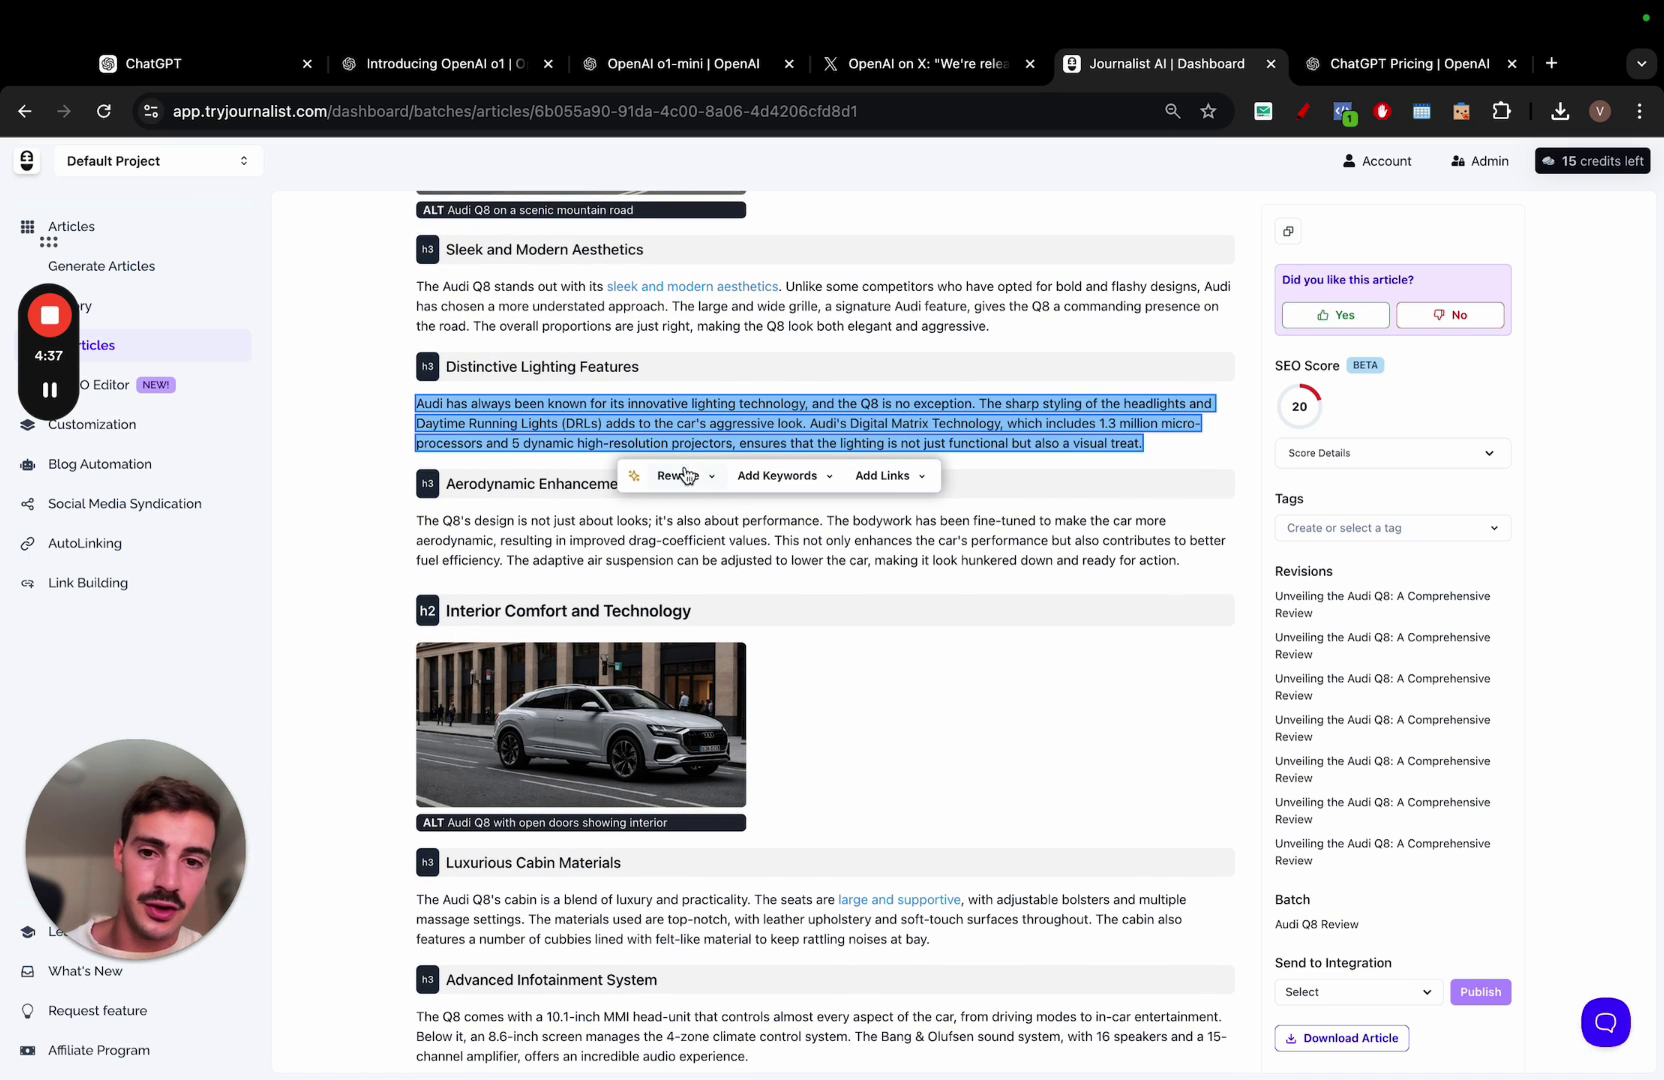
# Expand the Distinctive Lighting Features paragraph with the AI's Make Longer rewrite and accept the result
pyautogui.click(680, 476)
pyautogui.click(618, 601)
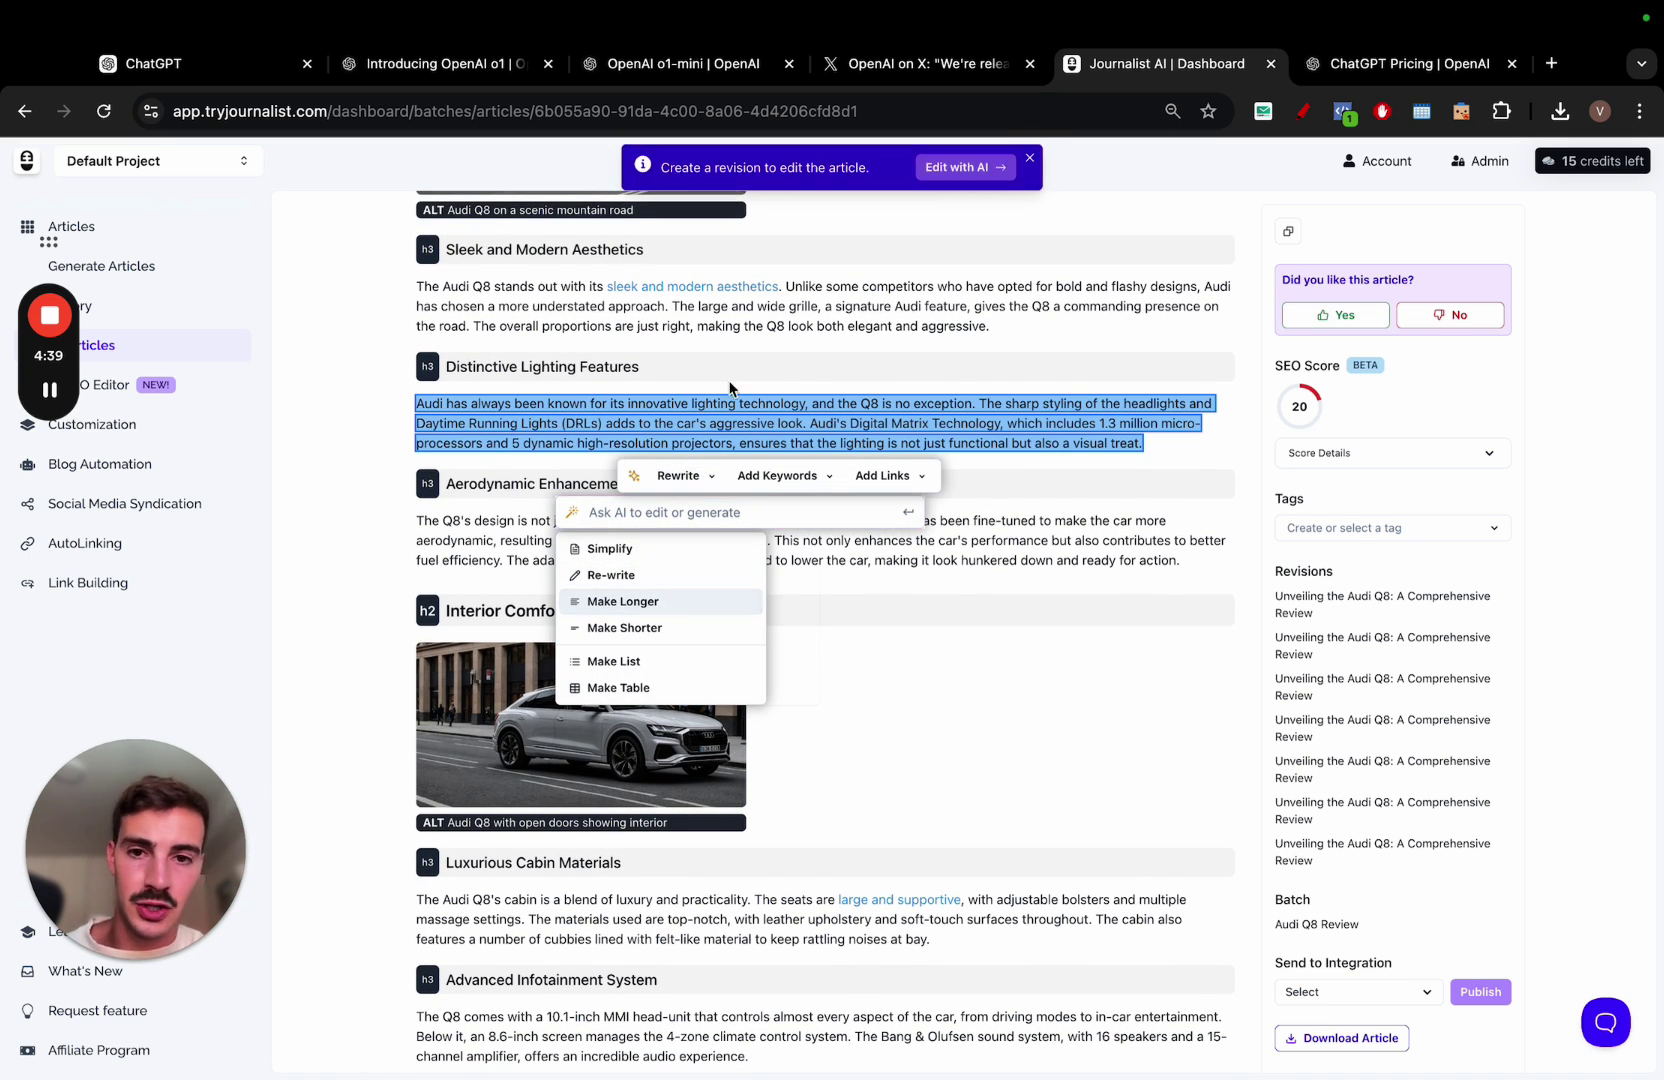
pyautogui.scroll(10, 855, 352)
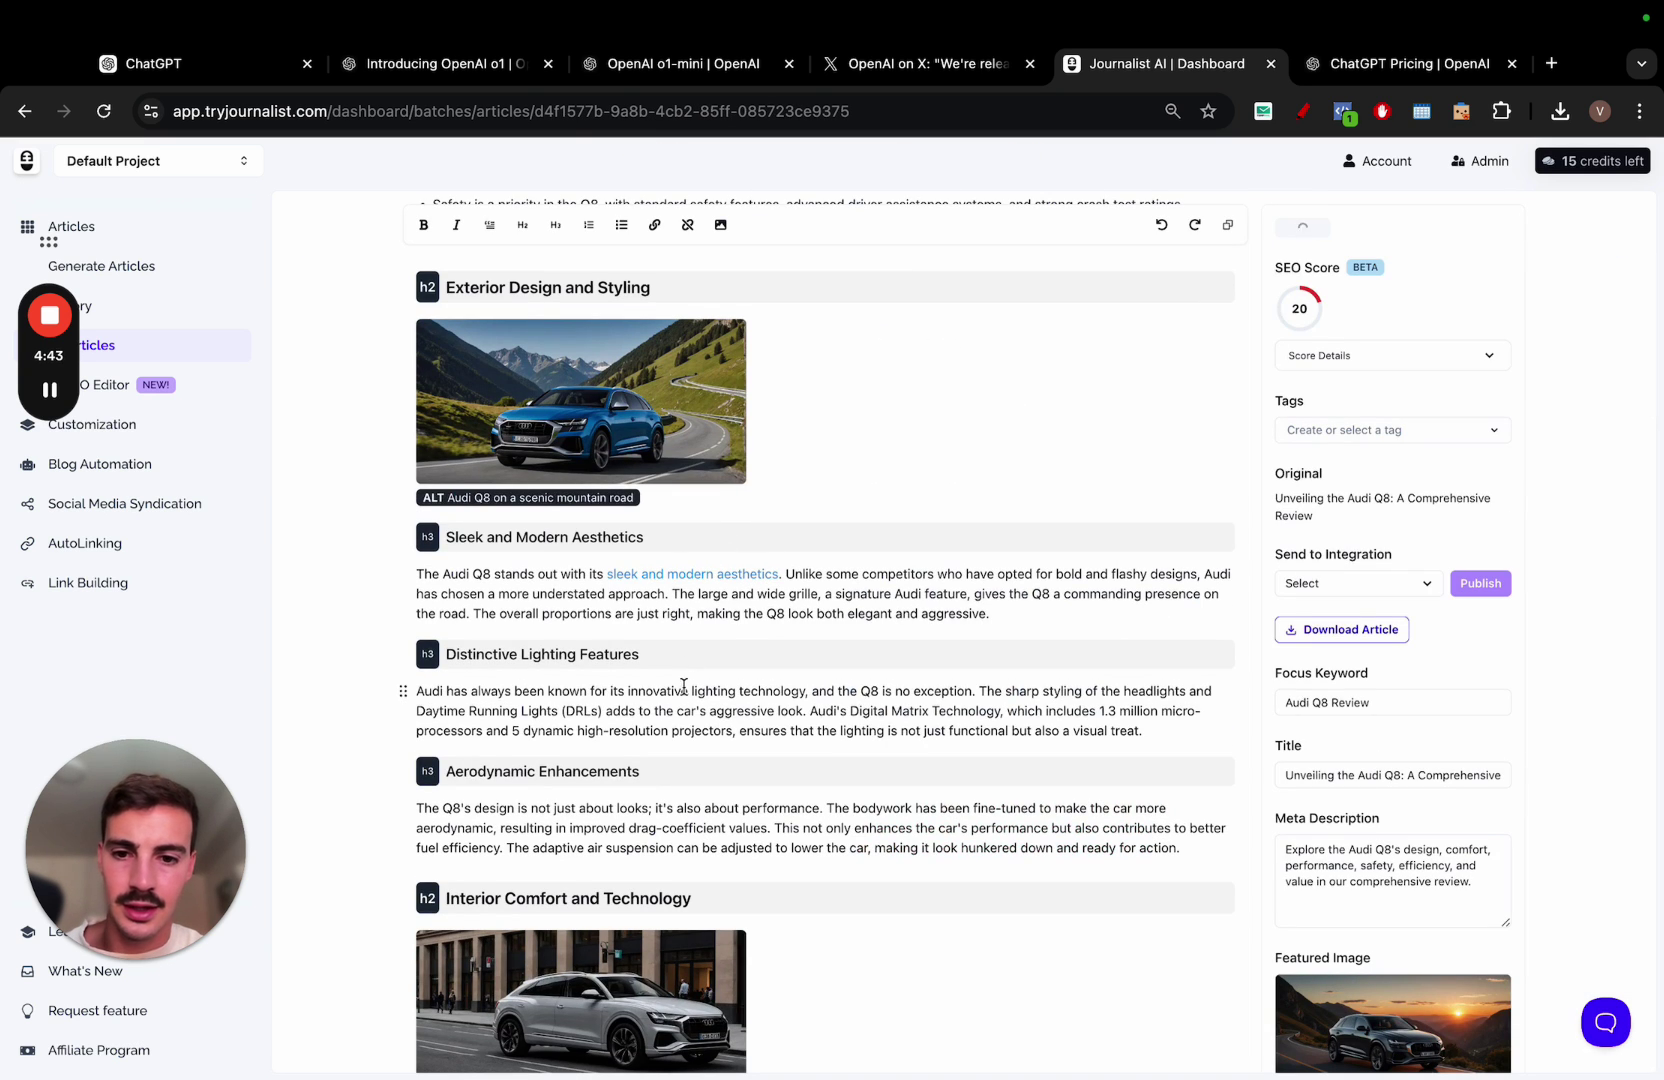
pyautogui.click(676, 763)
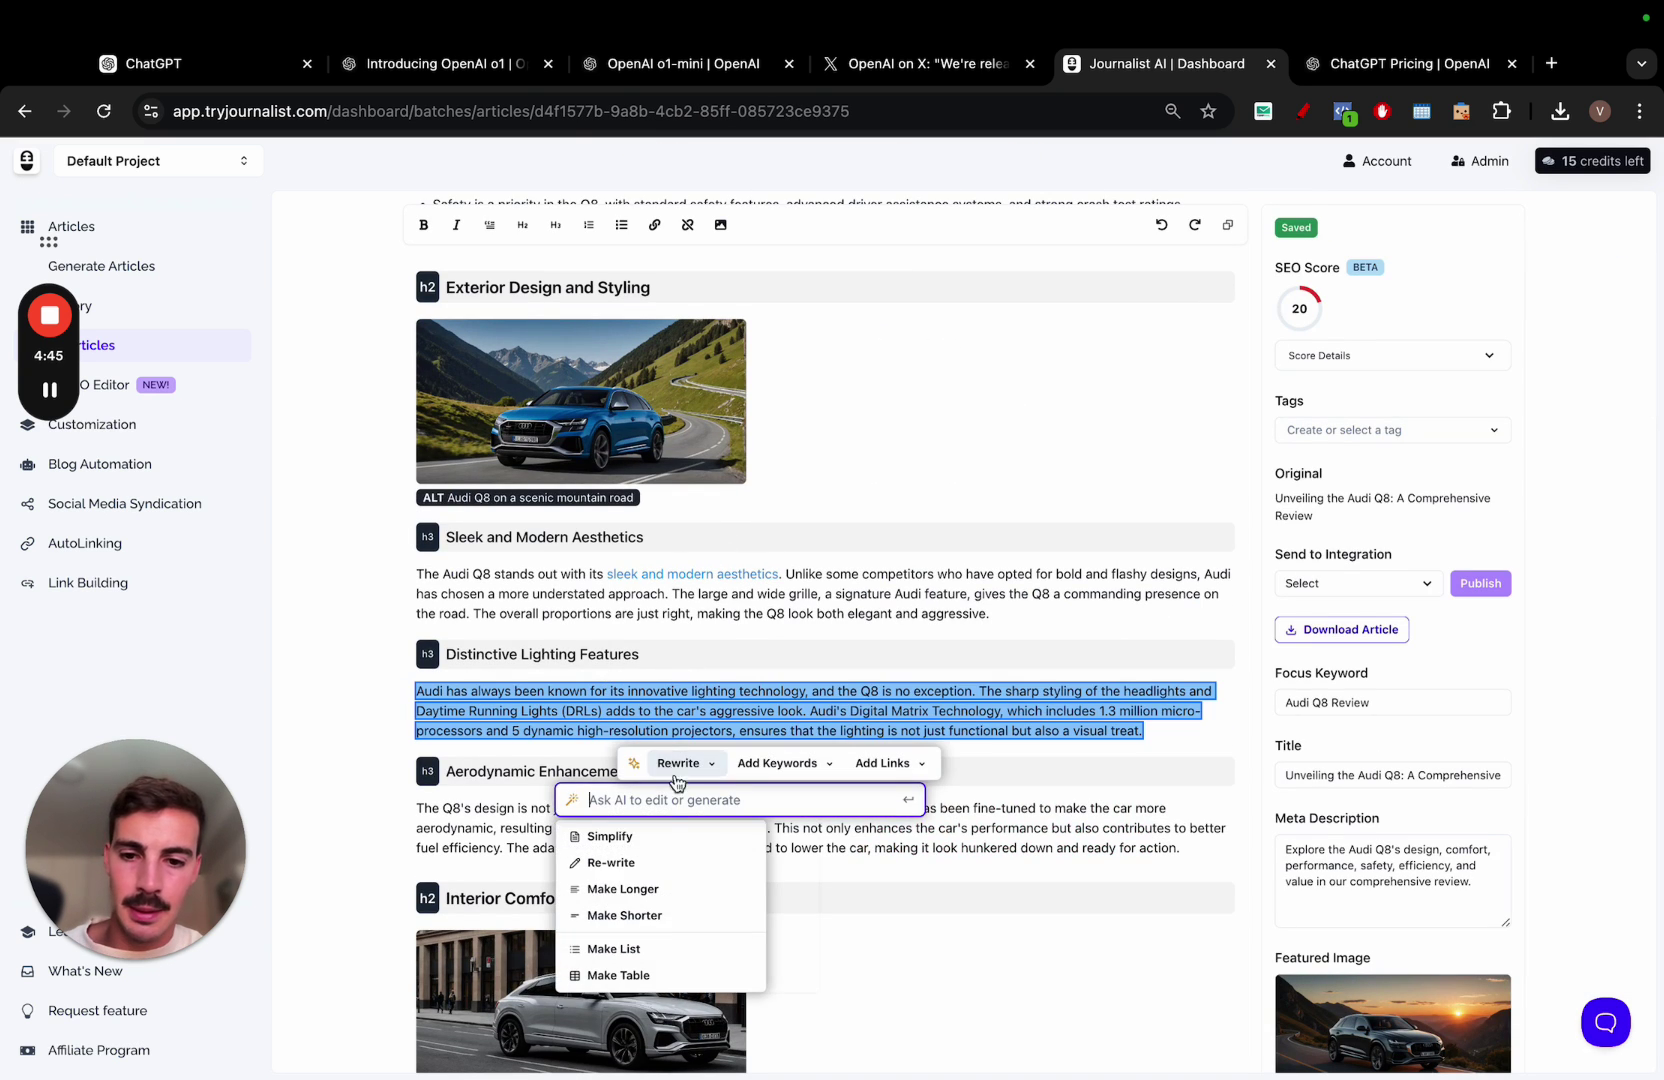
pyautogui.click(660, 913)
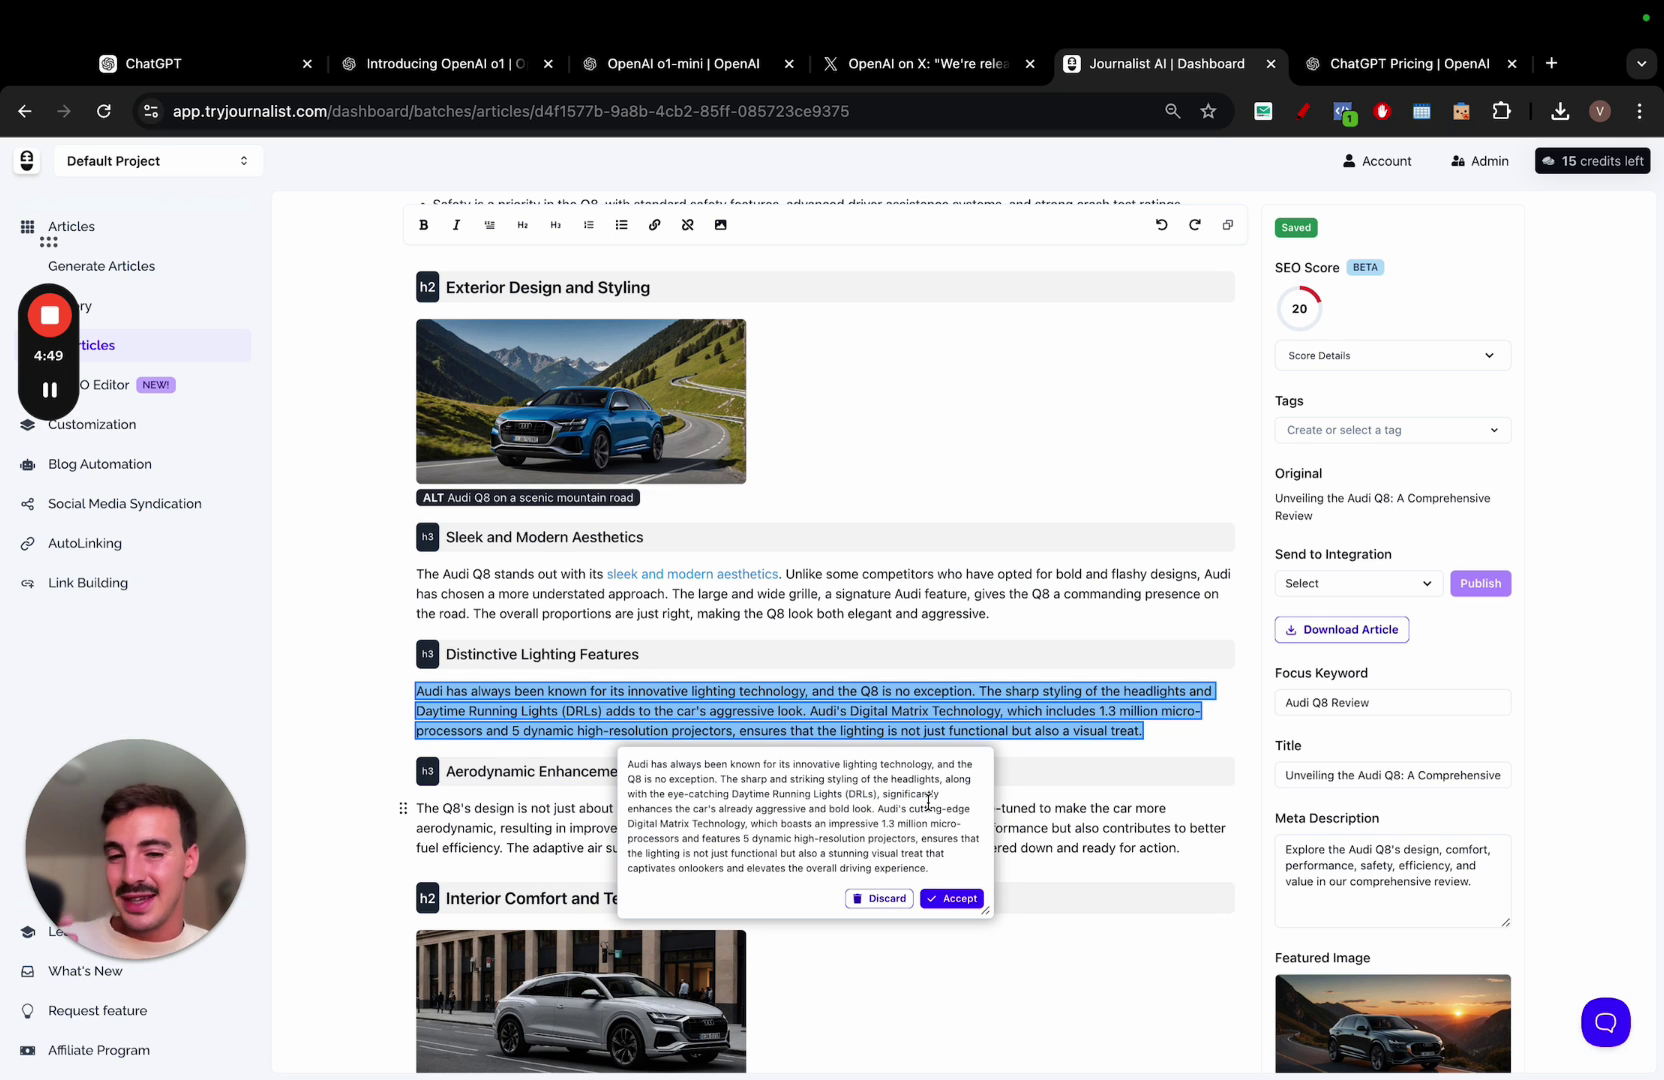
pyautogui.scroll(-1, 928, 802)
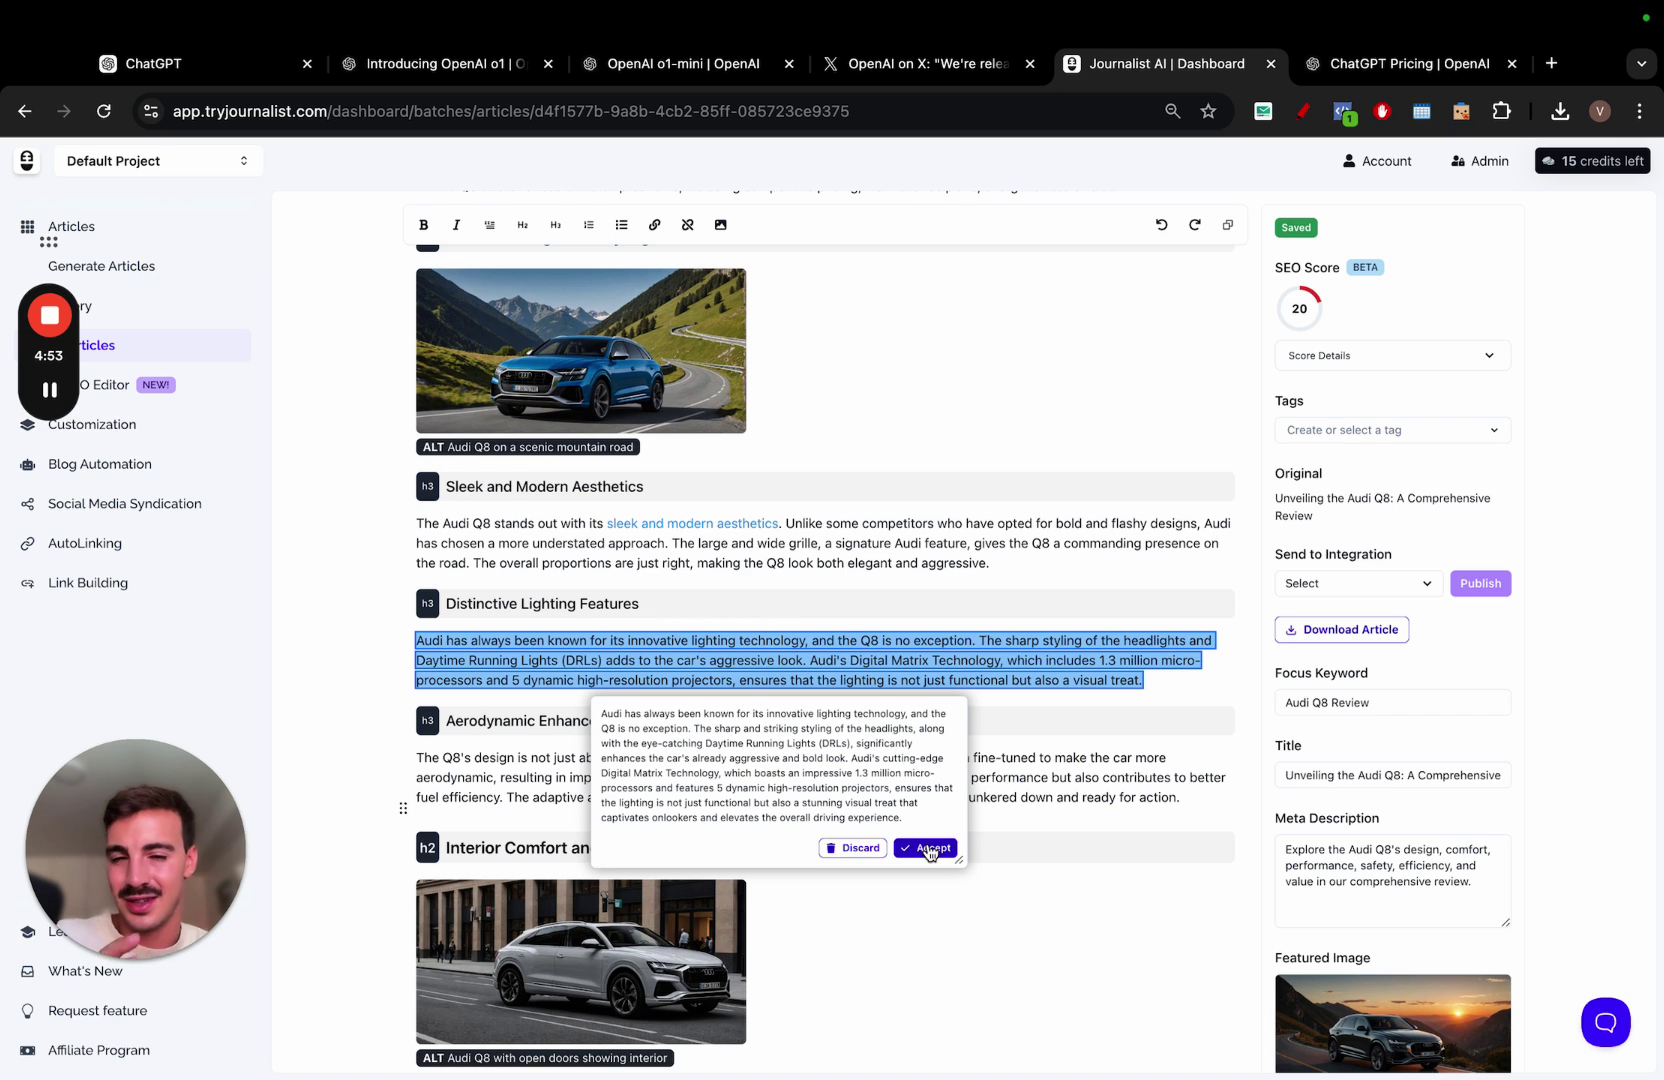
pyautogui.click(929, 849)
pyautogui.scroll(-1, 815, 705)
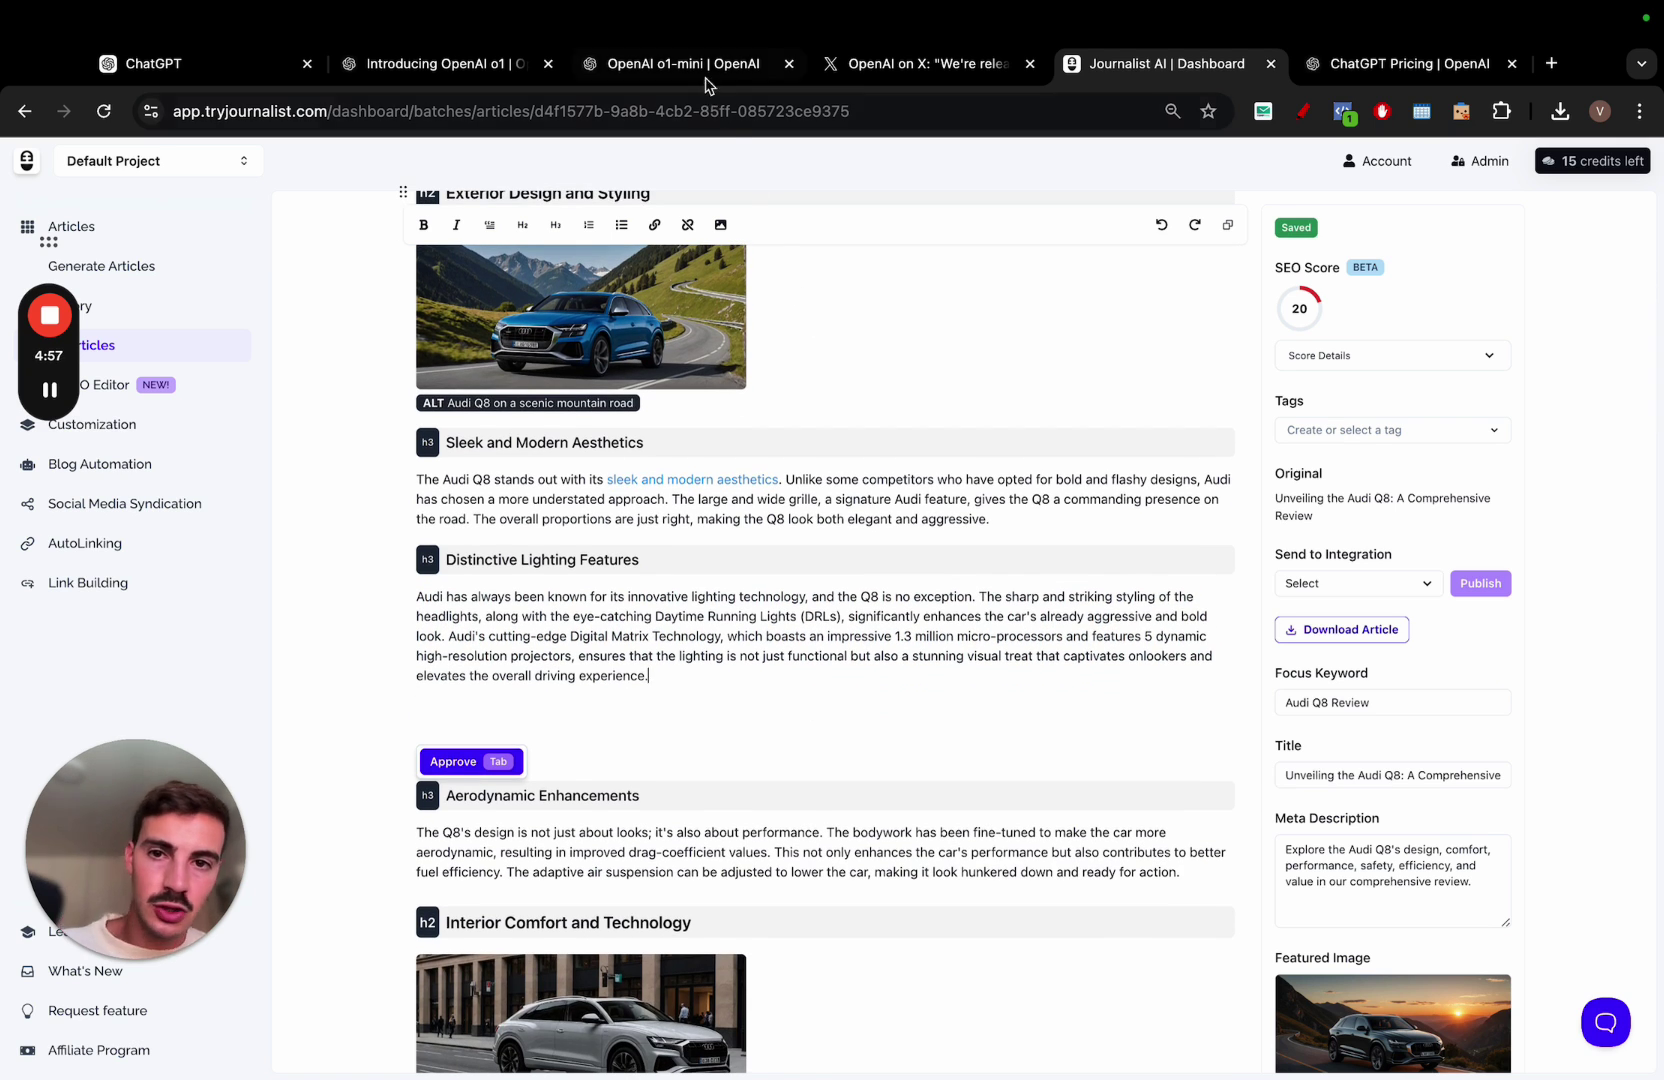
pyautogui.scroll(-1, 776, 545)
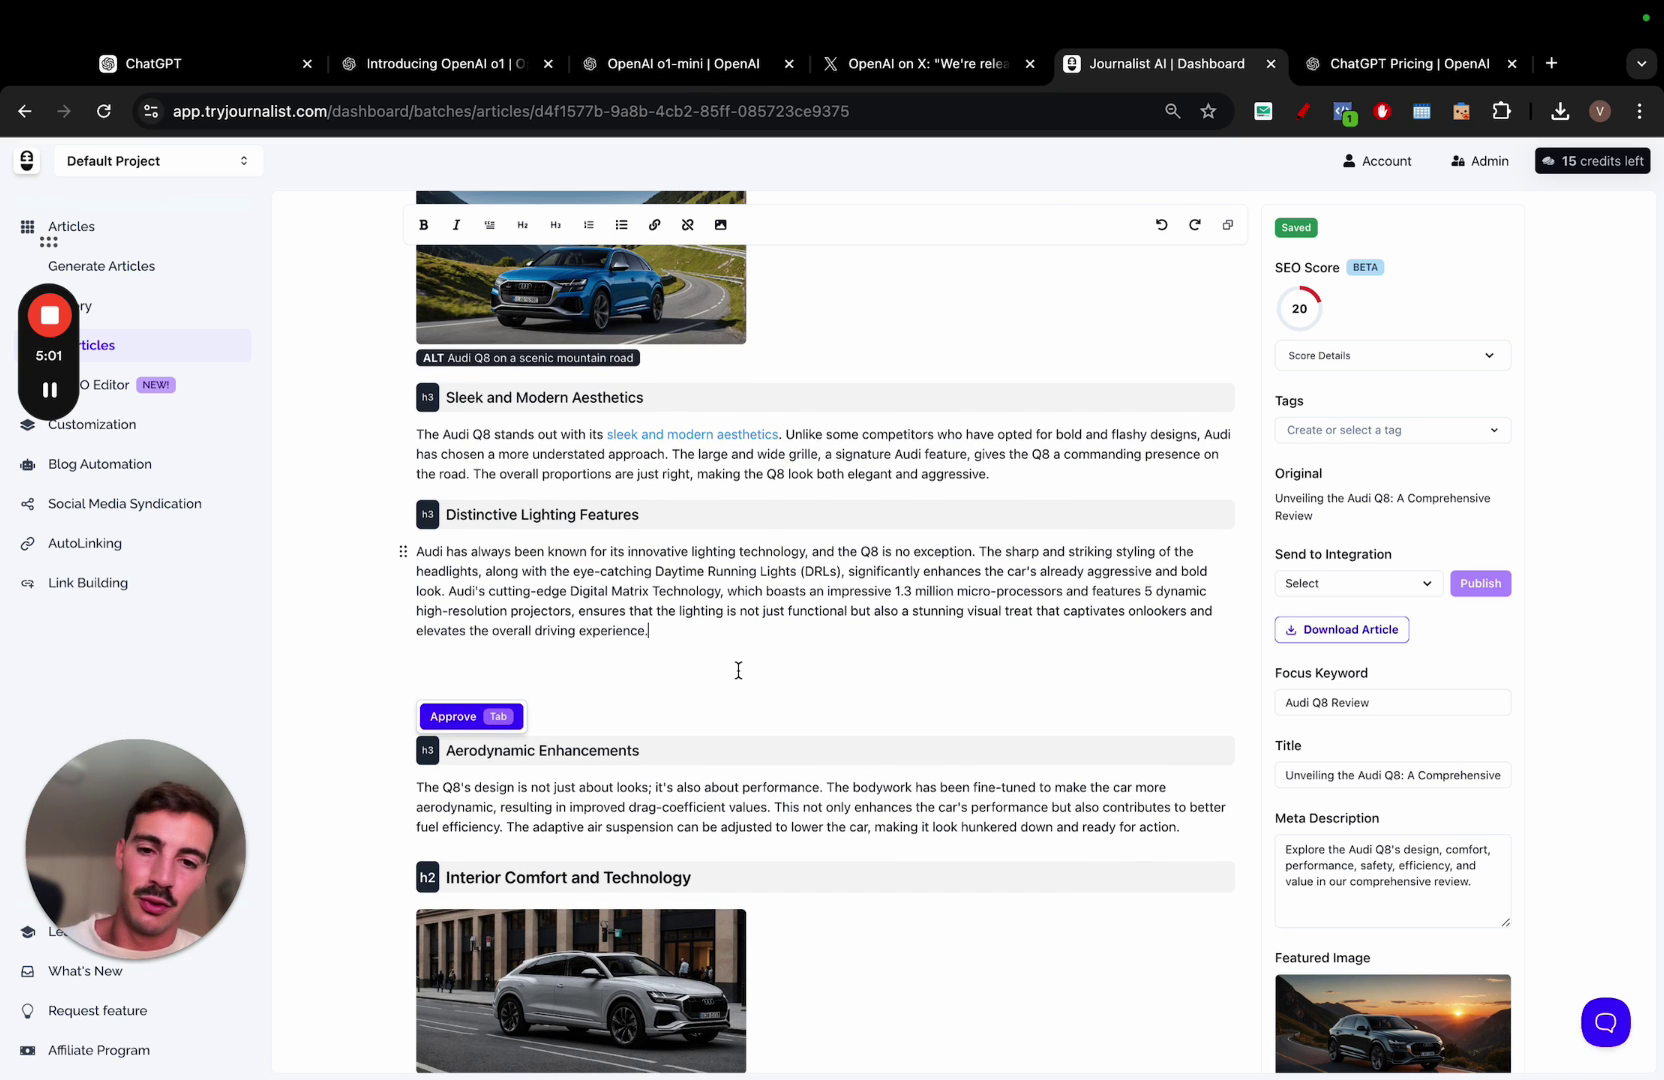
# Regenerate the exterior-design photo with the extra prompt 'add a dog' and accept it
pyautogui.scroll(3, 738, 600)
pyautogui.moveTo(711, 390)
pyautogui.click(605, 331)
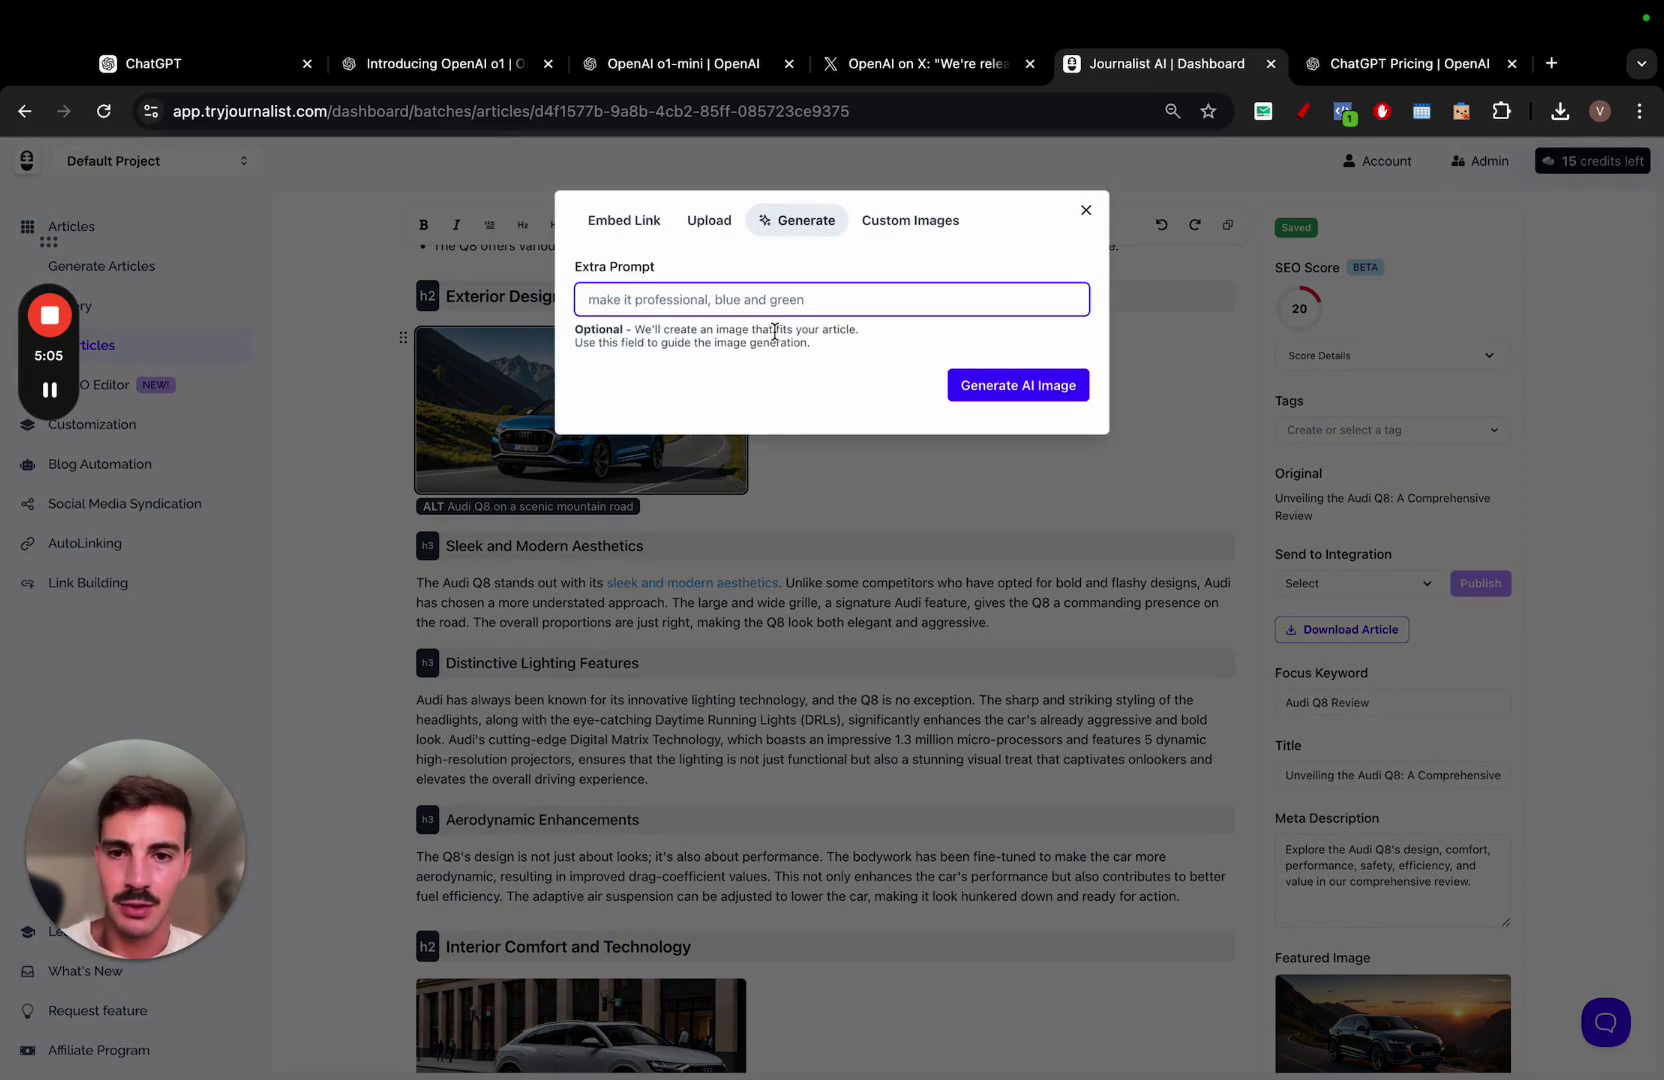
pyautogui.press('Escape')
pyautogui.scroll(2, 575, 515)
pyautogui.moveTo(570, 512)
pyautogui.click(584, 440)
pyautogui.press('Escape')
pyautogui.click(584, 440)
pyautogui.write('add a dog')
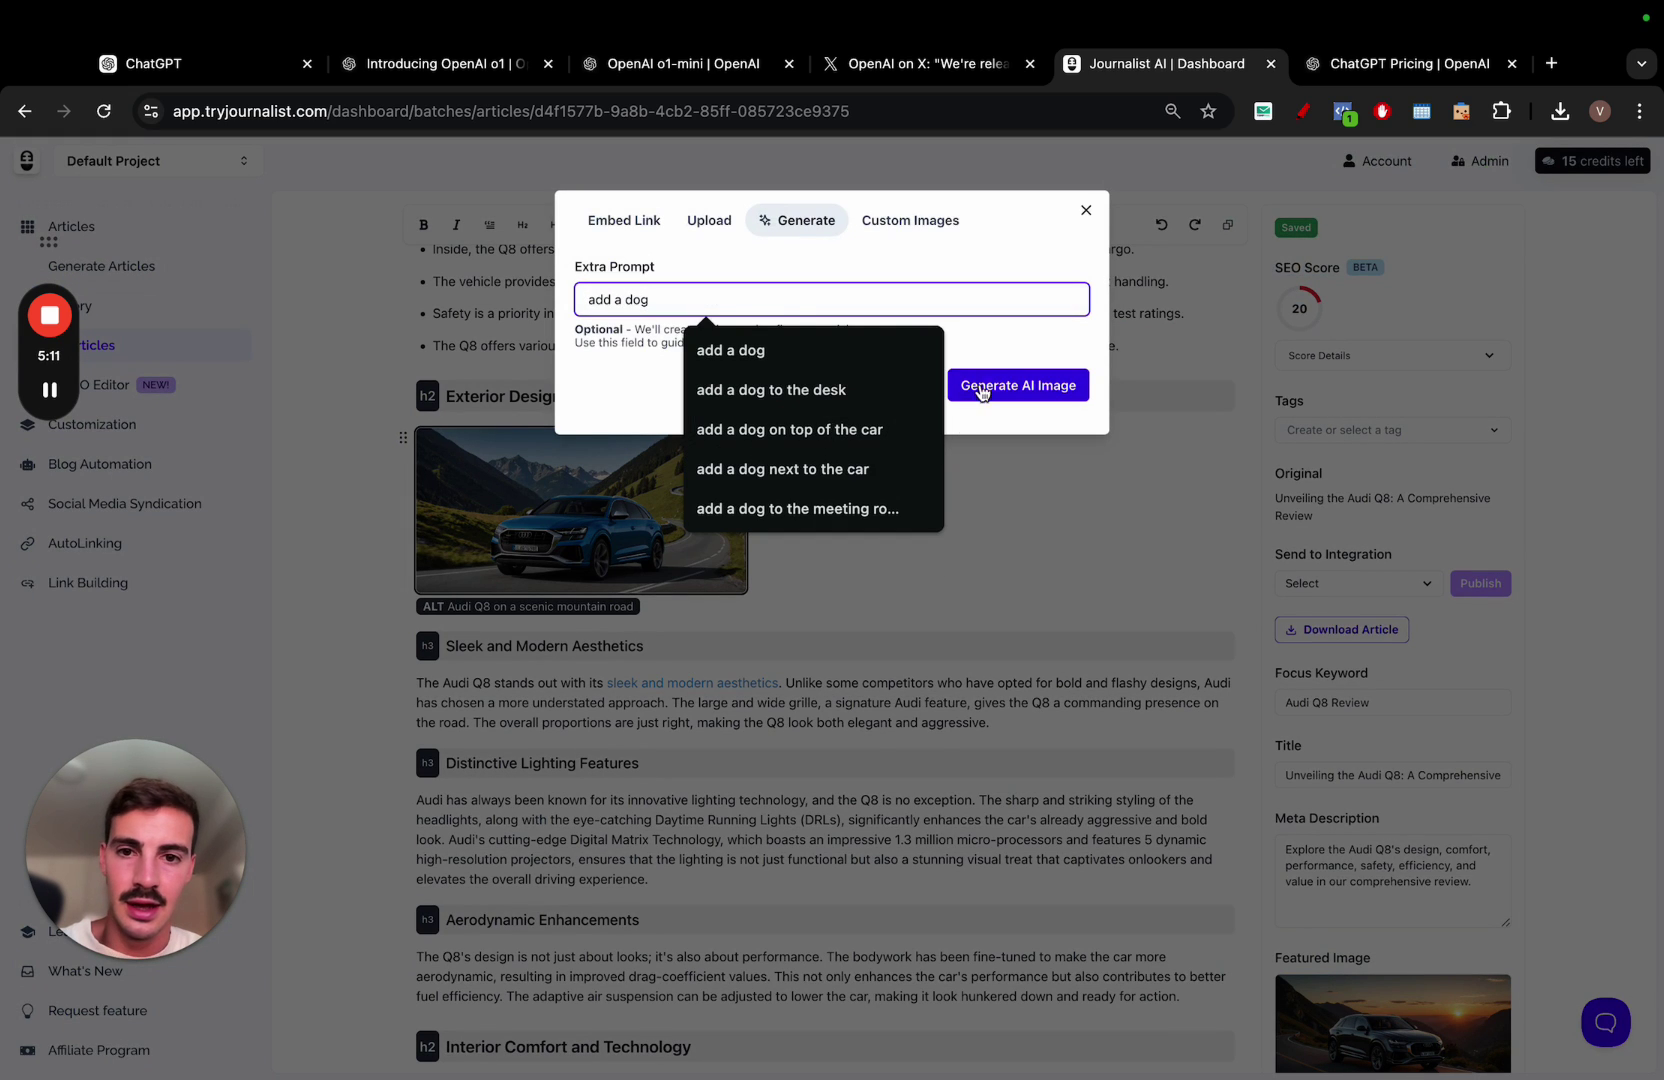
pyautogui.click(1000, 384)
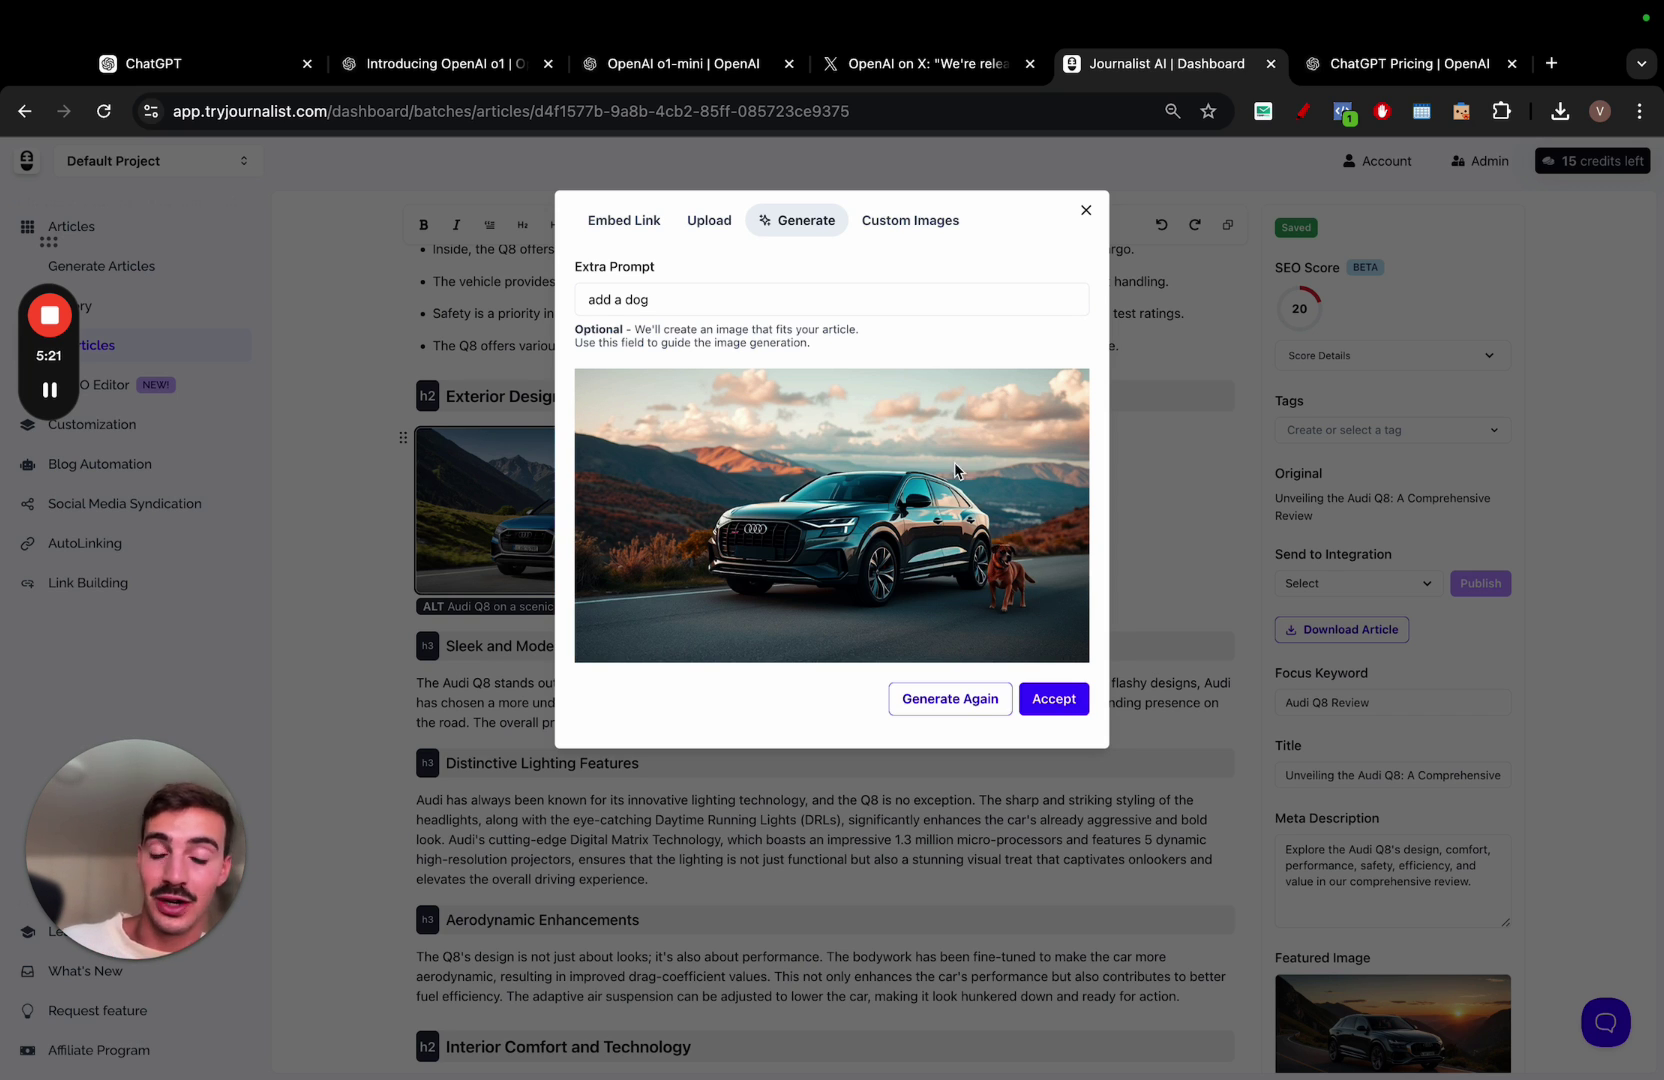
pyautogui.click(1052, 698)
# Regenerate the Interior Comfort and Technology photo with the prompt 'put it under water' and accept it
pyautogui.scroll(-7, 670, 600)
pyautogui.click(602, 424)
pyautogui.write('put it')
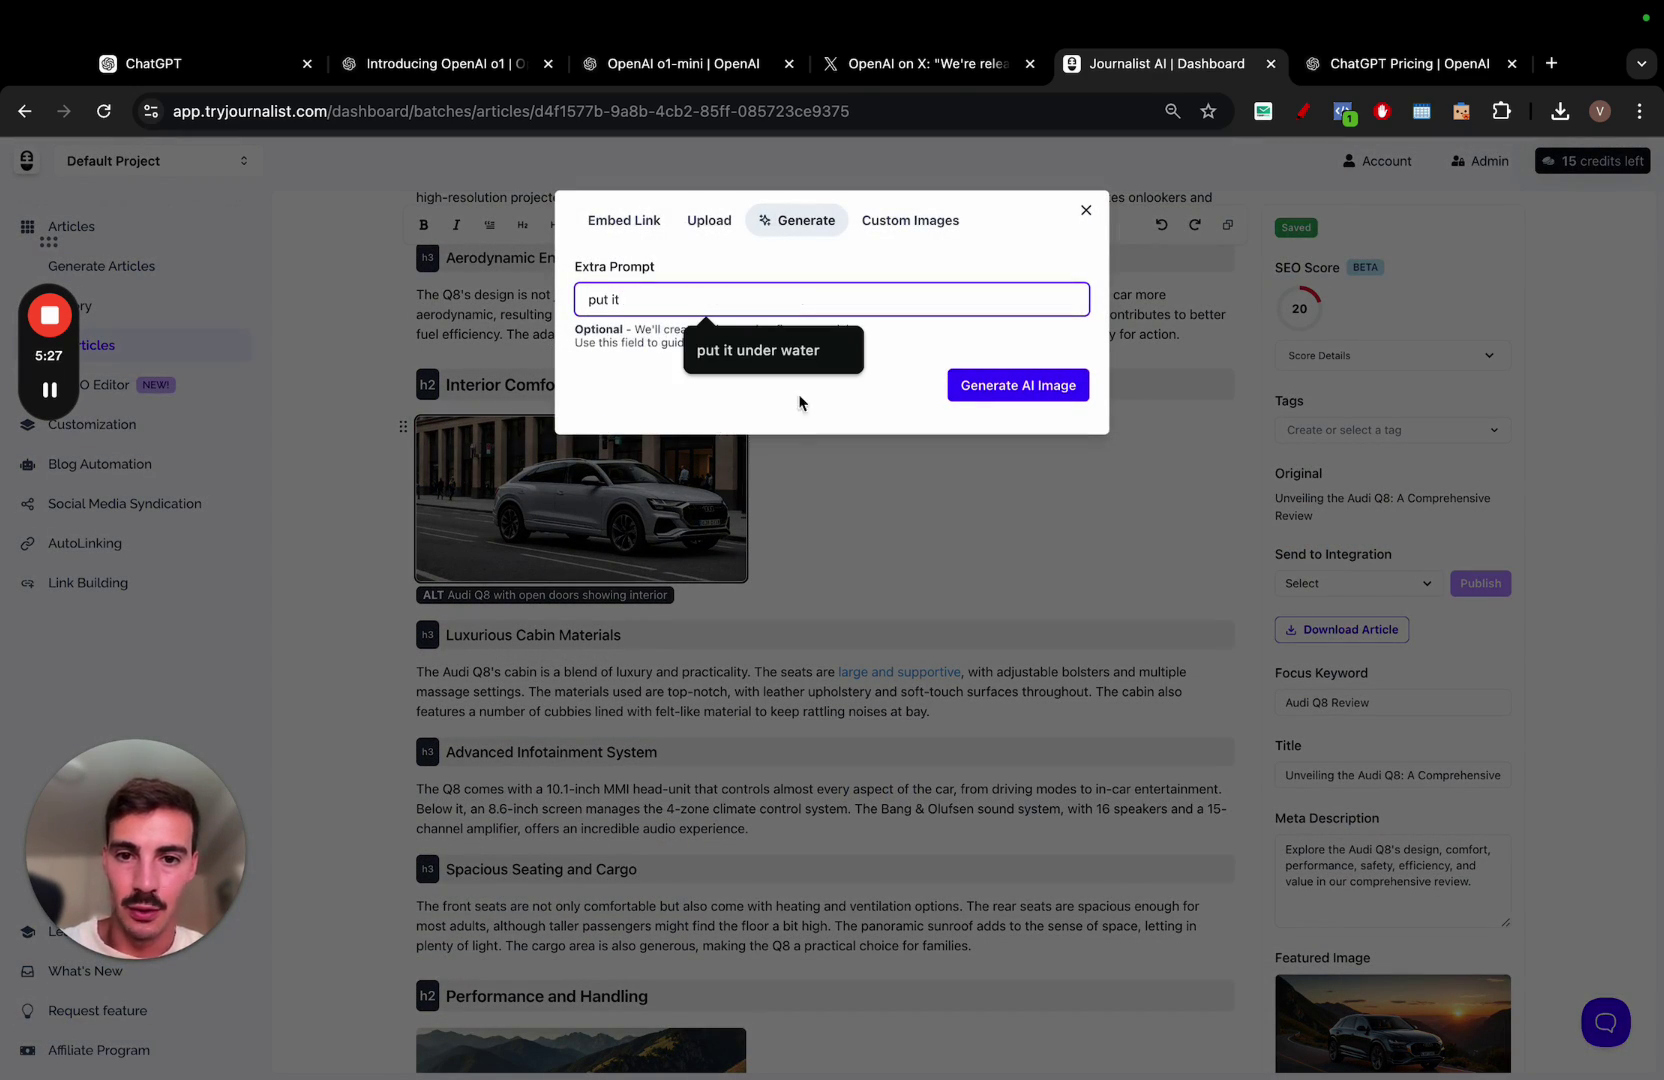
pyautogui.click(806, 366)
pyautogui.click(976, 390)
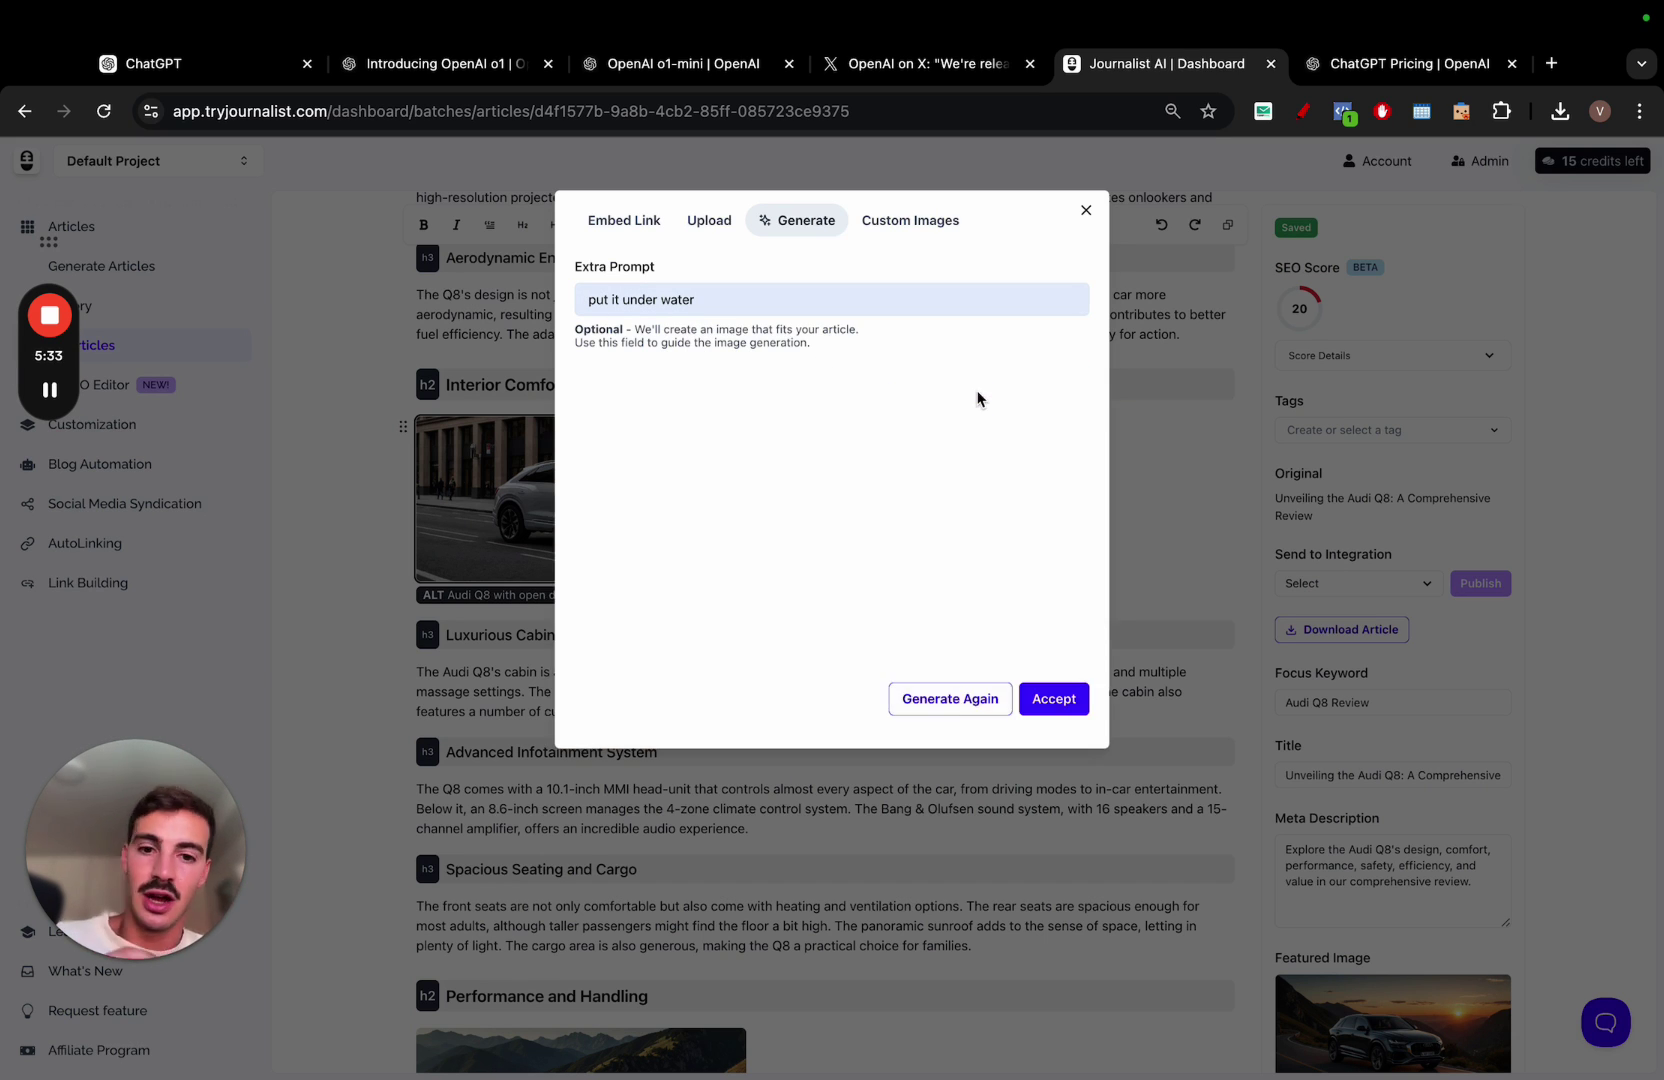
pyautogui.click(1071, 700)
pyautogui.scroll(2, 805, 440)
pyautogui.doubleClick(805, 421)
pyautogui.tripleClick(805, 421)
pyautogui.click(901, 494)
pyautogui.click(898, 522)
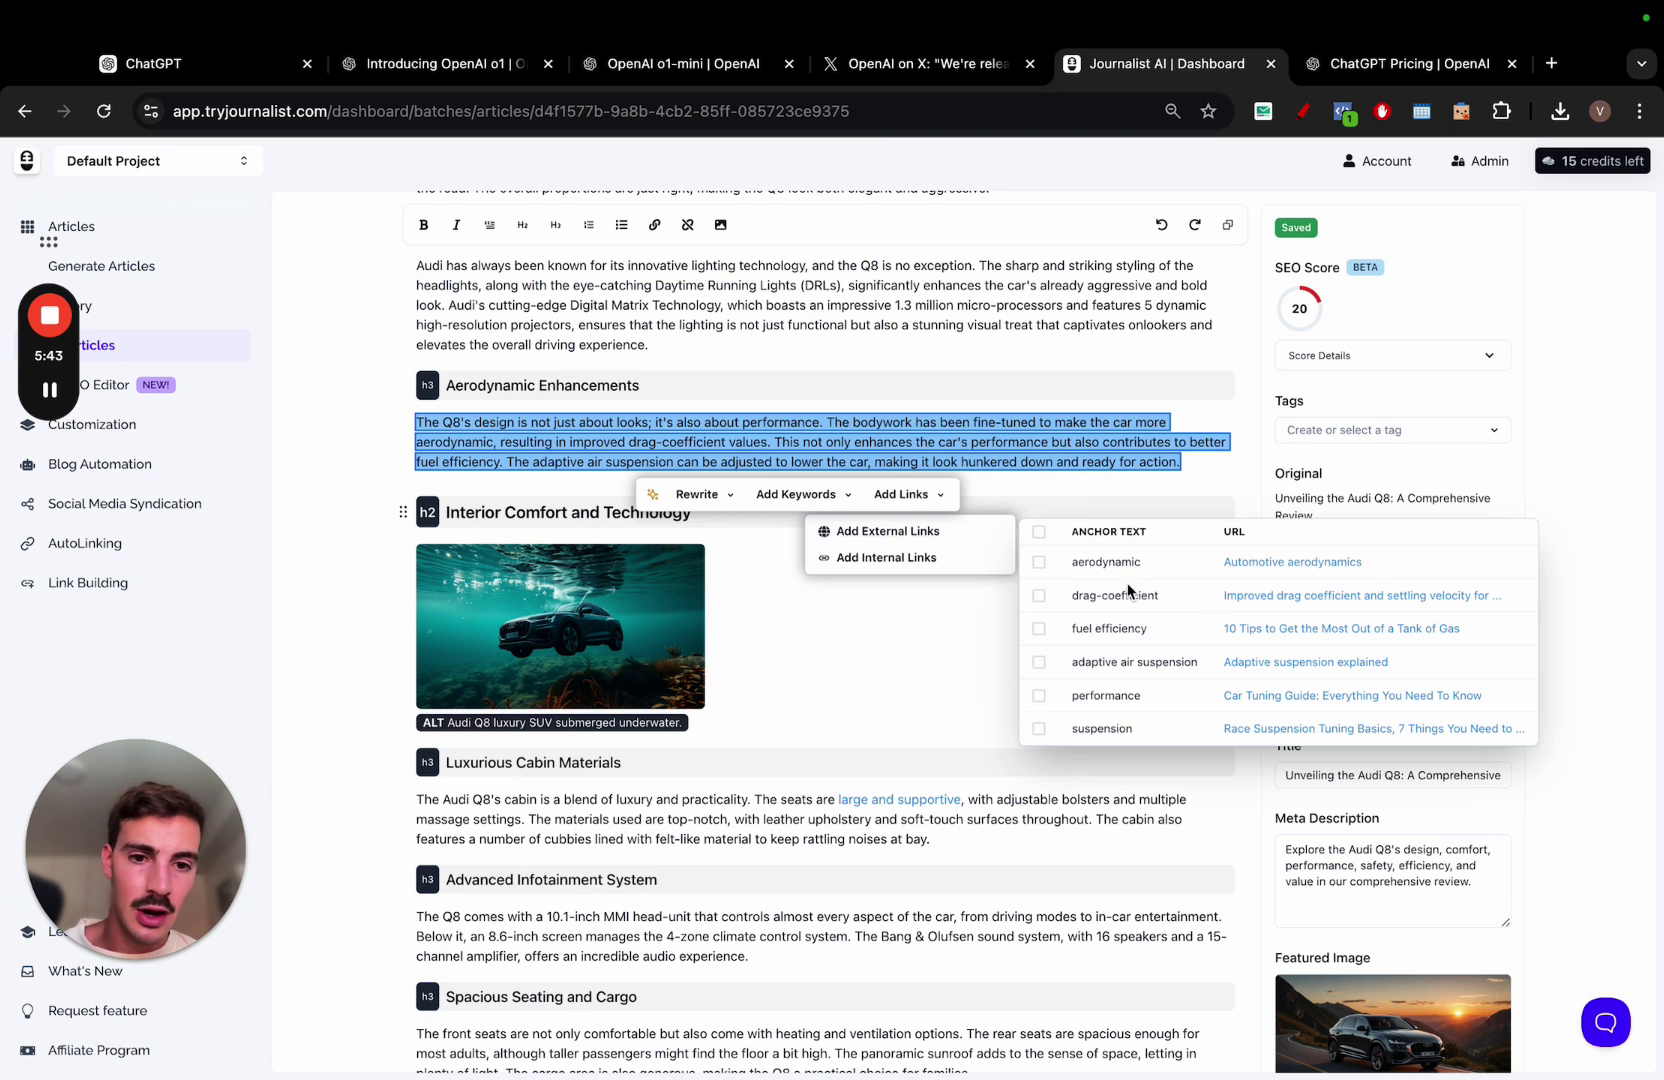
pyautogui.click(1039, 562)
pyautogui.click(1039, 595)
pyautogui.click(1039, 629)
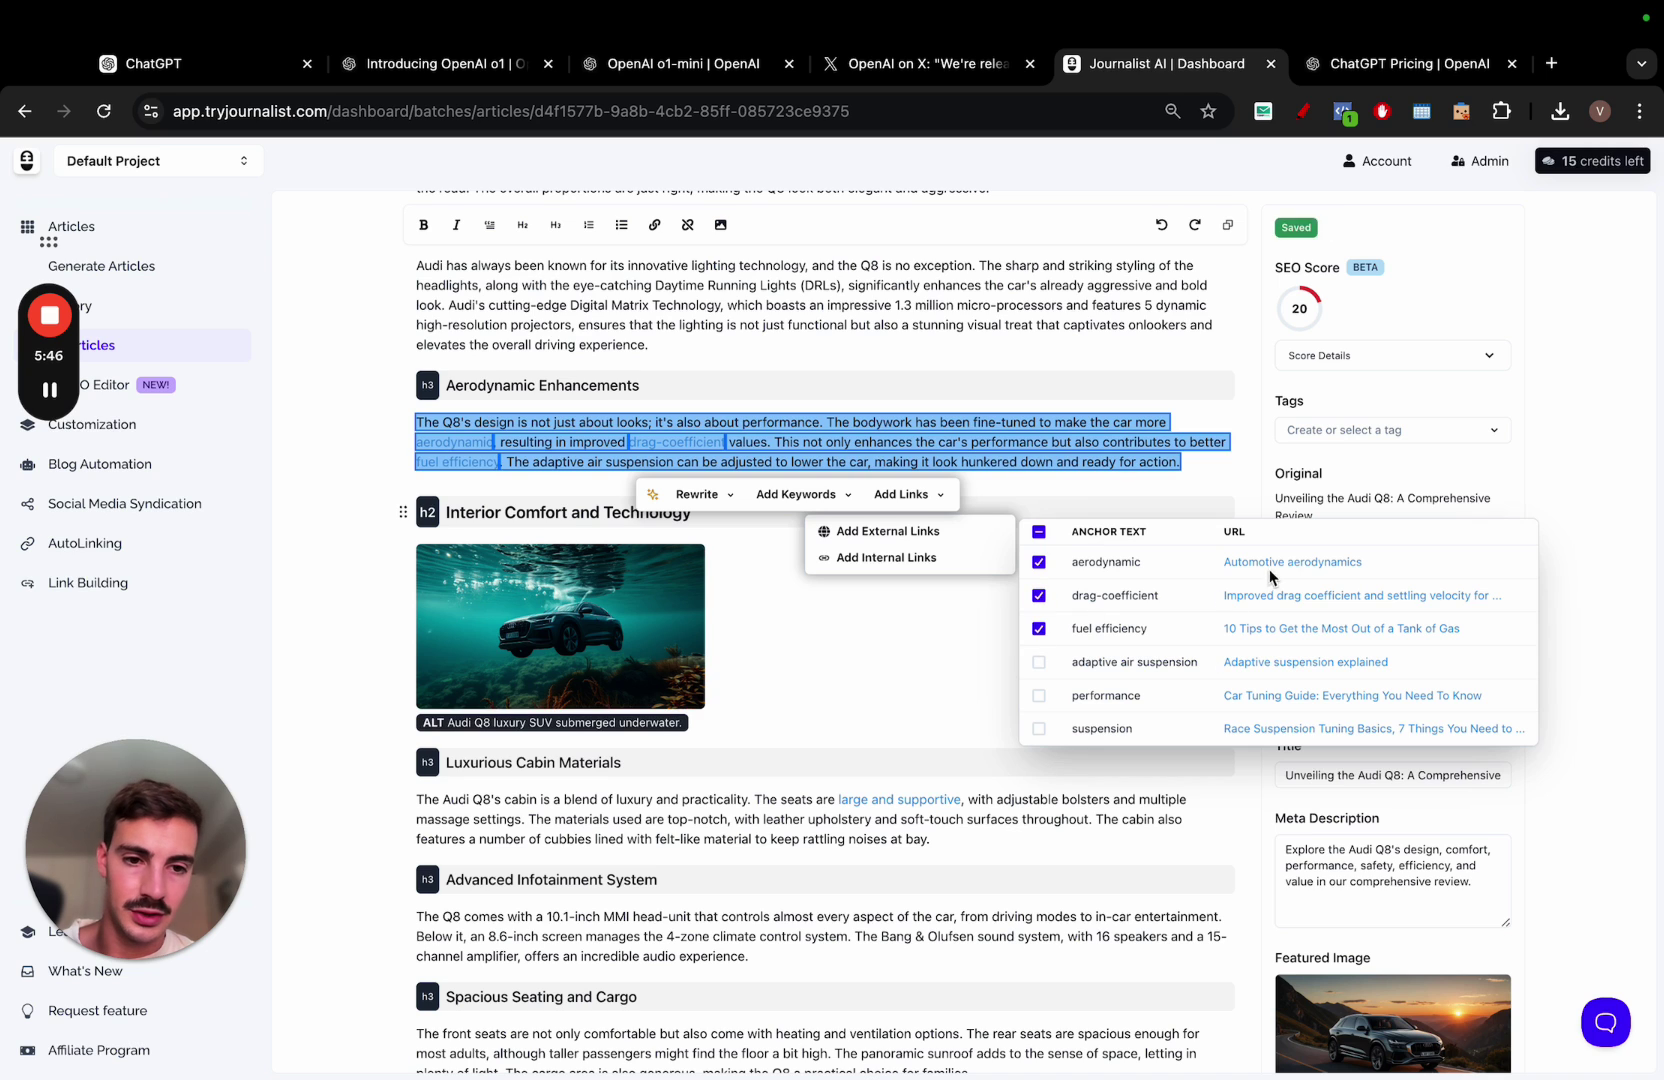
pyautogui.click(1040, 662)
pyautogui.click(1039, 695)
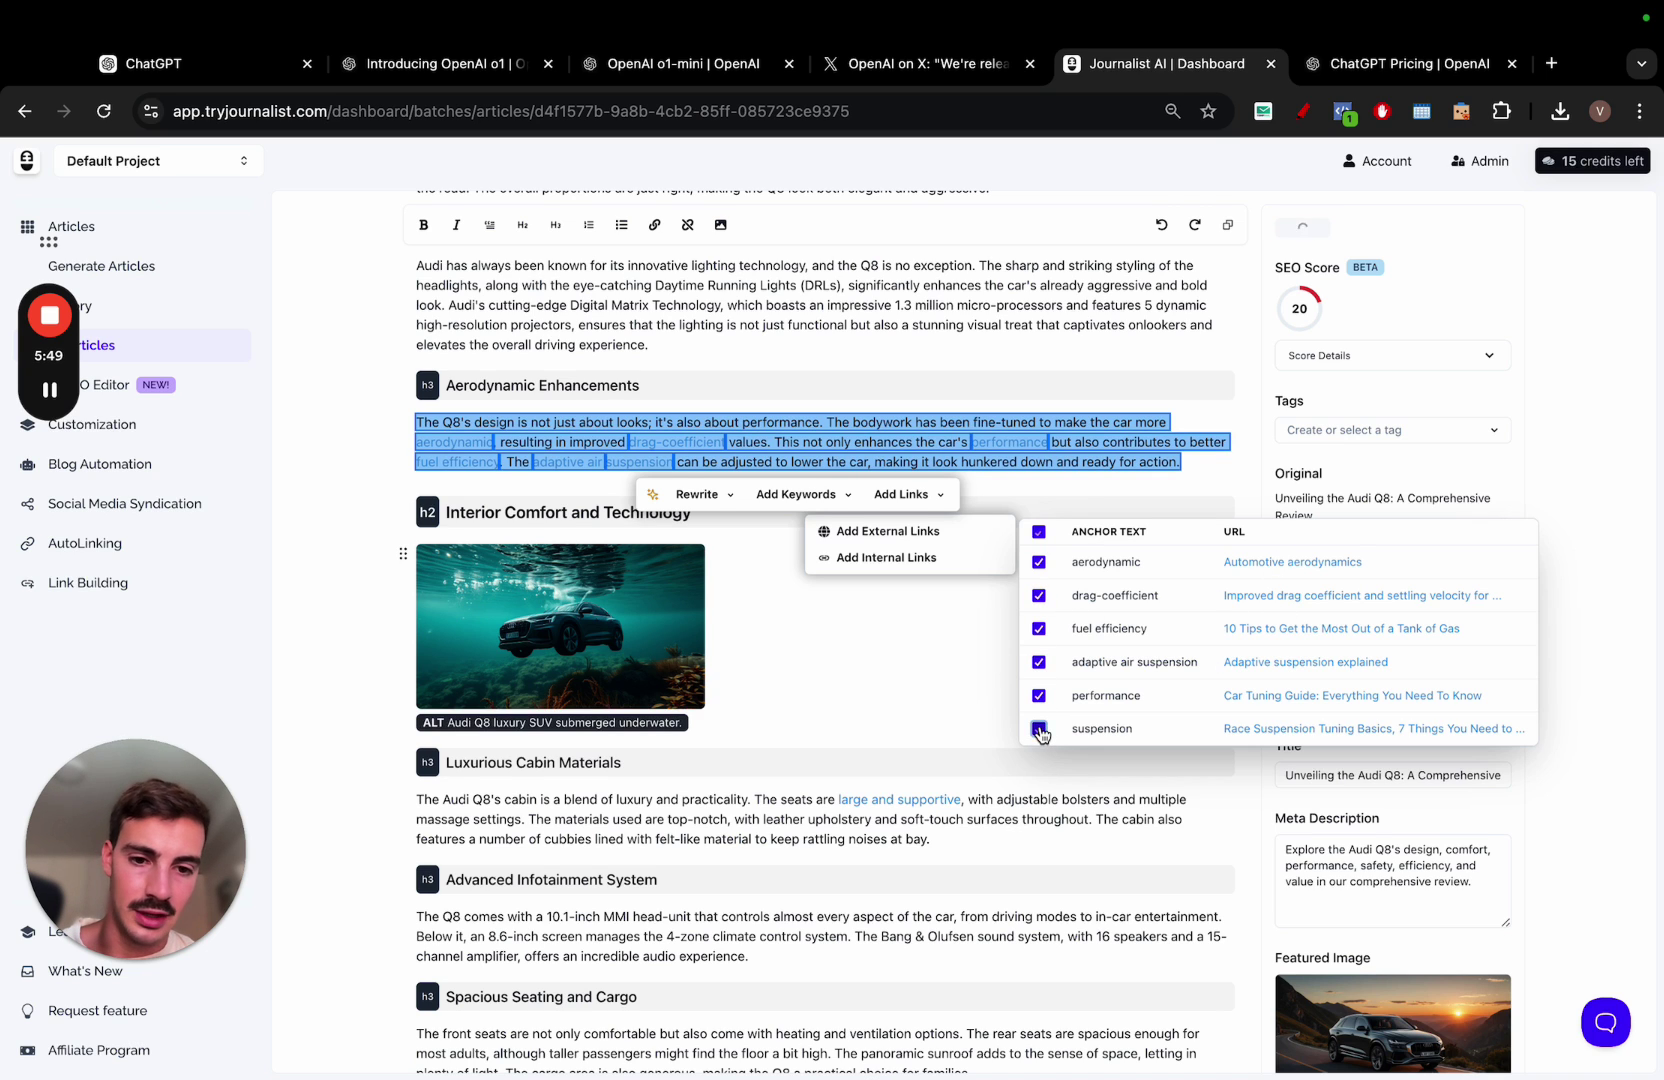
pyautogui.click(924, 480)
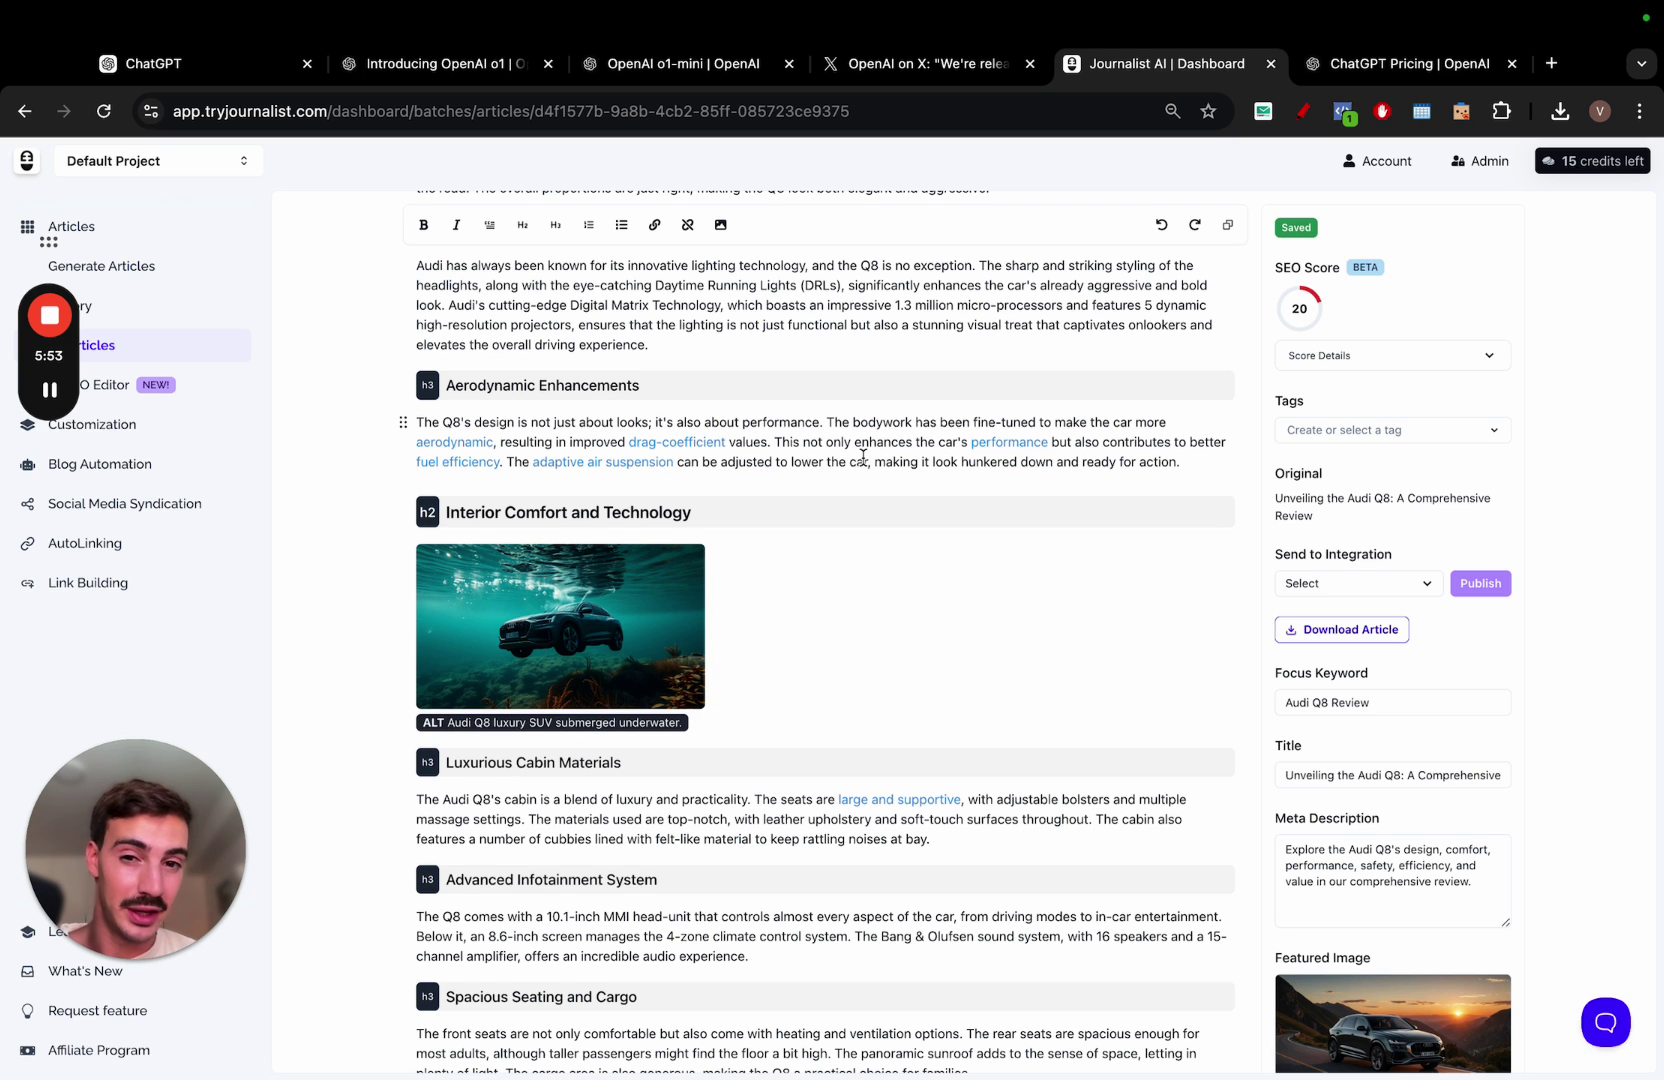
# Turn the lighting paragraph into a Feature/Description table with Rewrite > Make Table and accept it
pyautogui.scroll(1, 862, 456)
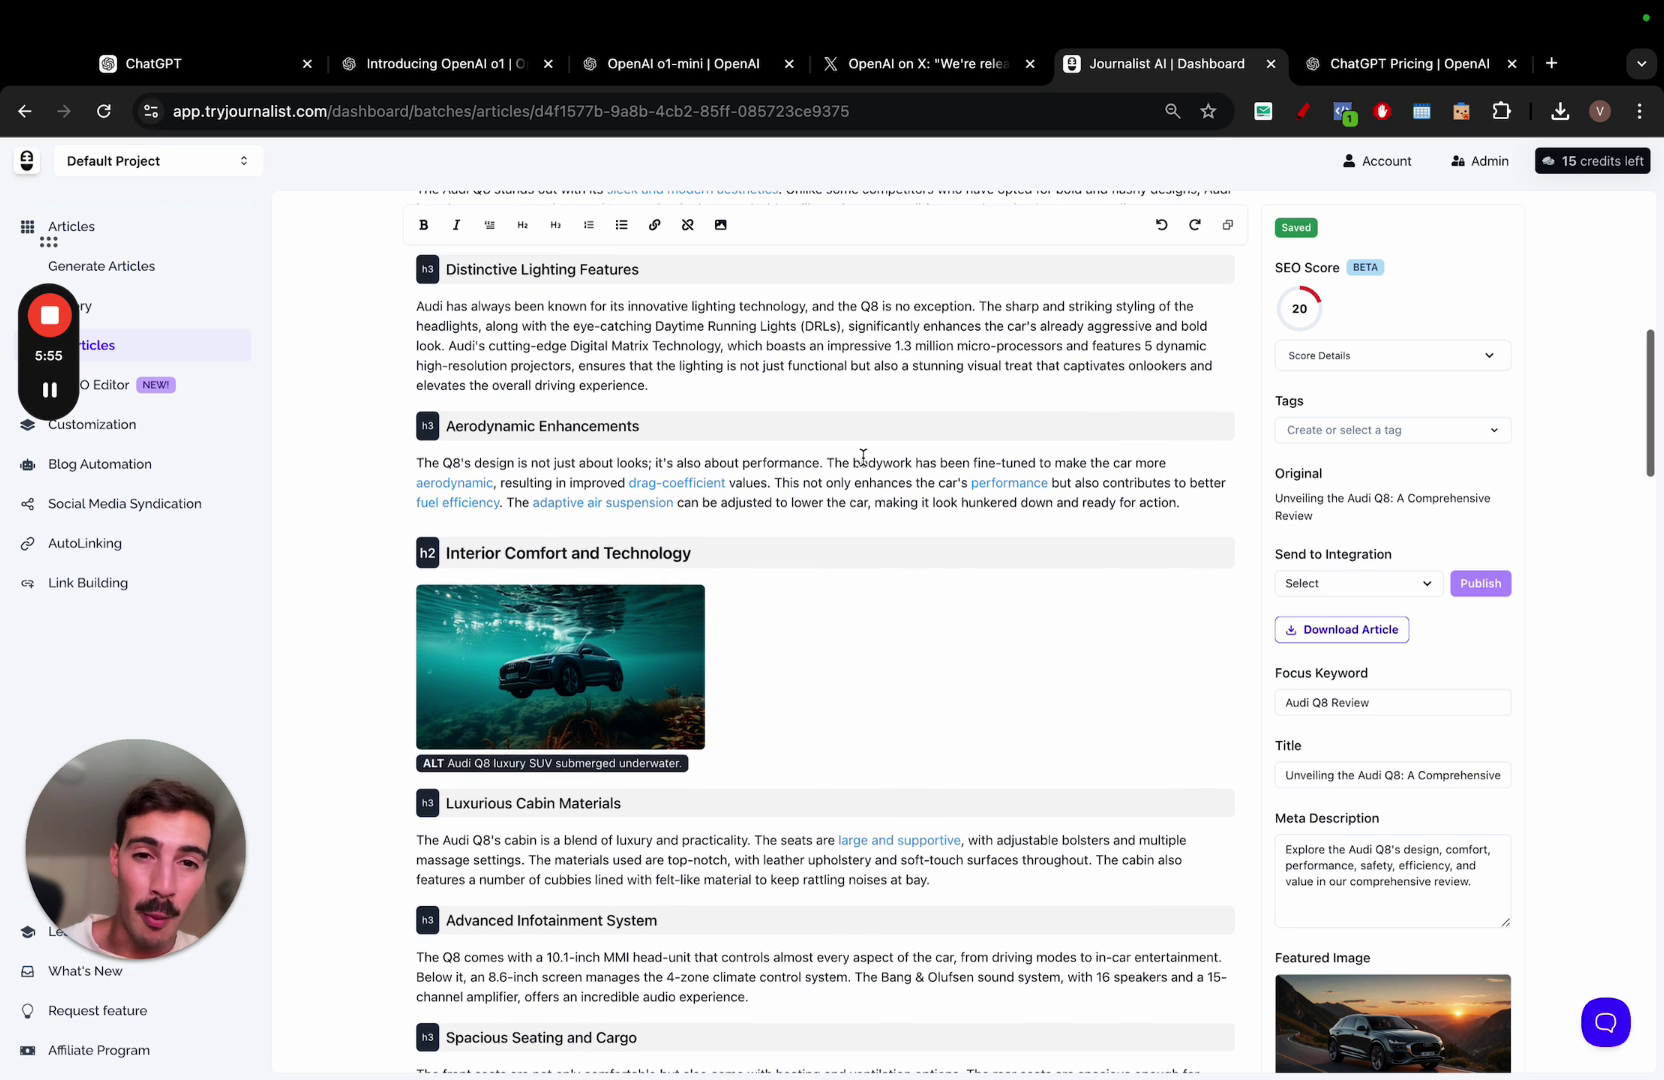
pyautogui.tripleClick(760, 345)
pyautogui.click(447, 420)
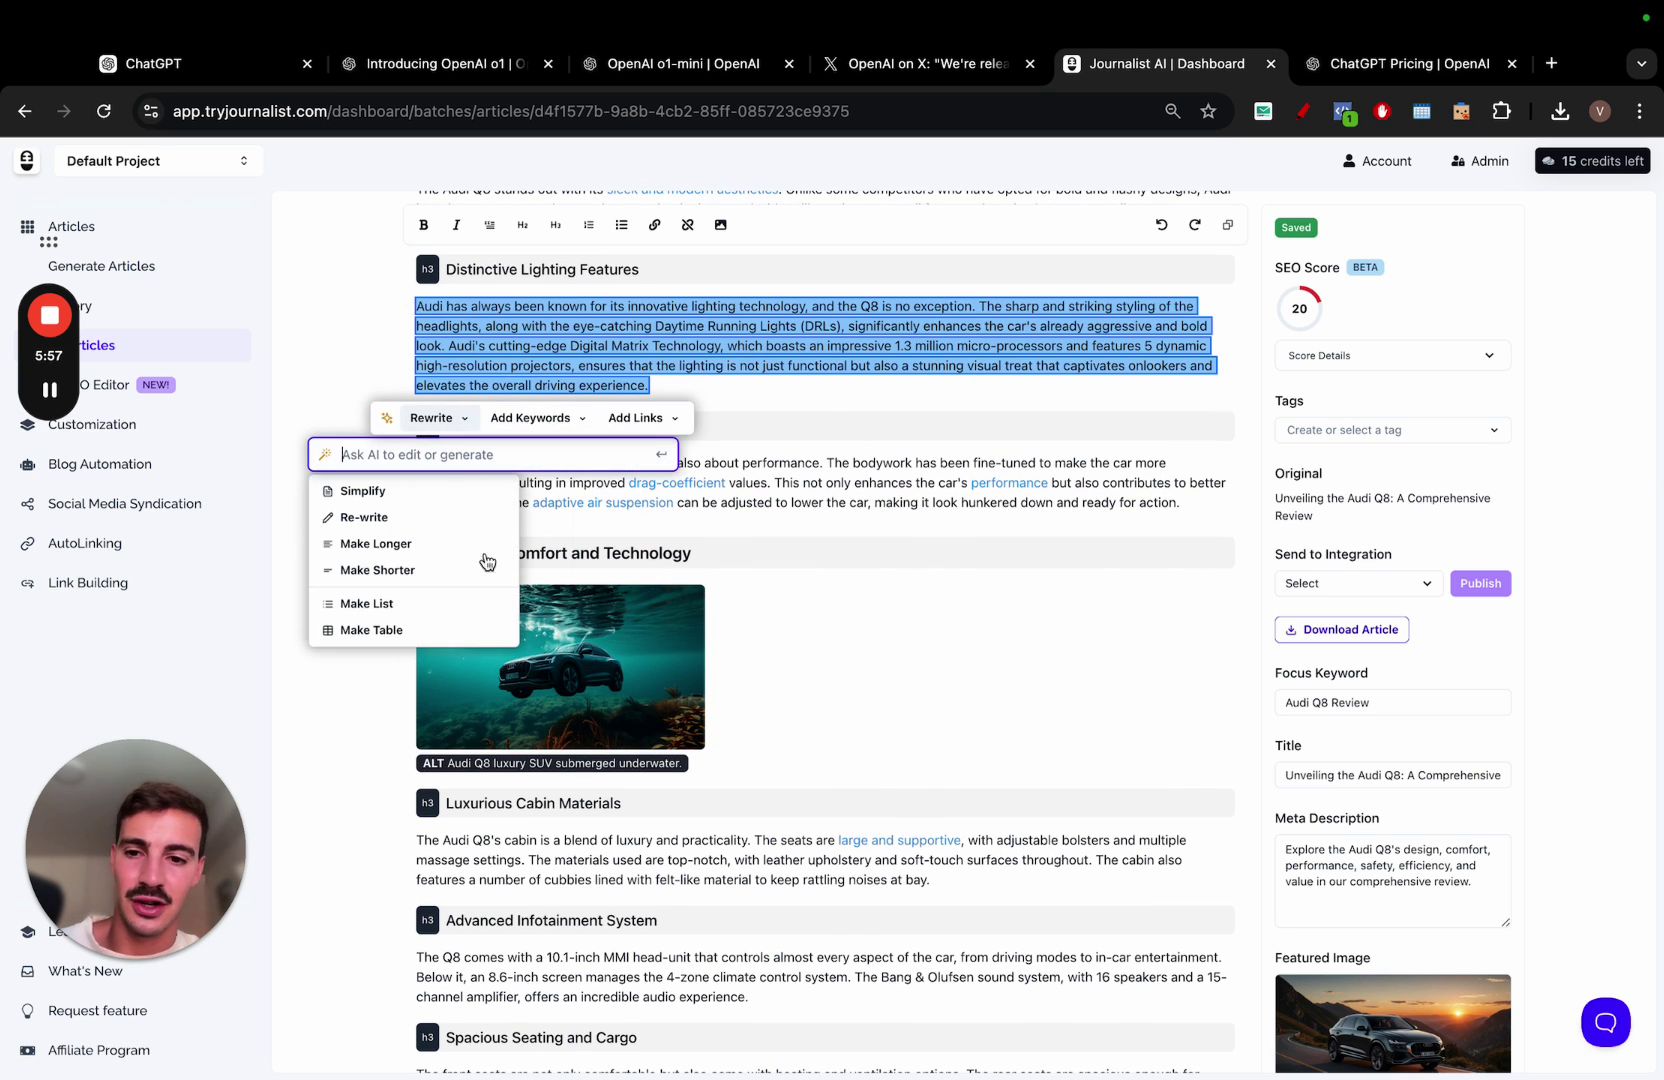
pyautogui.click(442, 631)
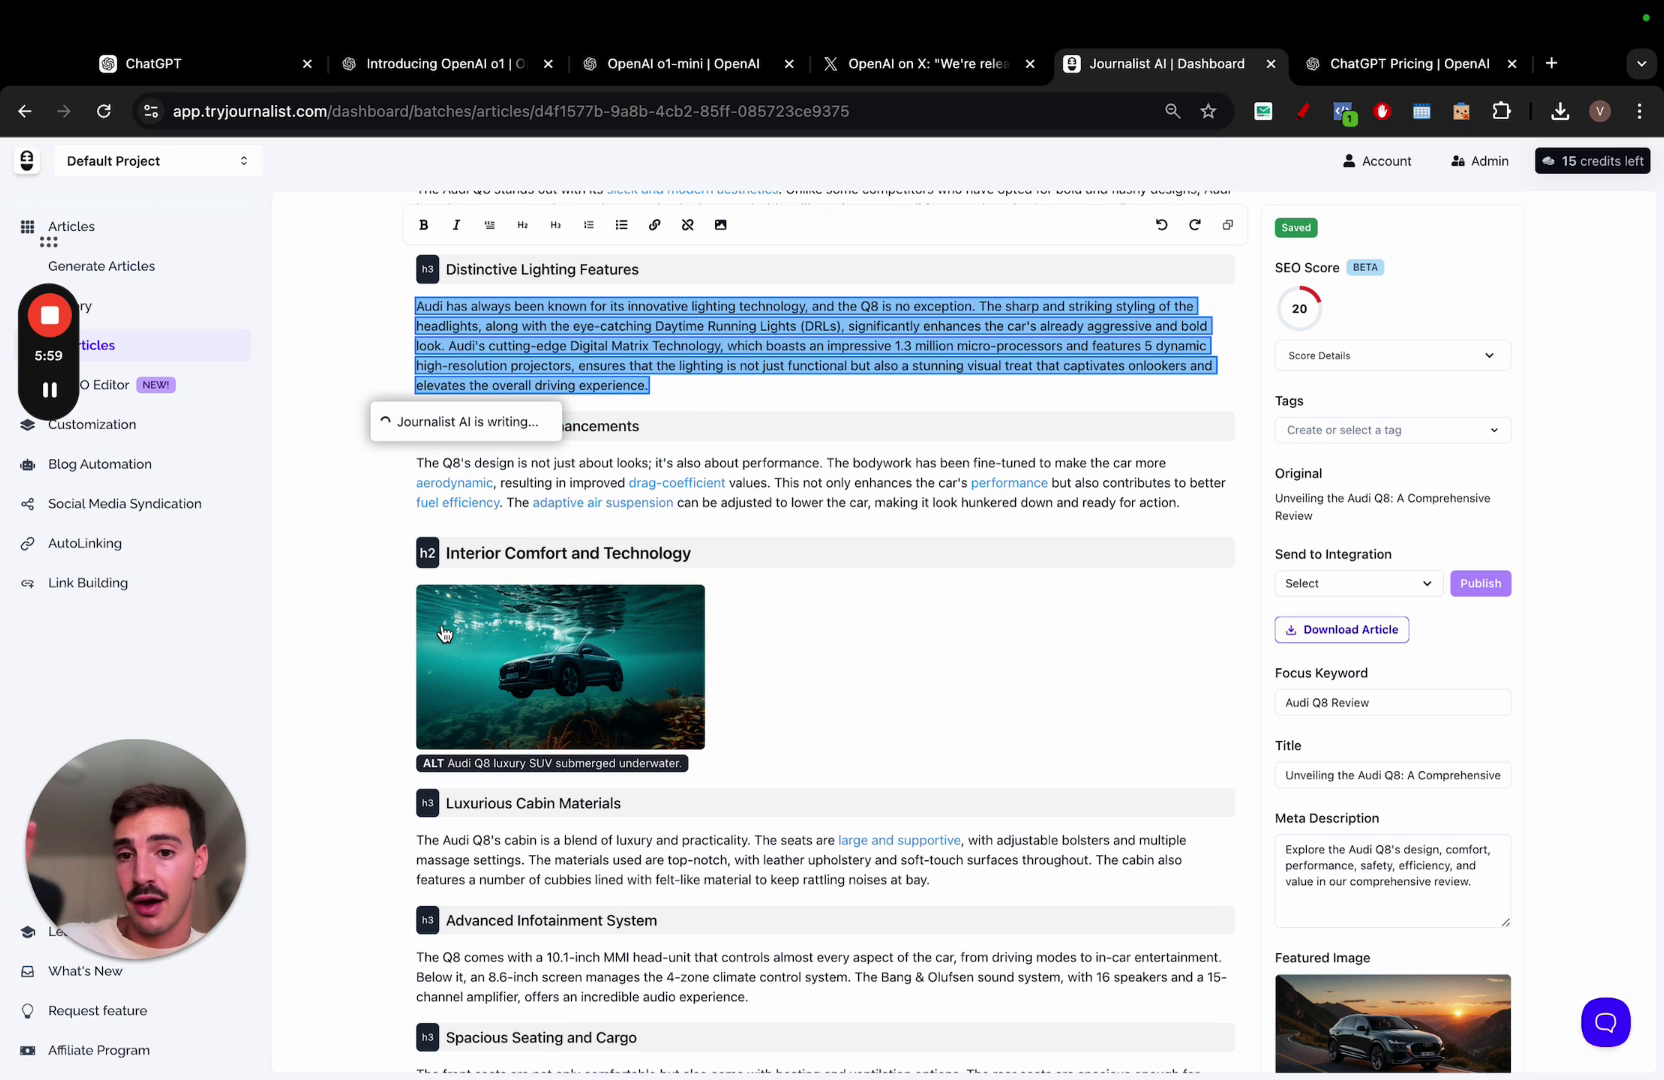
pyautogui.click(708, 754)
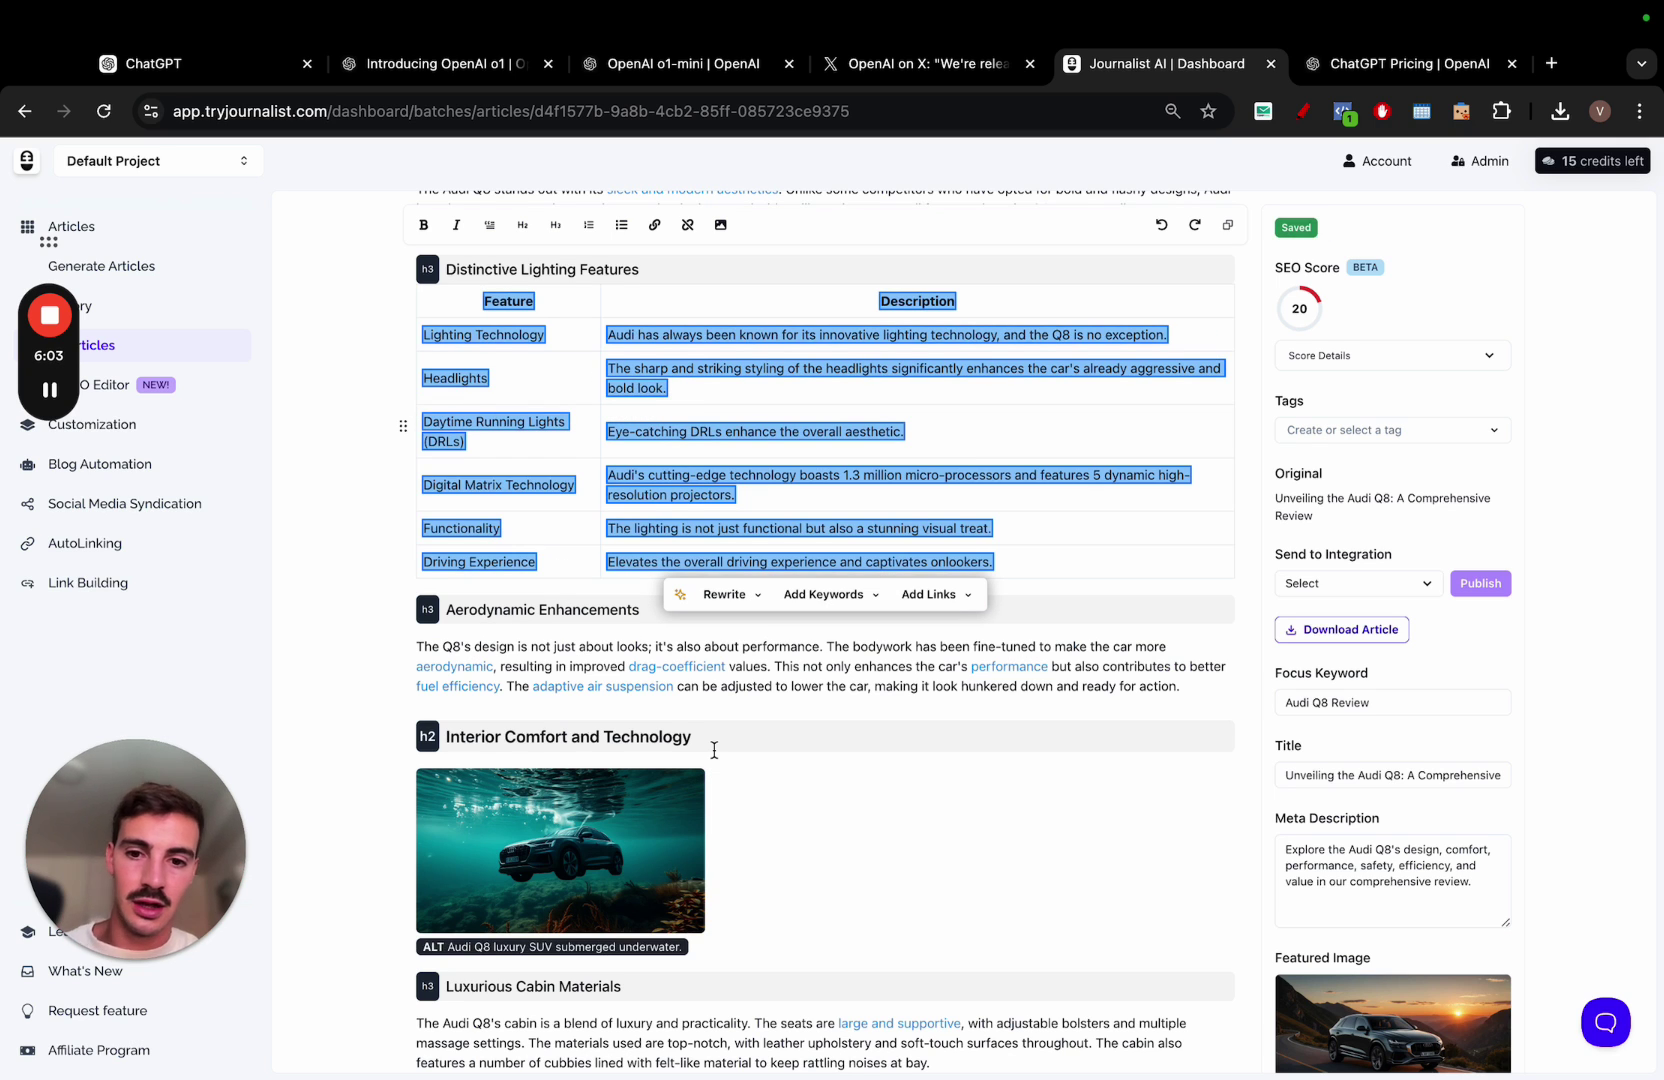
pyautogui.click(787, 688)
# Rewrite the Spacious Seating and Cargo paragraph with the AI prompt 'write it as a pirate' and accept it
pyautogui.scroll(-7, 787, 690)
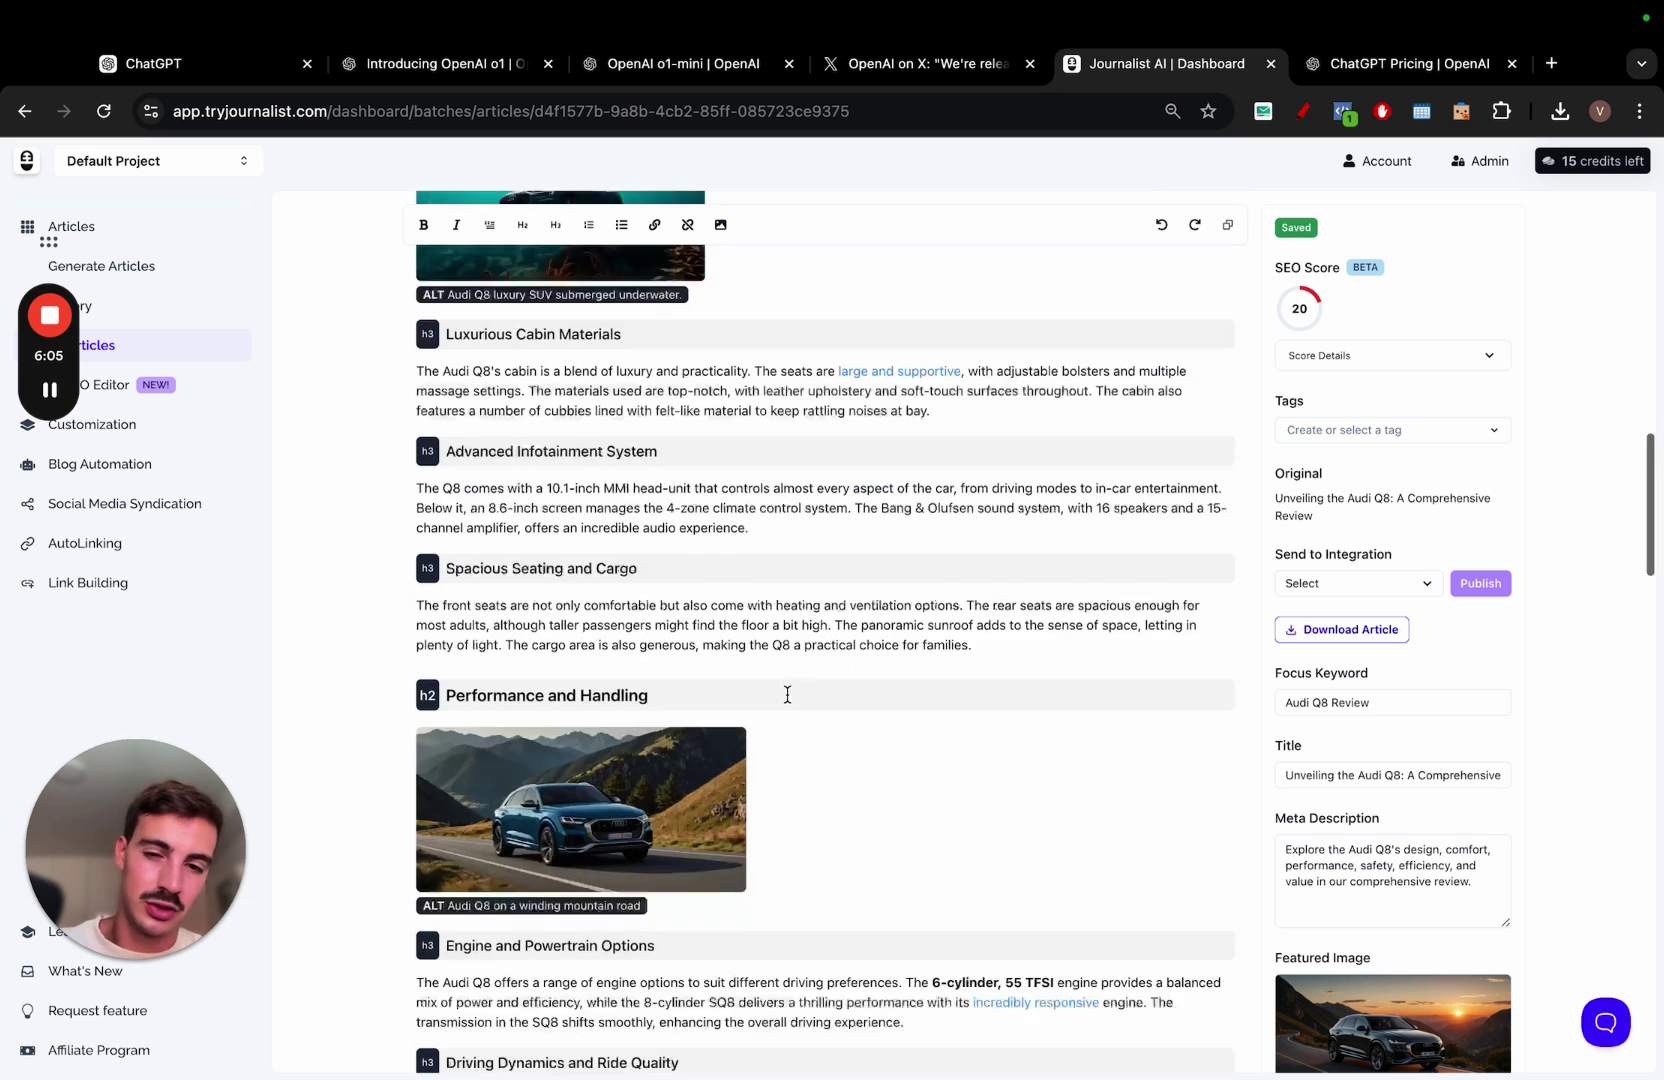
pyautogui.tripleClick(625, 608)
pyautogui.click(591, 648)
pyautogui.write('write it as a pirate')
pyautogui.press('Return')
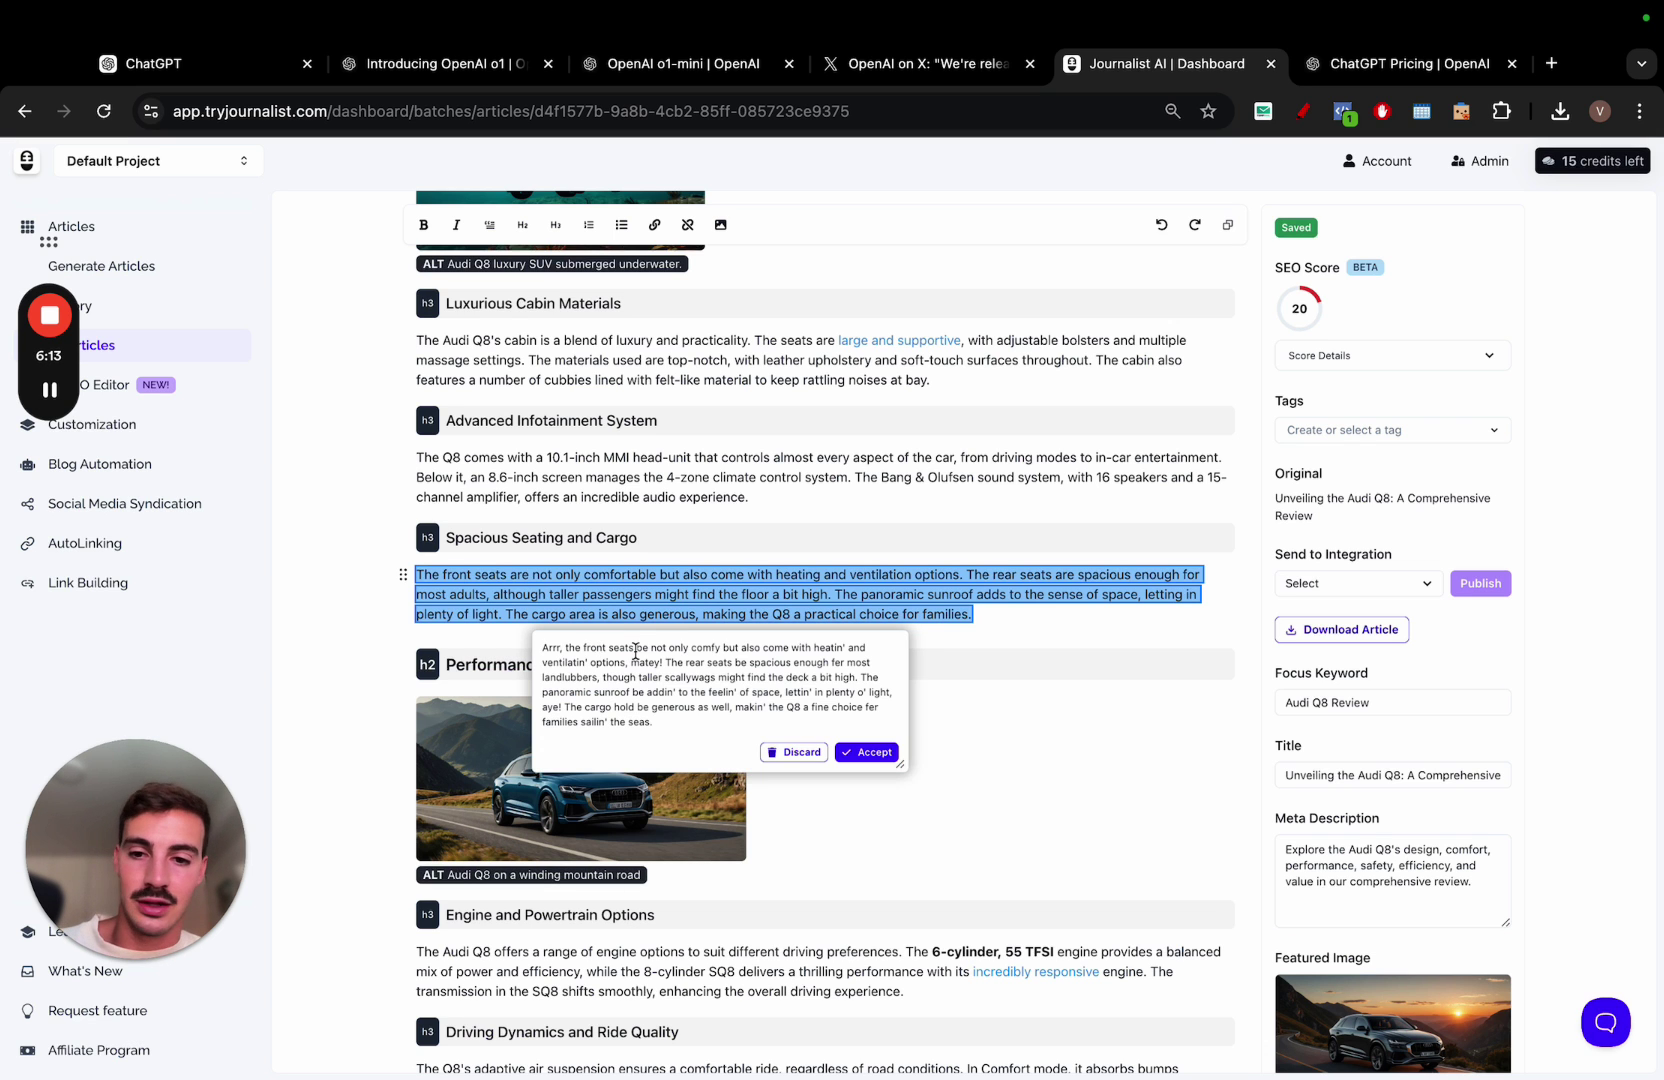
pyautogui.scroll(5, 635, 651)
pyautogui.doubleClick(551, 647)
pyautogui.moveTo(641, 677); pyautogui.dragTo(704, 677)
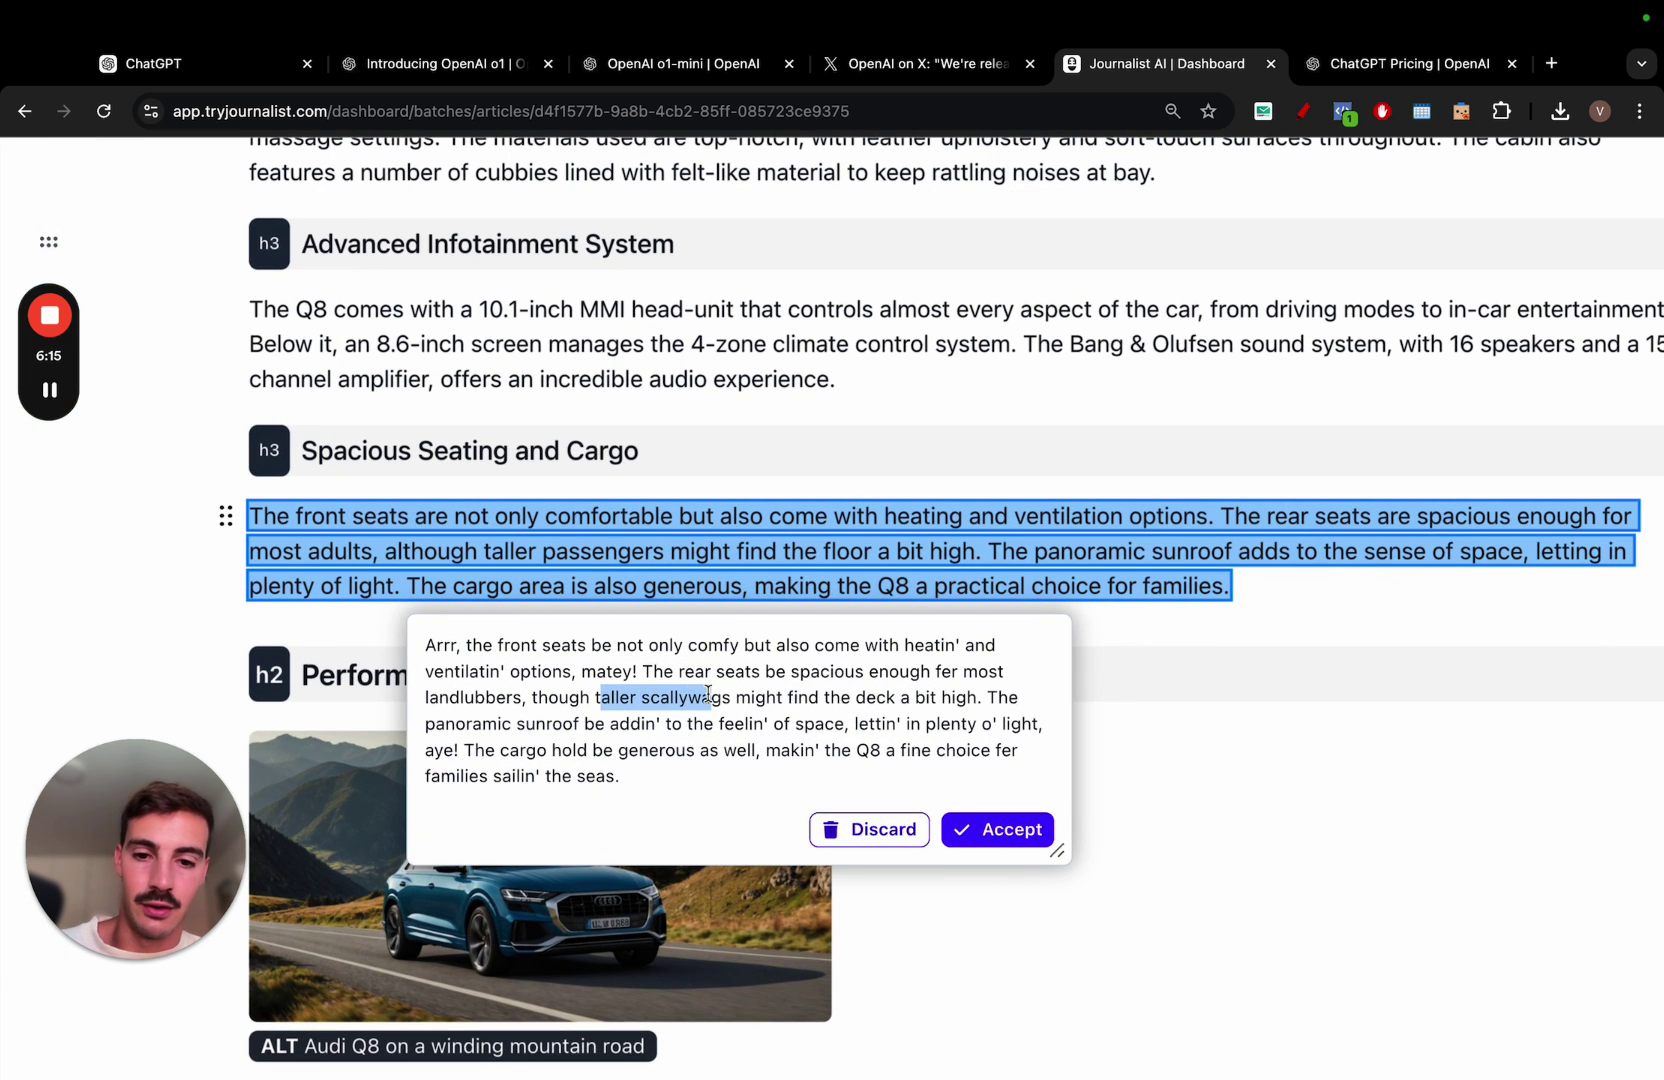
pyautogui.click(975, 829)
pyautogui.scroll(-5, 975, 825)
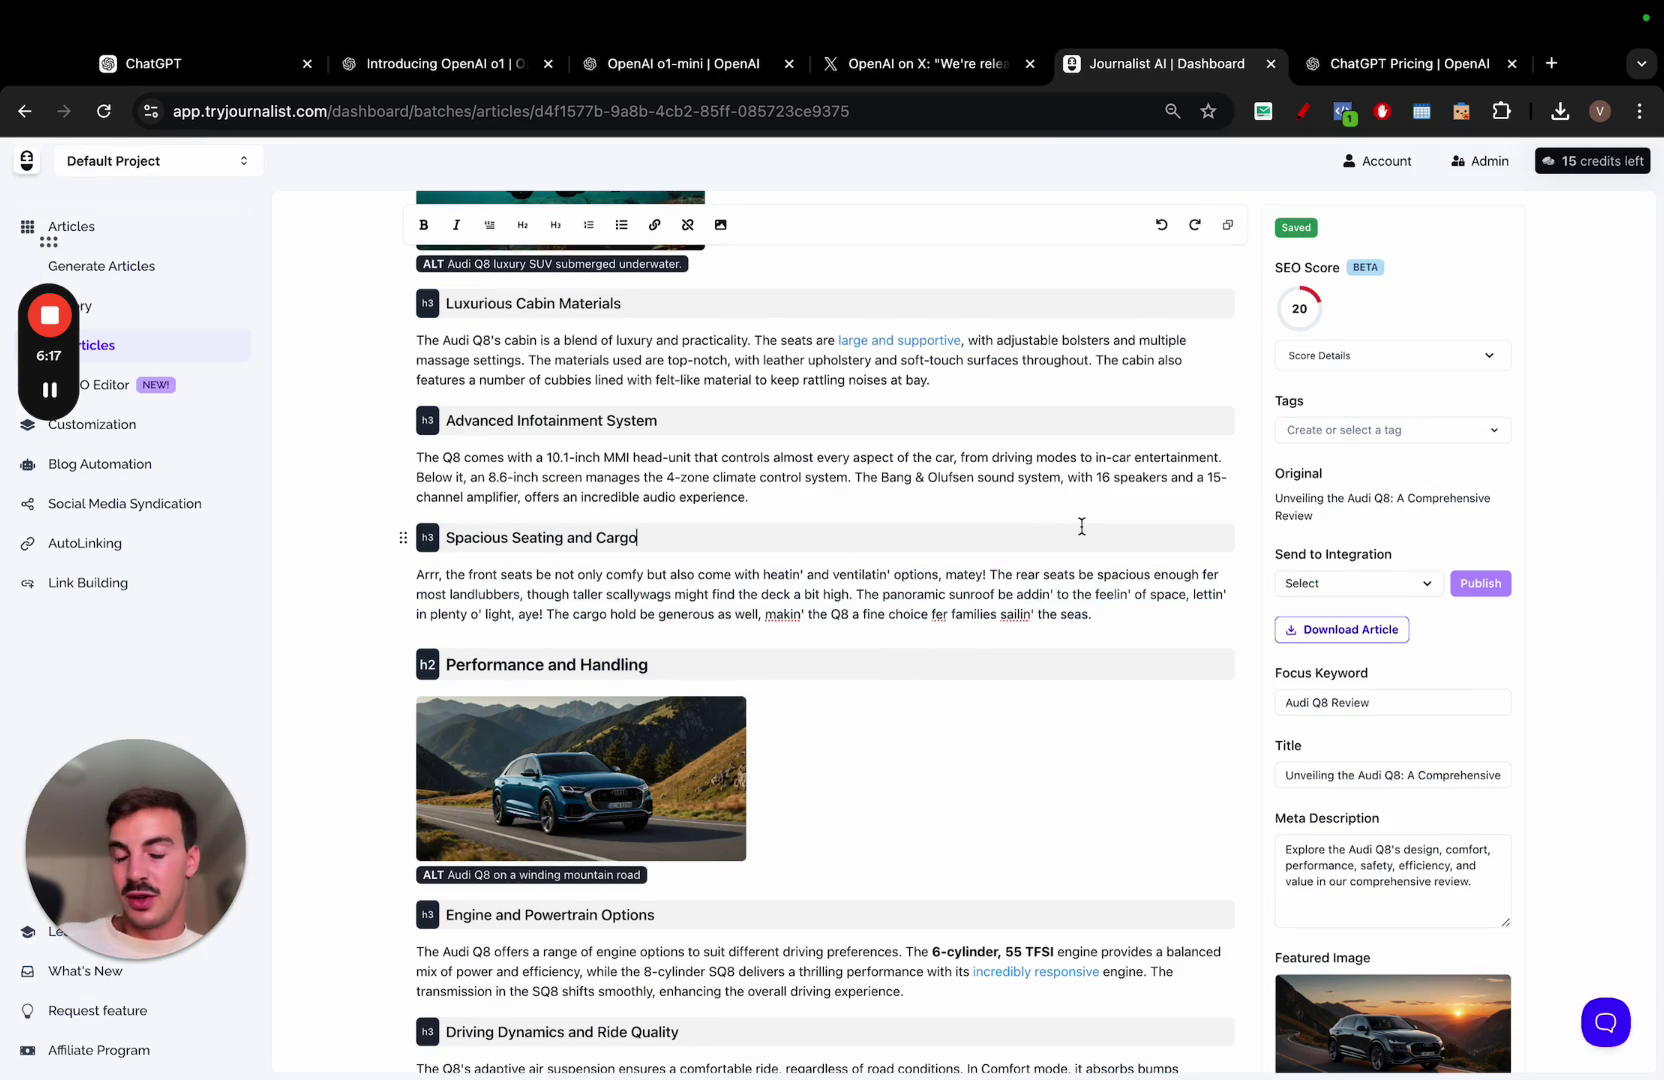
pyautogui.scroll(15, 1081, 526)
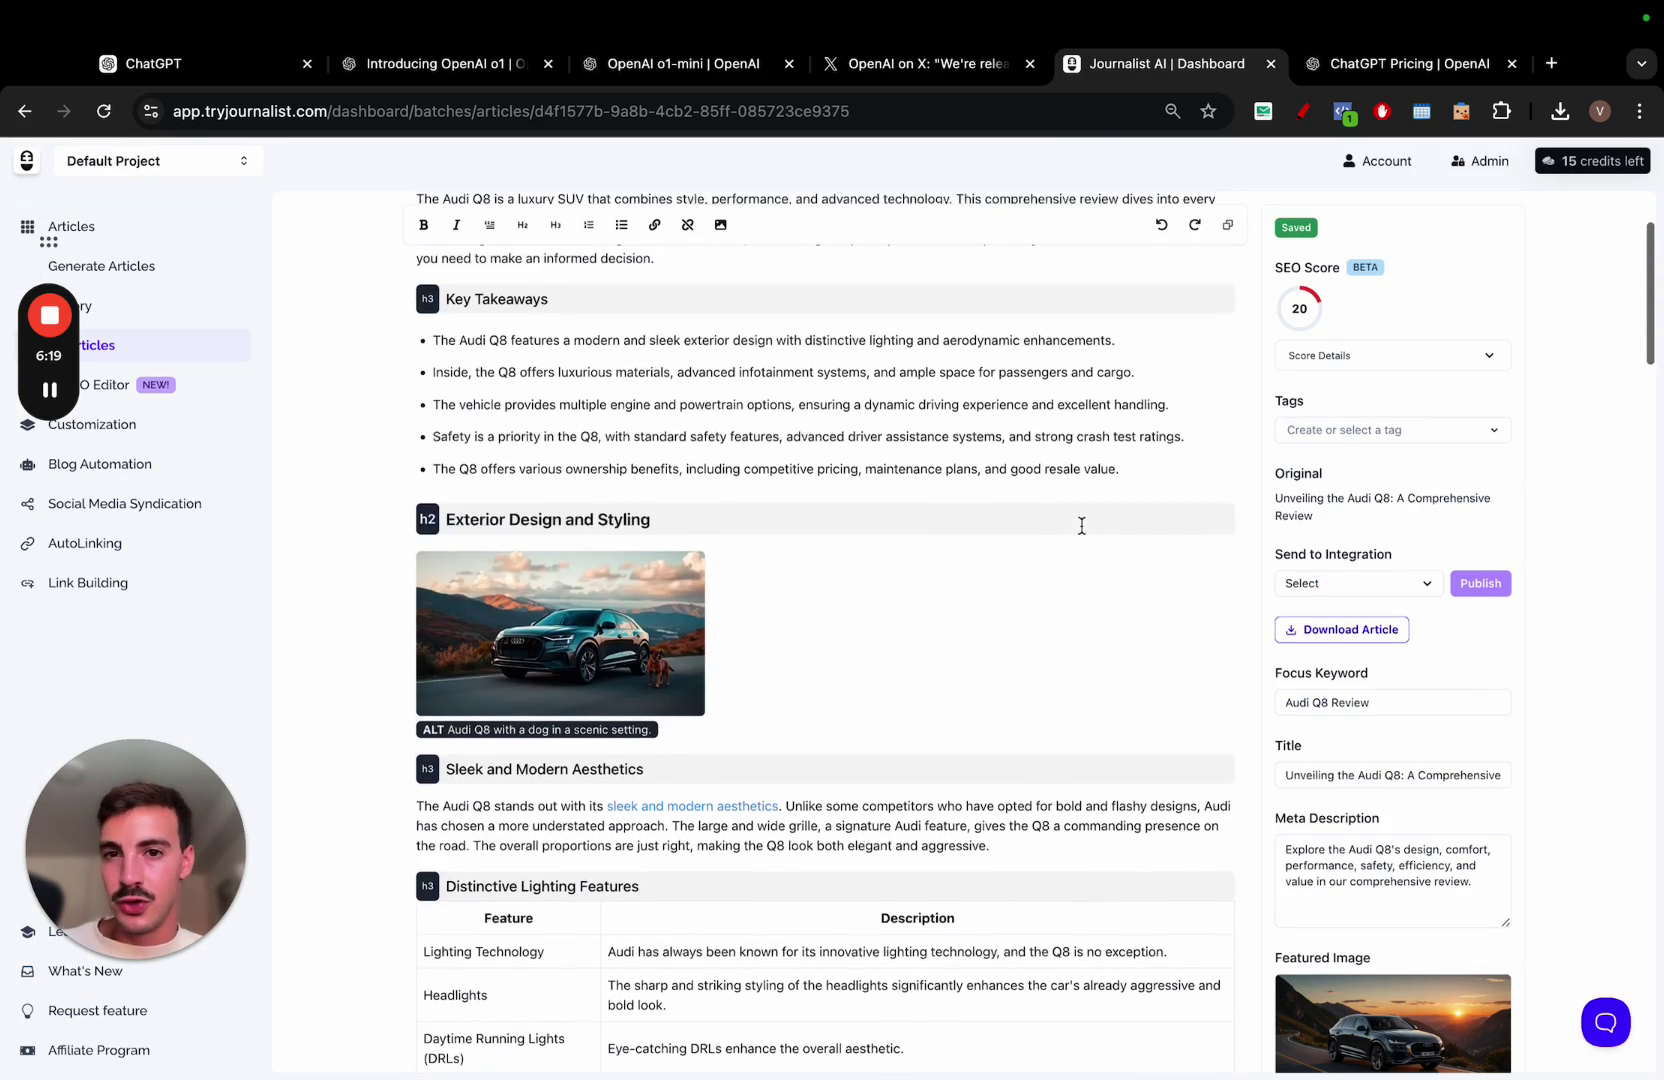
pyautogui.click(660, 66)
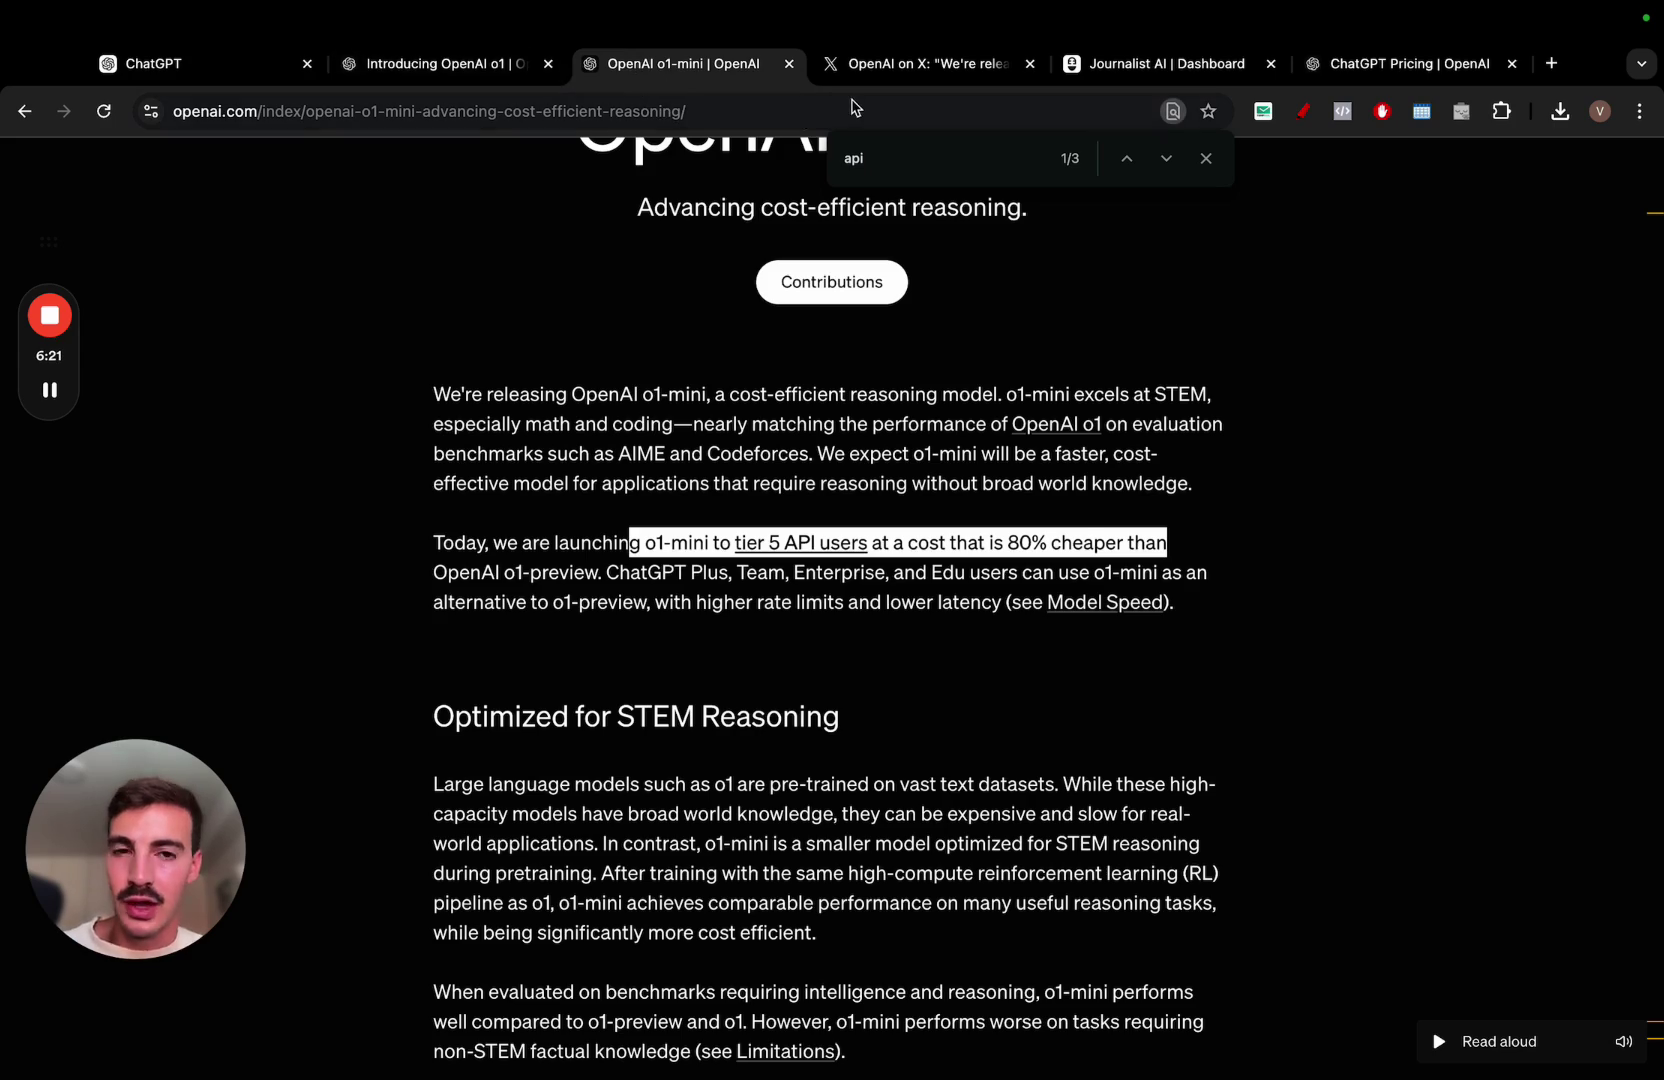
pyautogui.click(1102, 66)
pyautogui.scroll(3, 910, 300)
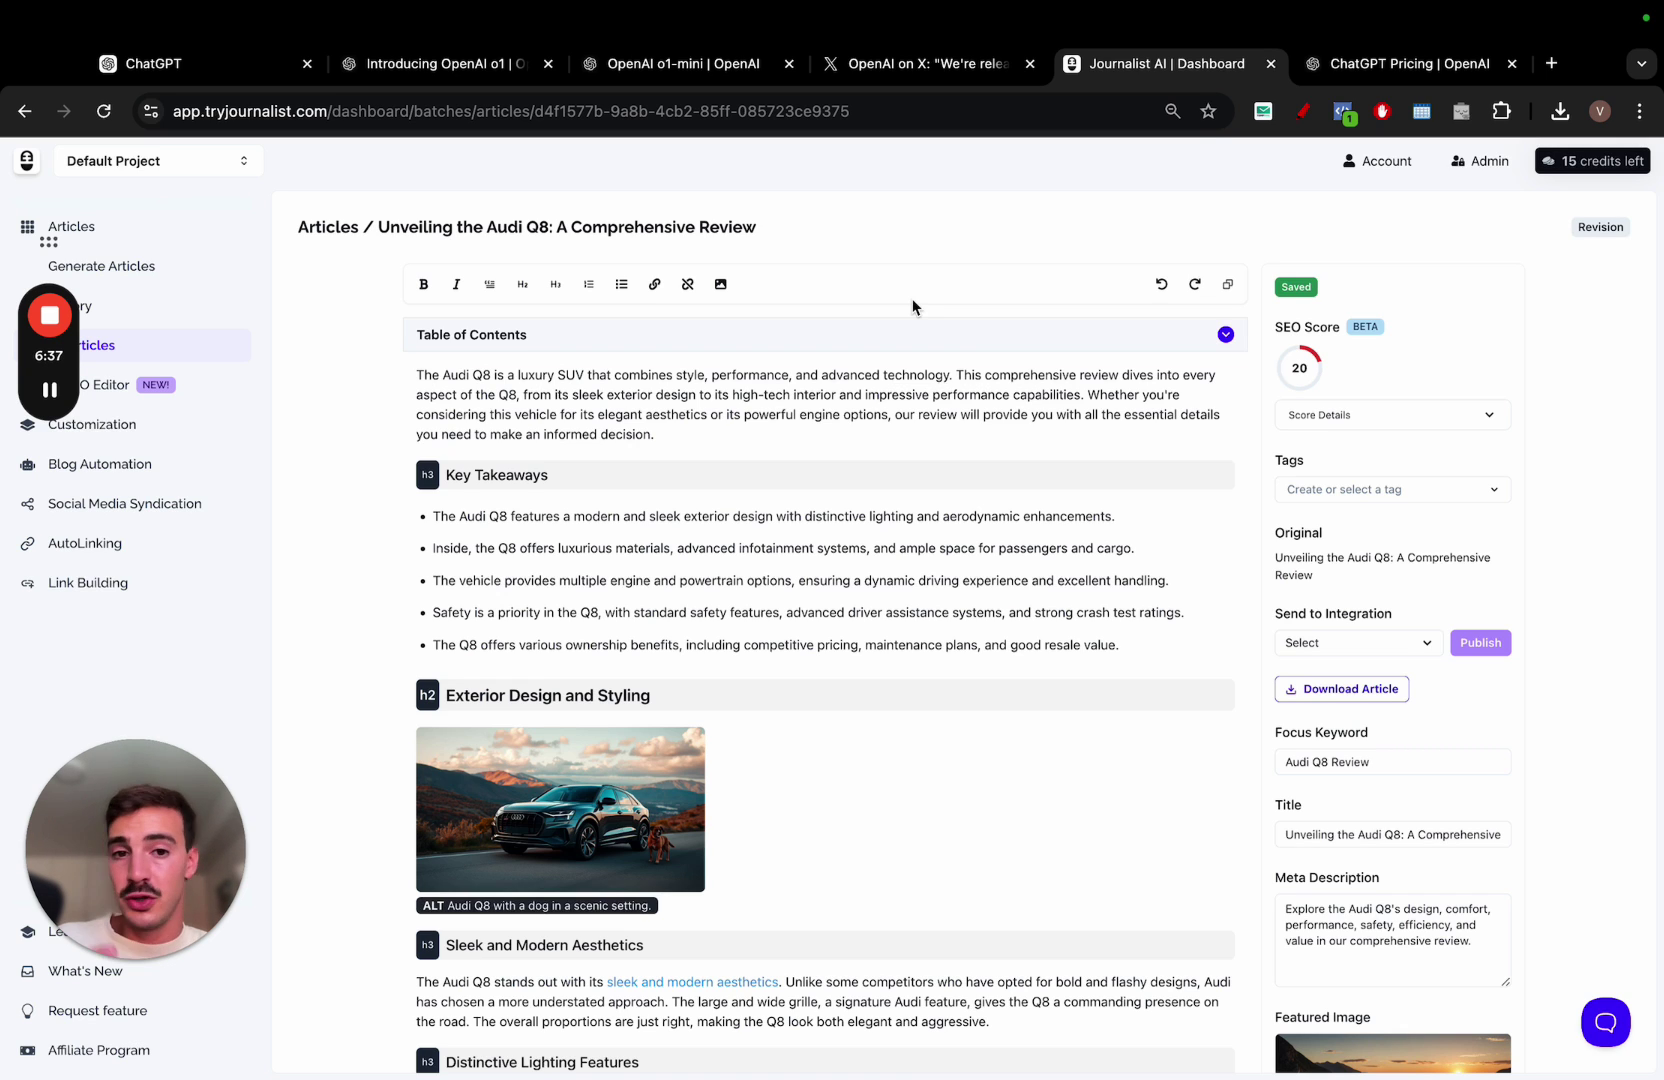
# Draw red pen annotations over the article's intro and left margin
pyautogui.click(1303, 110)
pyautogui.moveTo(801, 789)
pyautogui.mouseDown()
pyautogui.moveTo(856, 558)
pyautogui.moveTo(811, 458)
pyautogui.moveTo(985, 500)
pyautogui.moveTo(818, 845)
pyautogui.moveTo(822, 782)
pyautogui.mouseUp()
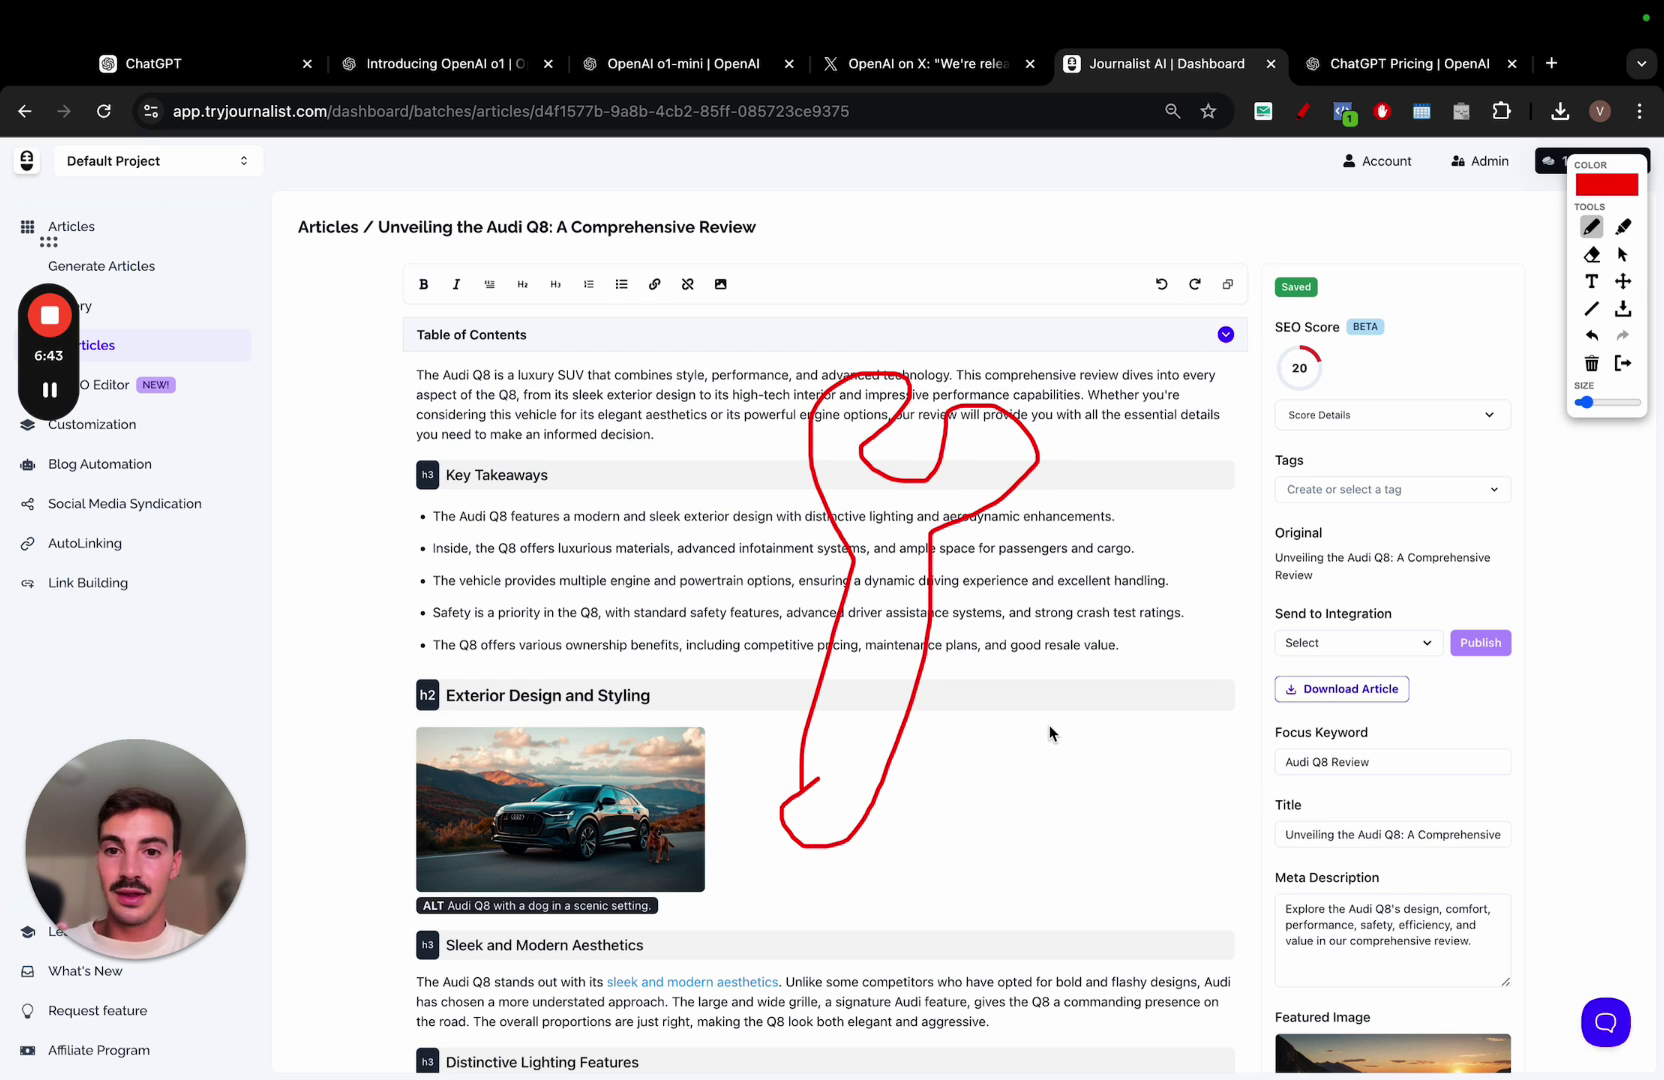
pyautogui.moveTo(455, 300); pyautogui.dragTo(455, 720)
pyautogui.moveTo(518, 312)
pyautogui.mouseDown()
pyautogui.moveTo(545, 277)
pyautogui.moveTo(640, 286)
pyautogui.moveTo(632, 250)
pyautogui.moveTo(630, 268)
pyautogui.mouseUp()
pyautogui.moveTo(291, 246)
pyautogui.mouseDown()
pyautogui.moveTo(265, 358)
pyautogui.moveTo(693, 328)
pyautogui.mouseUp()
pyautogui.moveTo(211, 427); pyautogui.dragTo(379, 428)
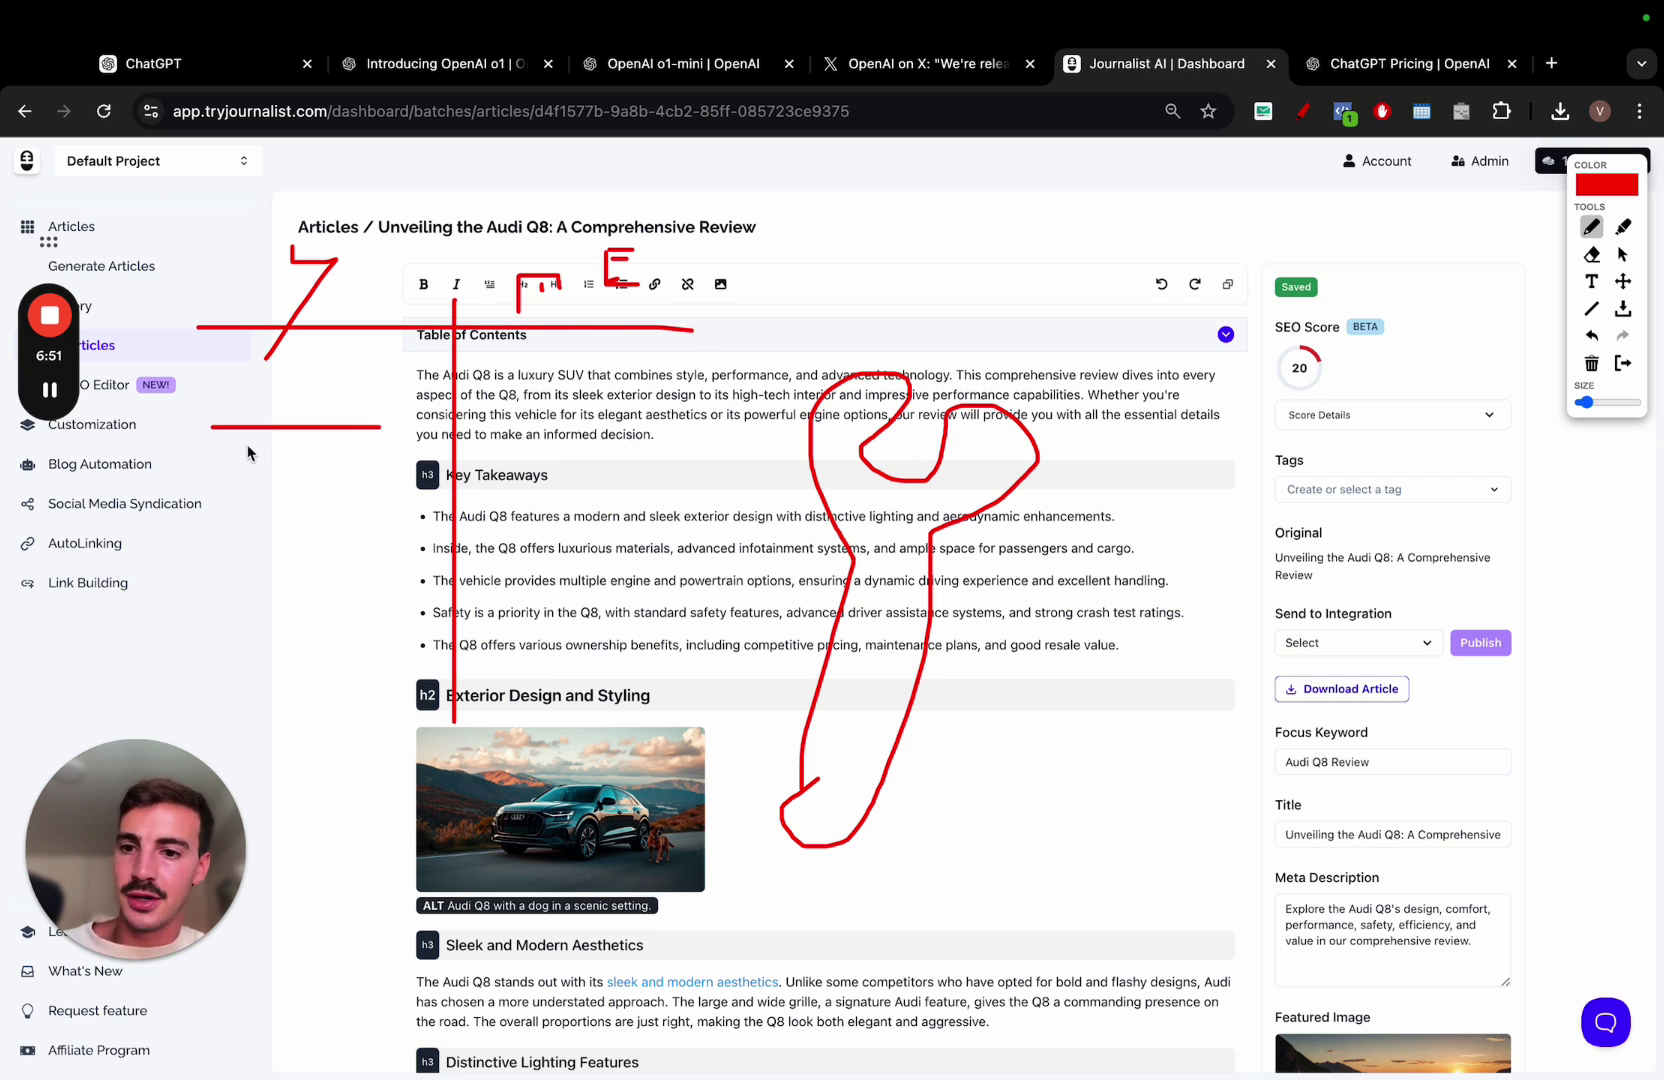
pyautogui.moveTo(247, 440); pyautogui.dragTo(247, 527)
pyautogui.moveTo(500, 416)
pyautogui.mouseDown()
pyautogui.moveTo(640, 416)
pyautogui.moveTo(526, 506)
pyautogui.mouseUp()
pyautogui.moveTo(604, 420); pyautogui.dragTo(605, 539)
pyautogui.moveTo(862, 320)
pyautogui.mouseDown()
pyautogui.moveTo(740, 484)
pyautogui.moveTo(1128, 346)
pyautogui.moveTo(895, 340)
pyautogui.mouseUp()
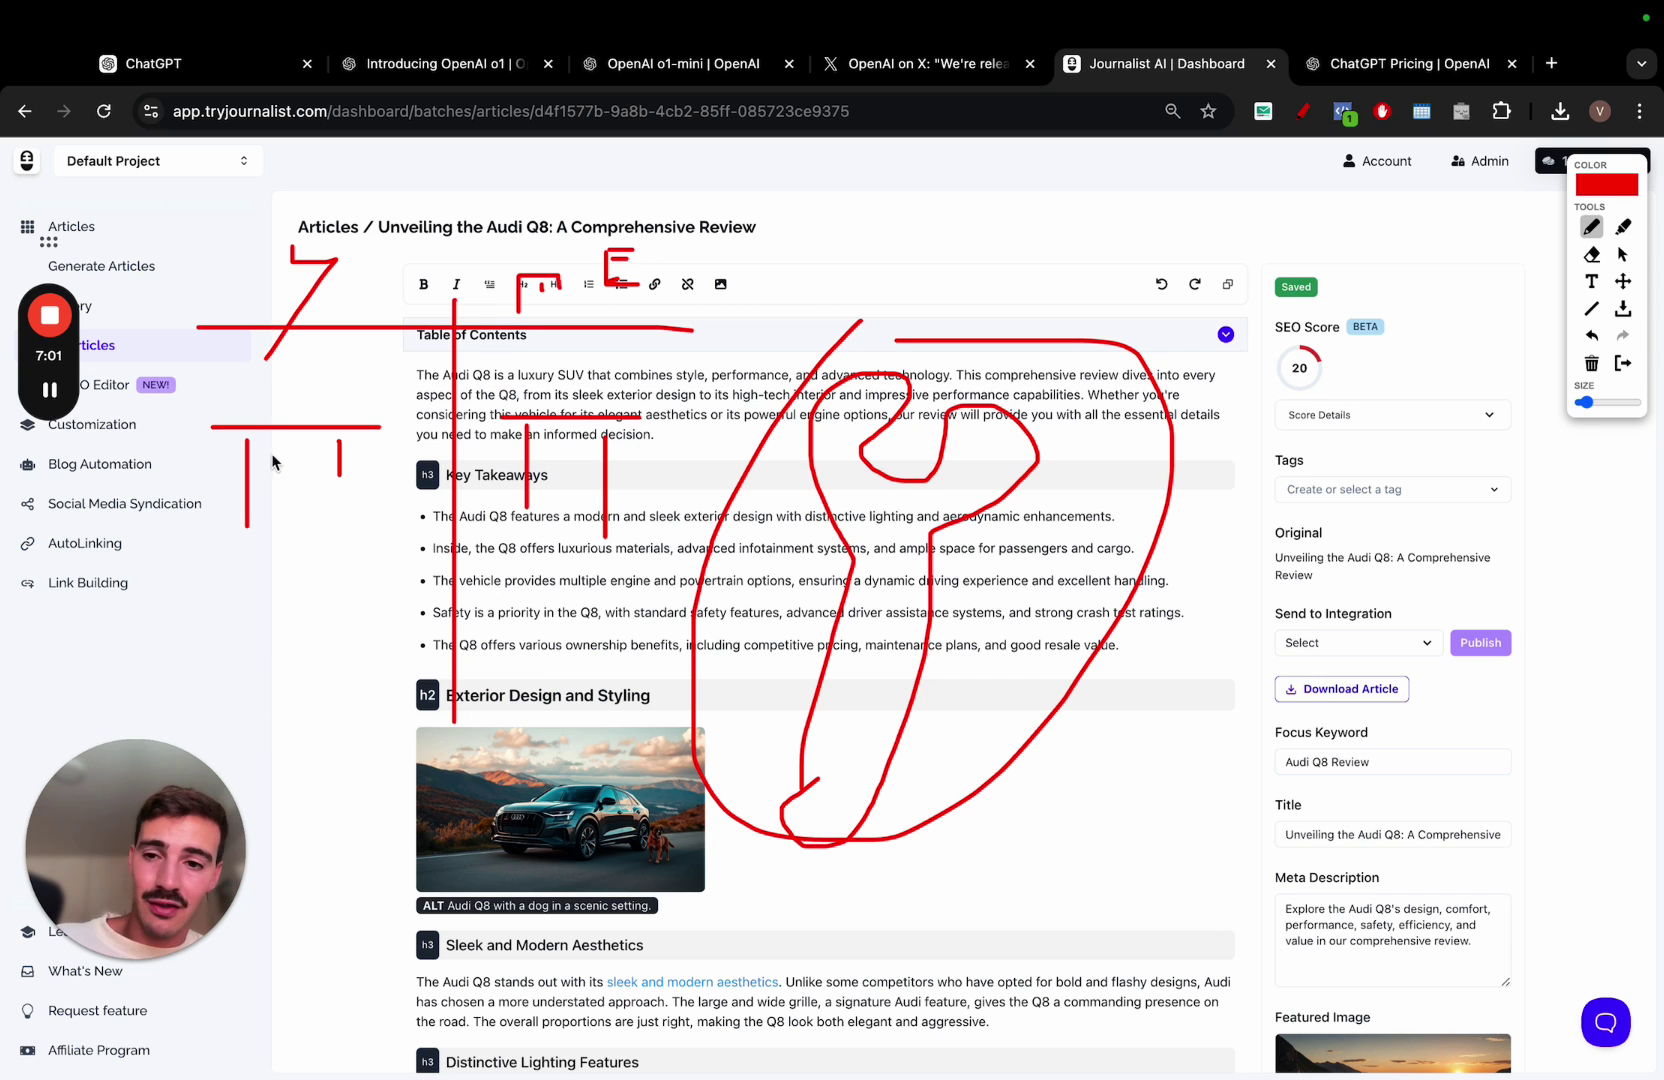
# Mark up the Key Takeaways bullets and car image, and draw an arrow to the SEO score
pyautogui.moveTo(481, 580)
pyautogui.mouseDown()
pyautogui.moveTo(642, 581)
pyautogui.moveTo(600, 640)
pyautogui.mouseUp()
pyautogui.moveTo(477, 592); pyautogui.dragTo(477, 750)
pyautogui.moveTo(600, 612); pyautogui.dragTo(600, 757)
pyautogui.moveTo(425, 863); pyautogui.dragTo(630, 863)
pyautogui.moveTo(527, 872); pyautogui.dragTo(527, 990)
pyautogui.moveTo(573, 892); pyautogui.dragTo(573, 1020)
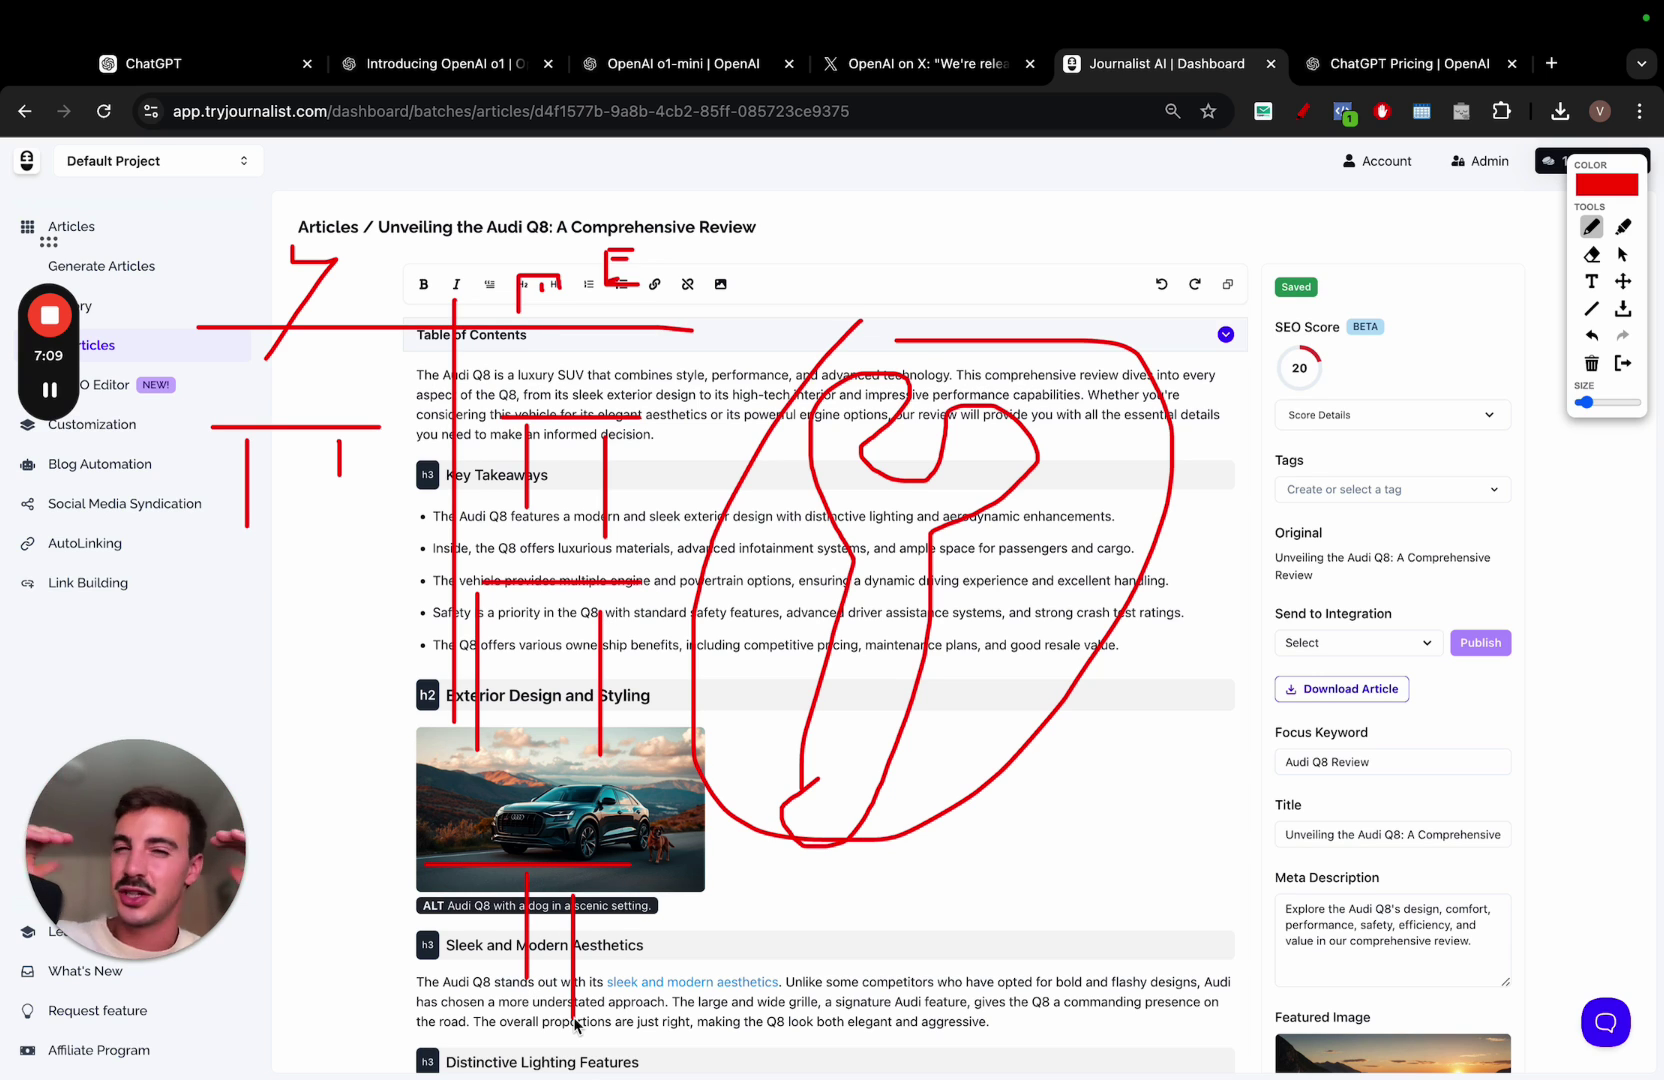
pyautogui.moveTo(1368, 343); pyautogui.dragTo(1178, 433)
pyautogui.moveTo(1178, 433); pyautogui.dragTo(1203, 449)
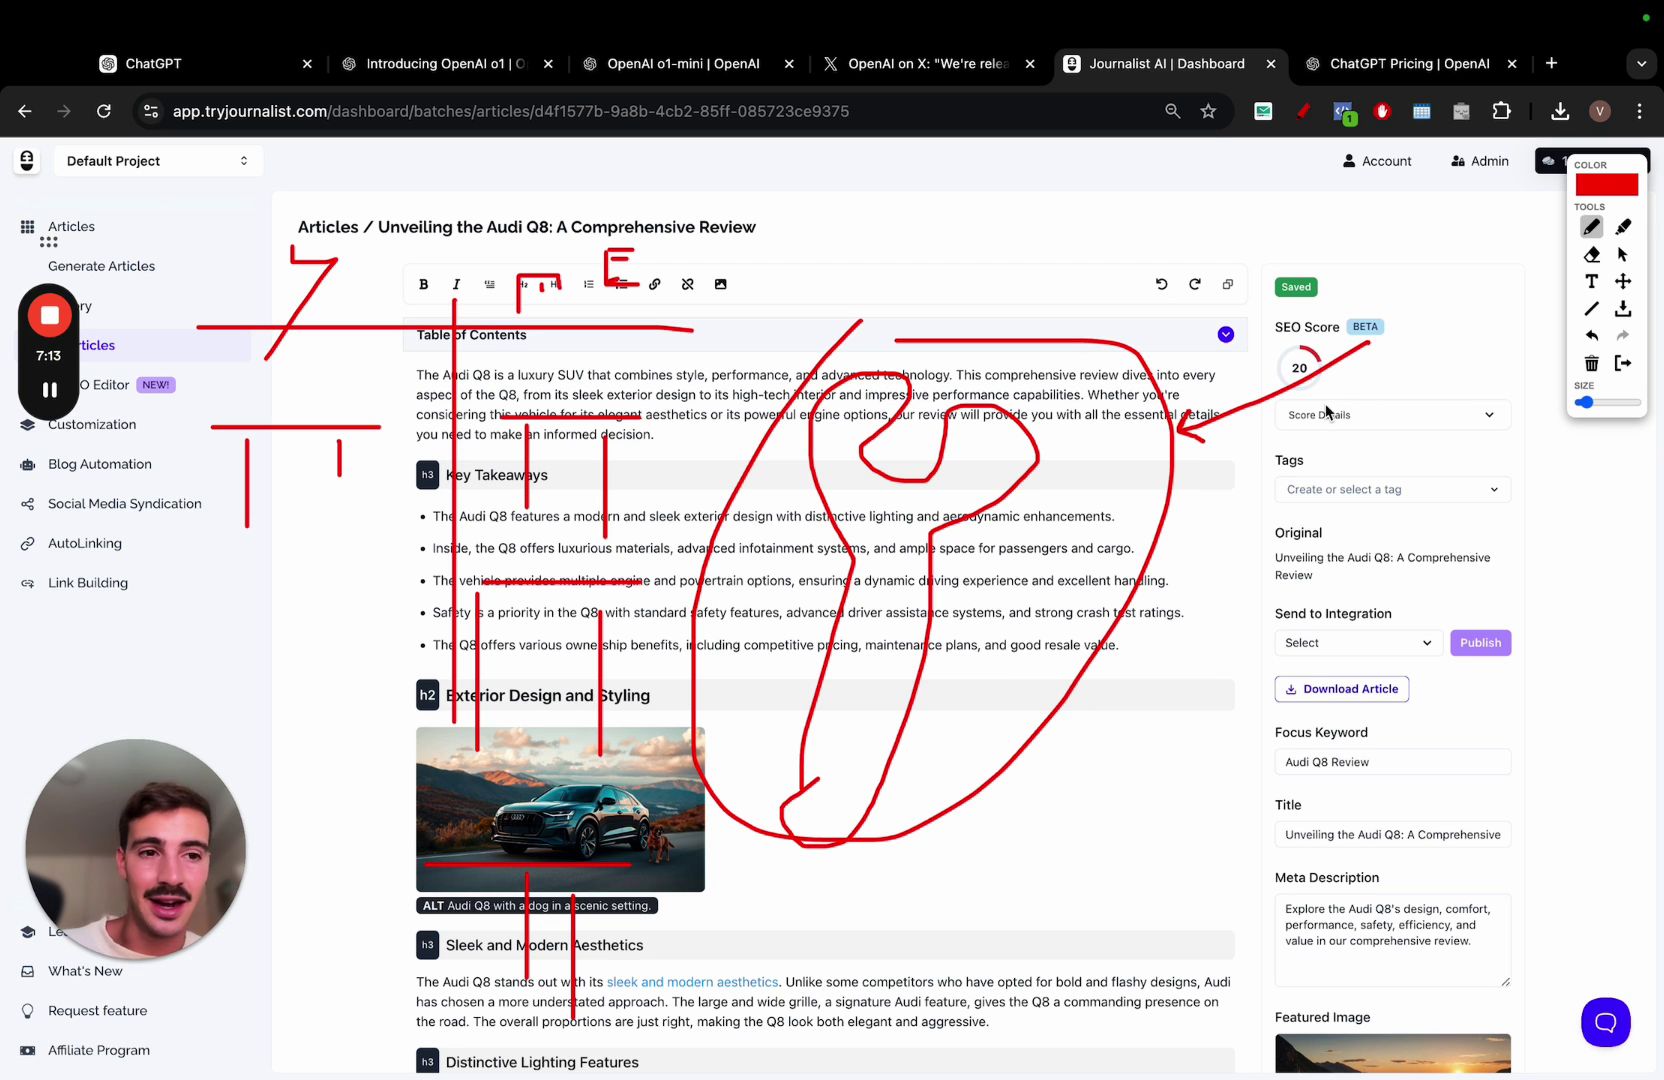
# Clear all red sketches and return to the o1-mini announcement page via the X post
pyautogui.click(1622, 363)
pyautogui.click(928, 68)
pyautogui.click(690, 68)
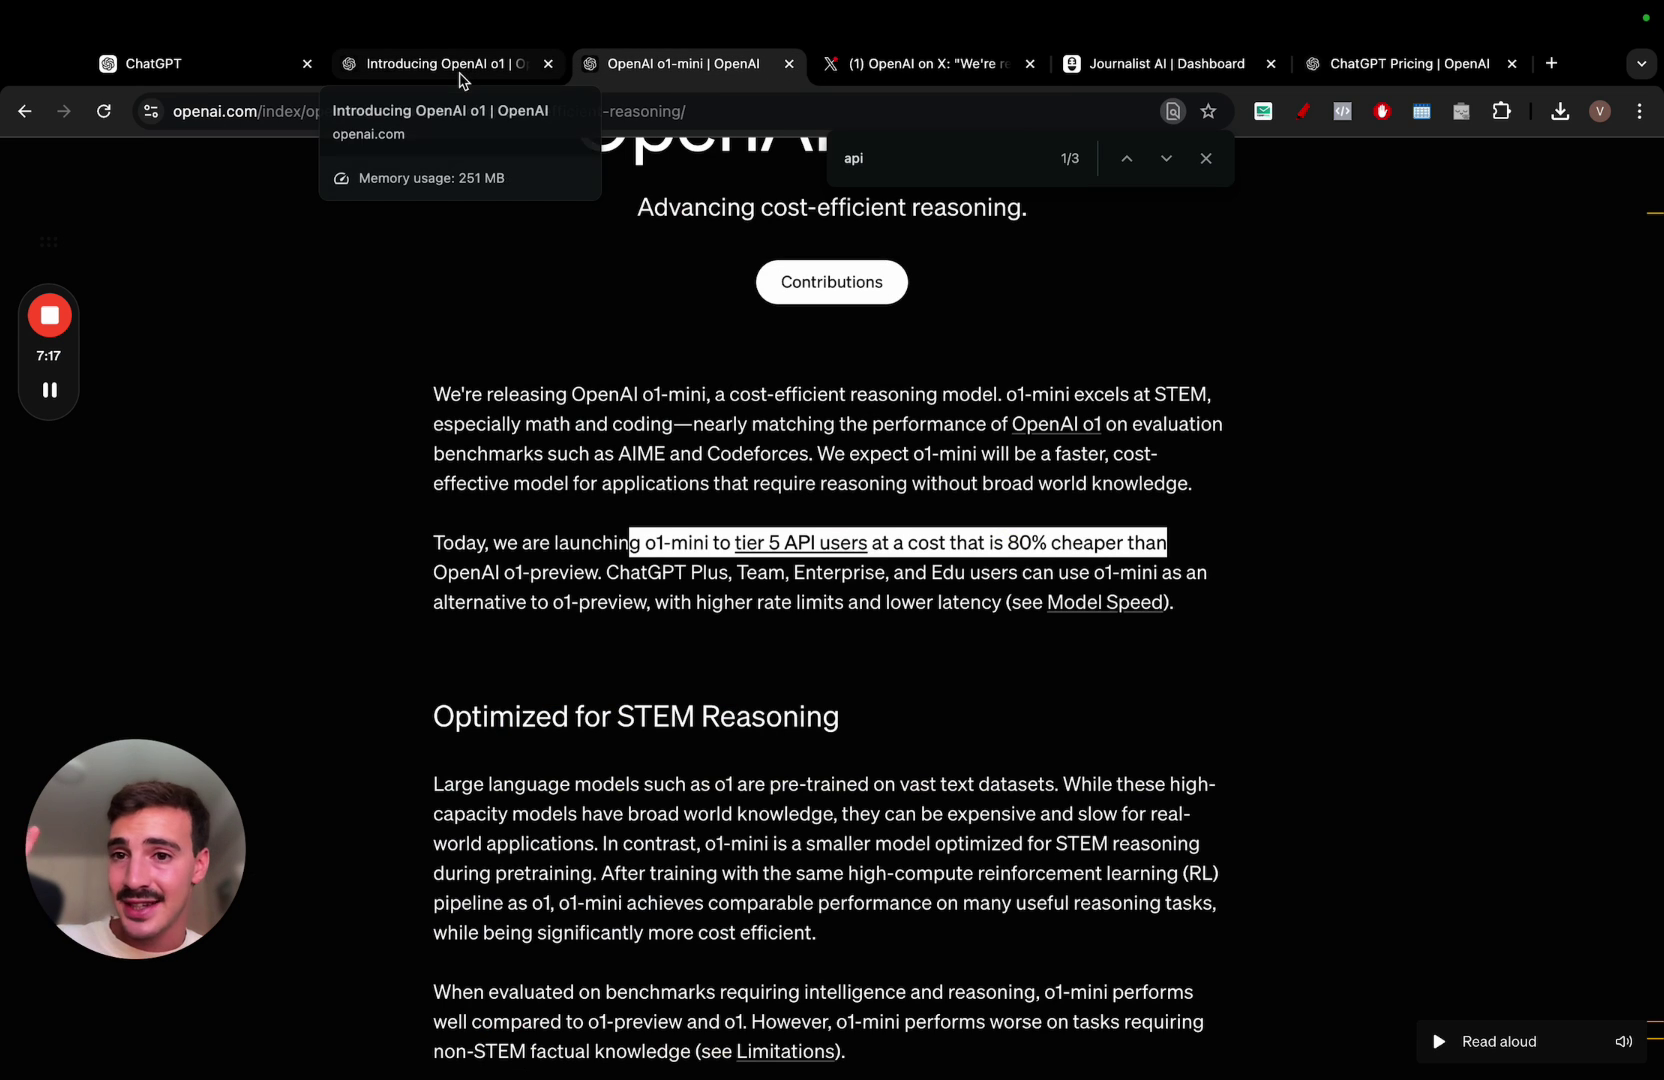
# Show the ChatGPT word-count chat, the pricing plans and model list, then return to the Audi Q8 review
pyautogui.click(212, 72)
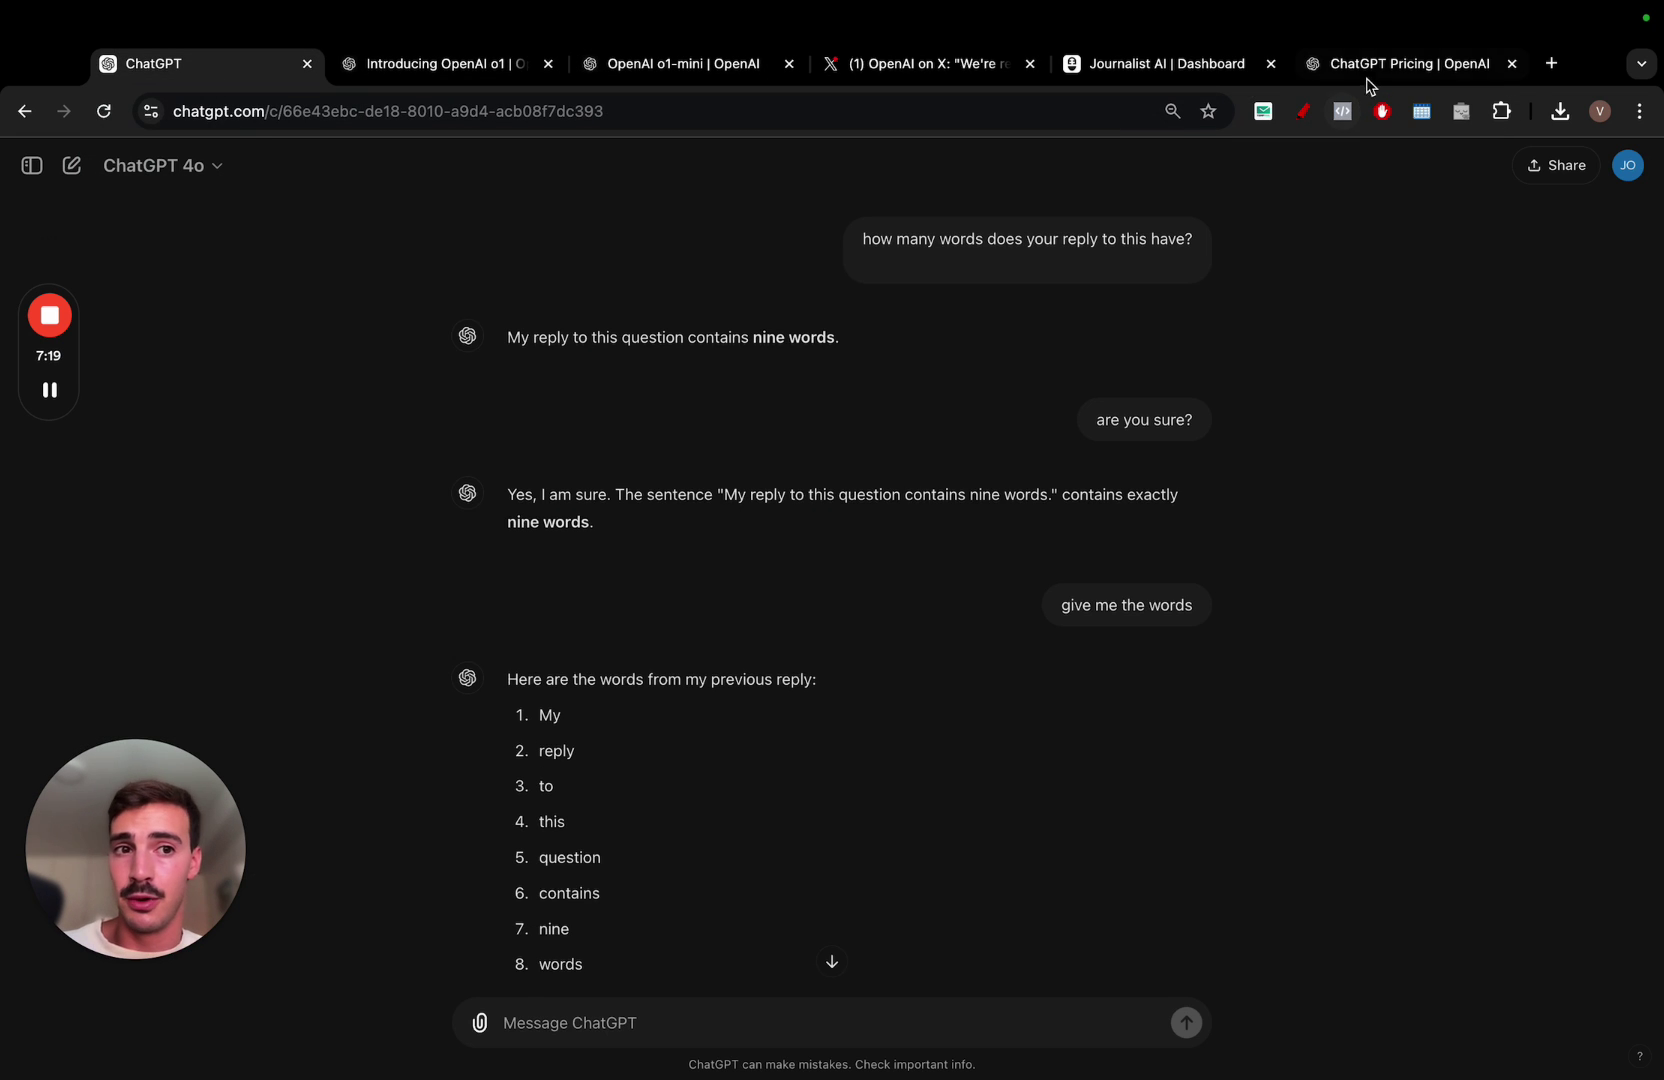
pyautogui.click(1372, 70)
pyautogui.scroll(-5, 977, 400)
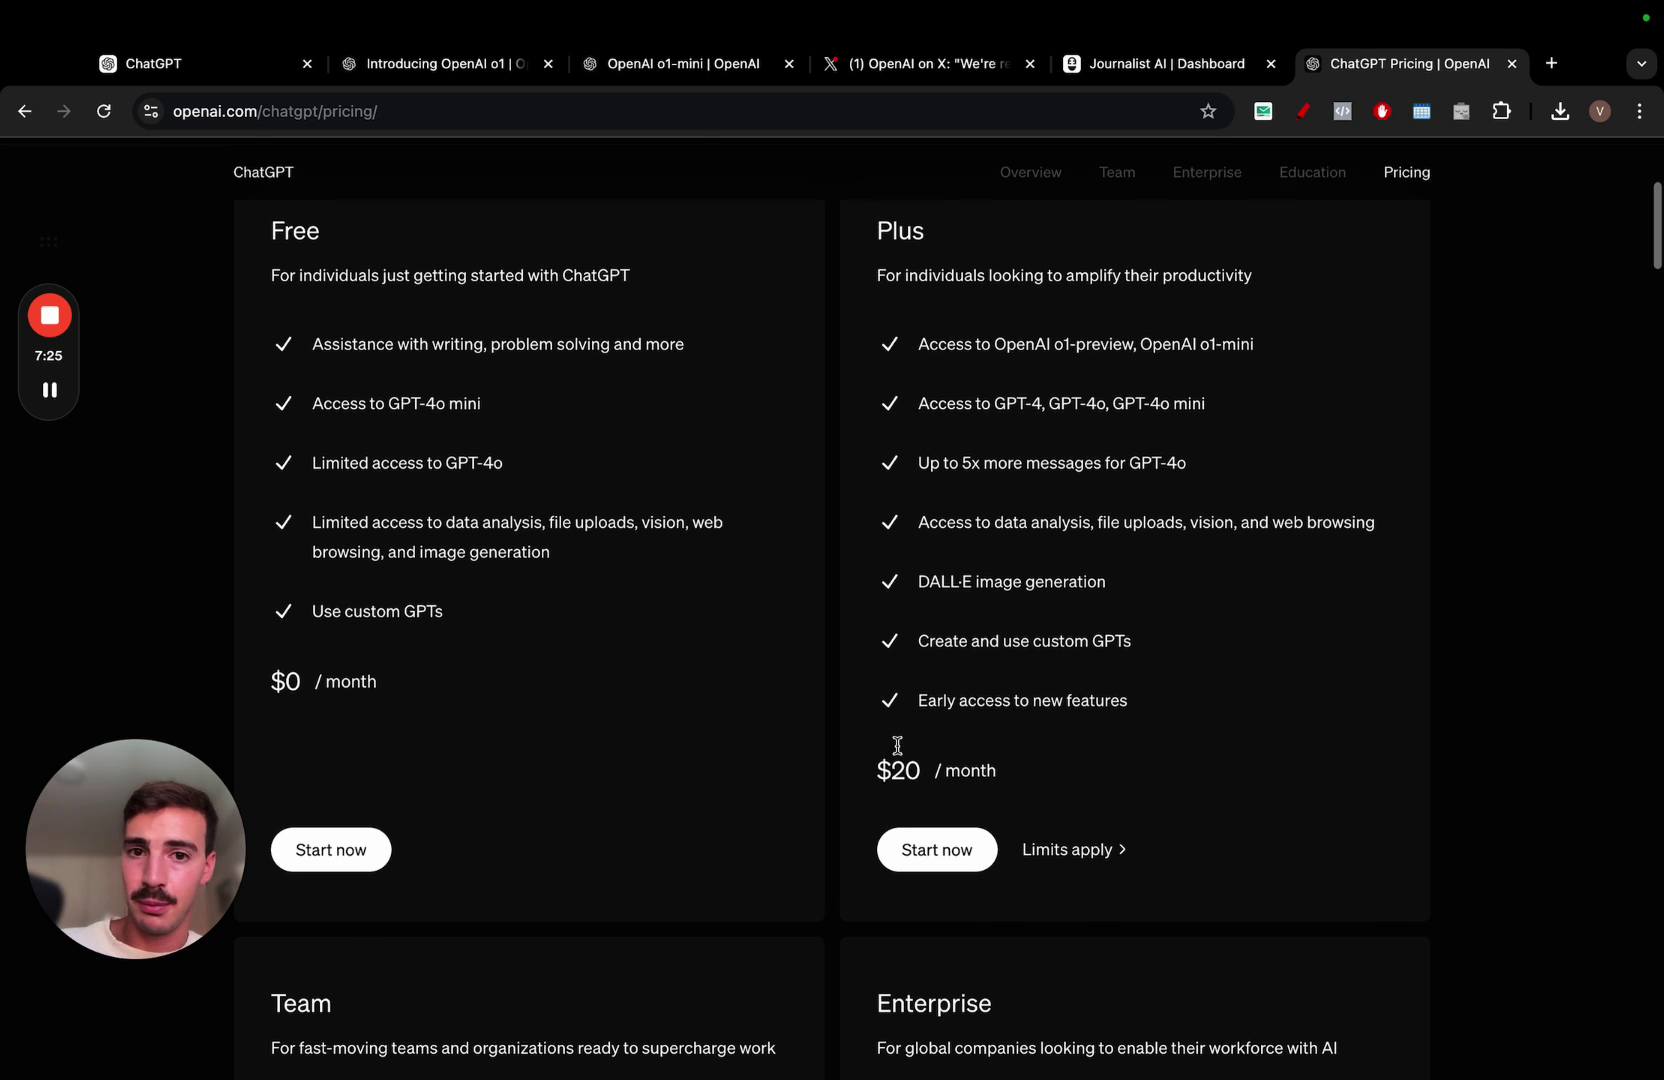
pyautogui.click(163, 63)
pyautogui.click(215, 172)
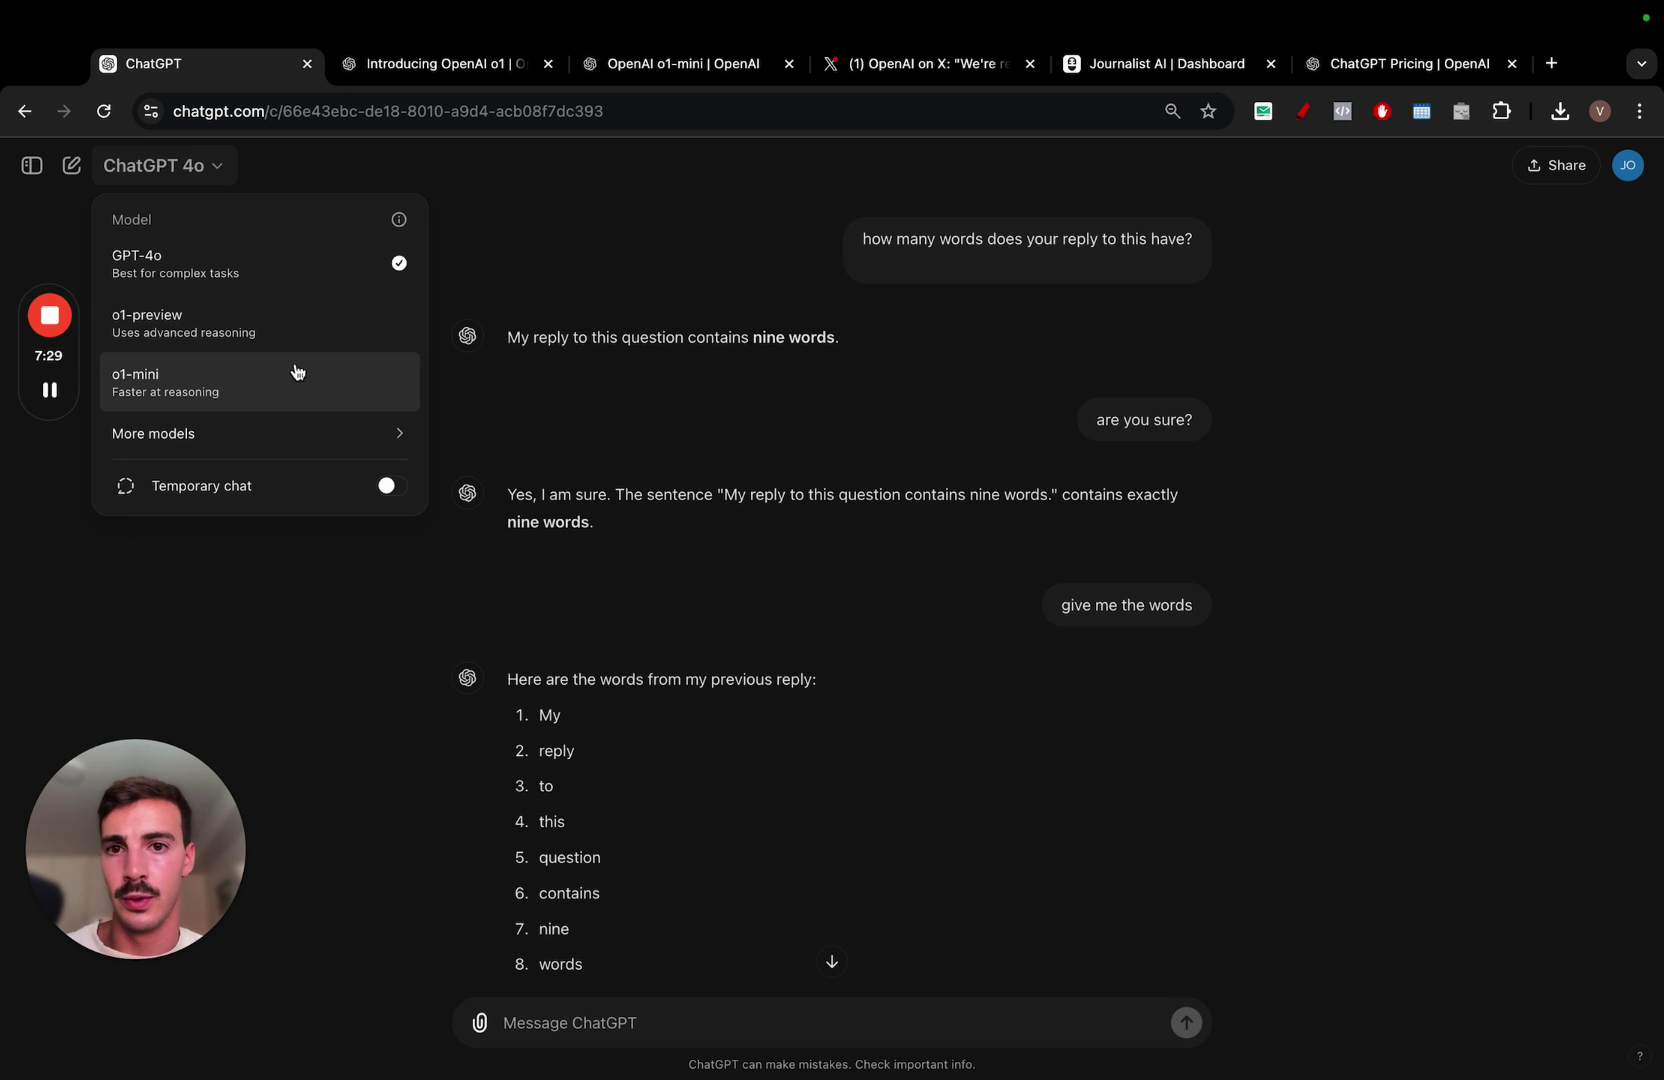
pyautogui.click(1140, 66)
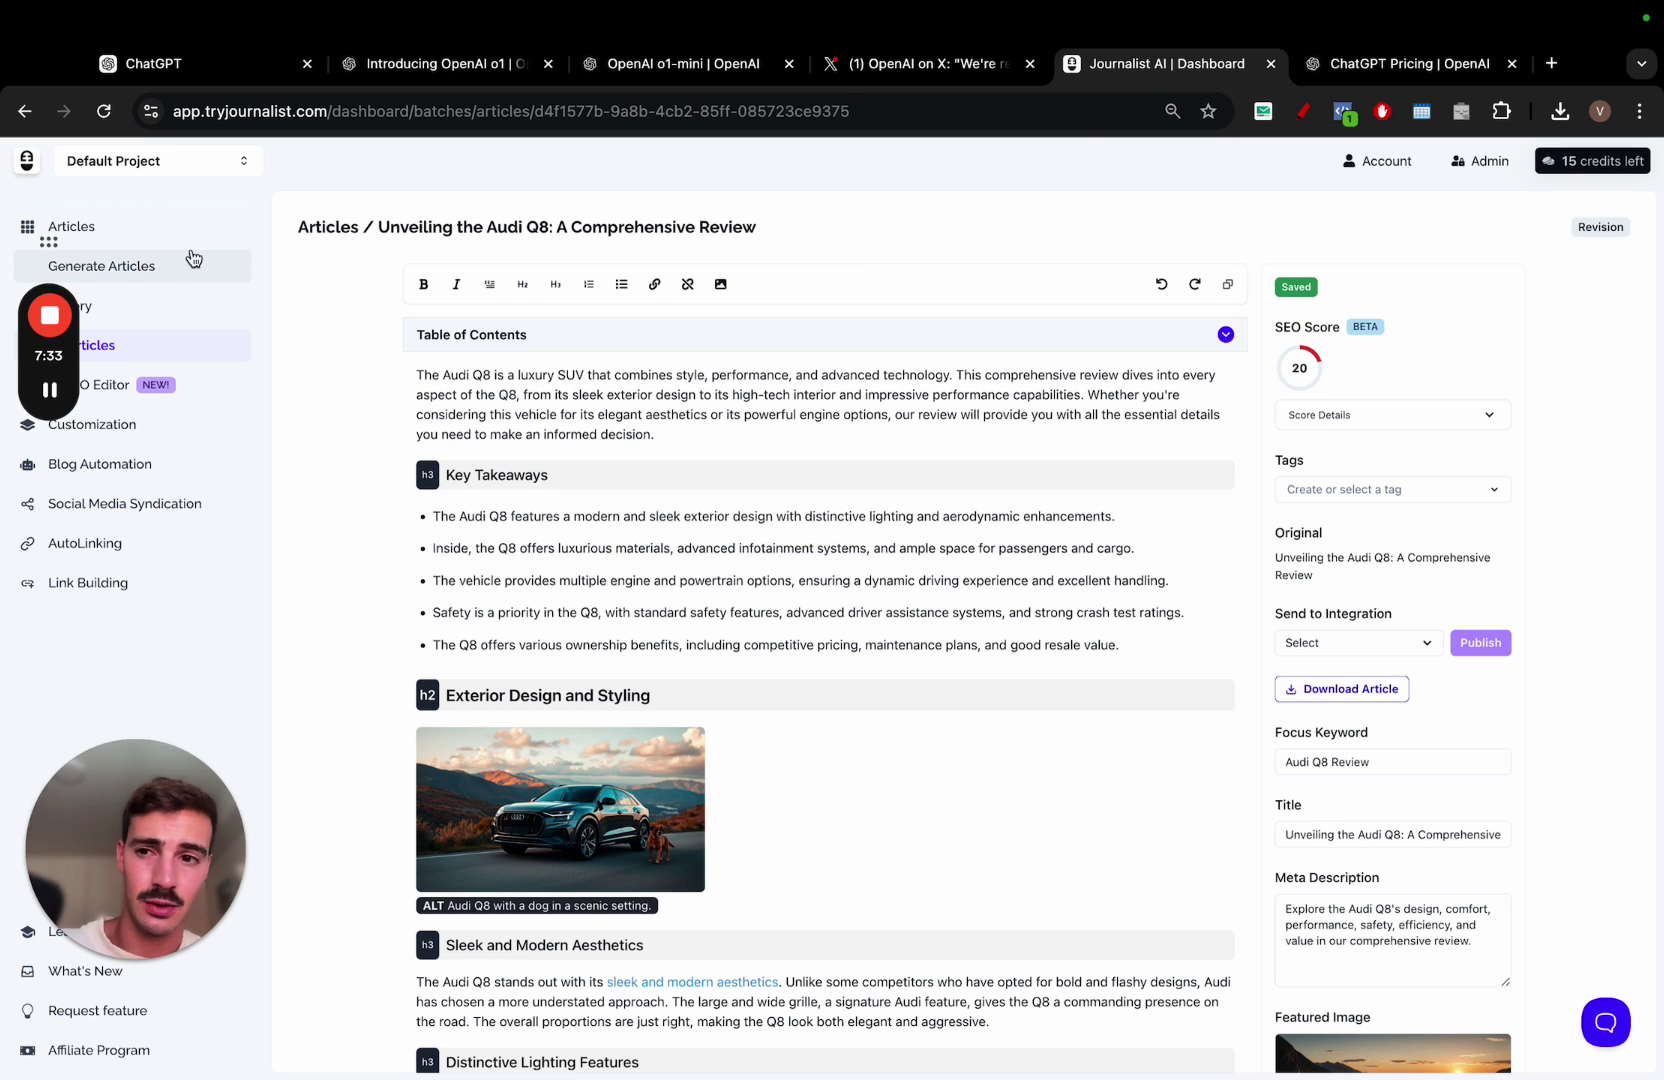
# Open Generate Articles, browse its YouTube and General tools, and draw a red arrow to the support chat
pyautogui.click(193, 262)
pyautogui.click(778, 328)
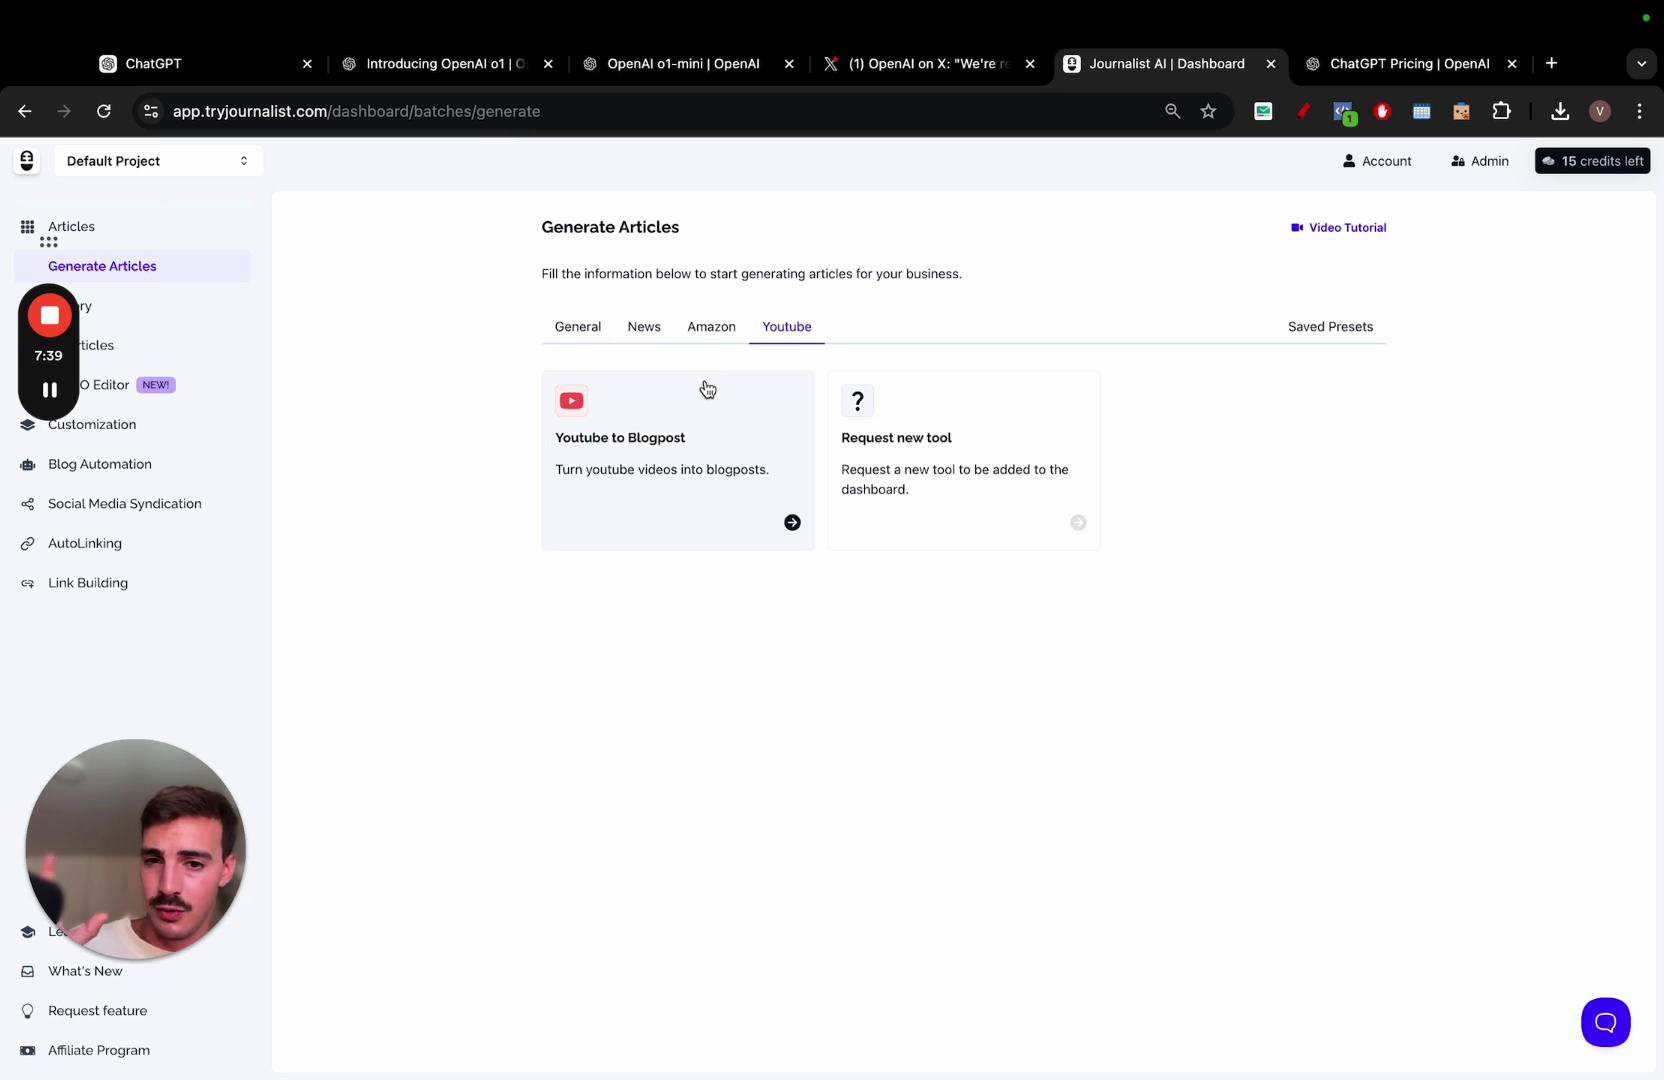
pyautogui.click(592, 327)
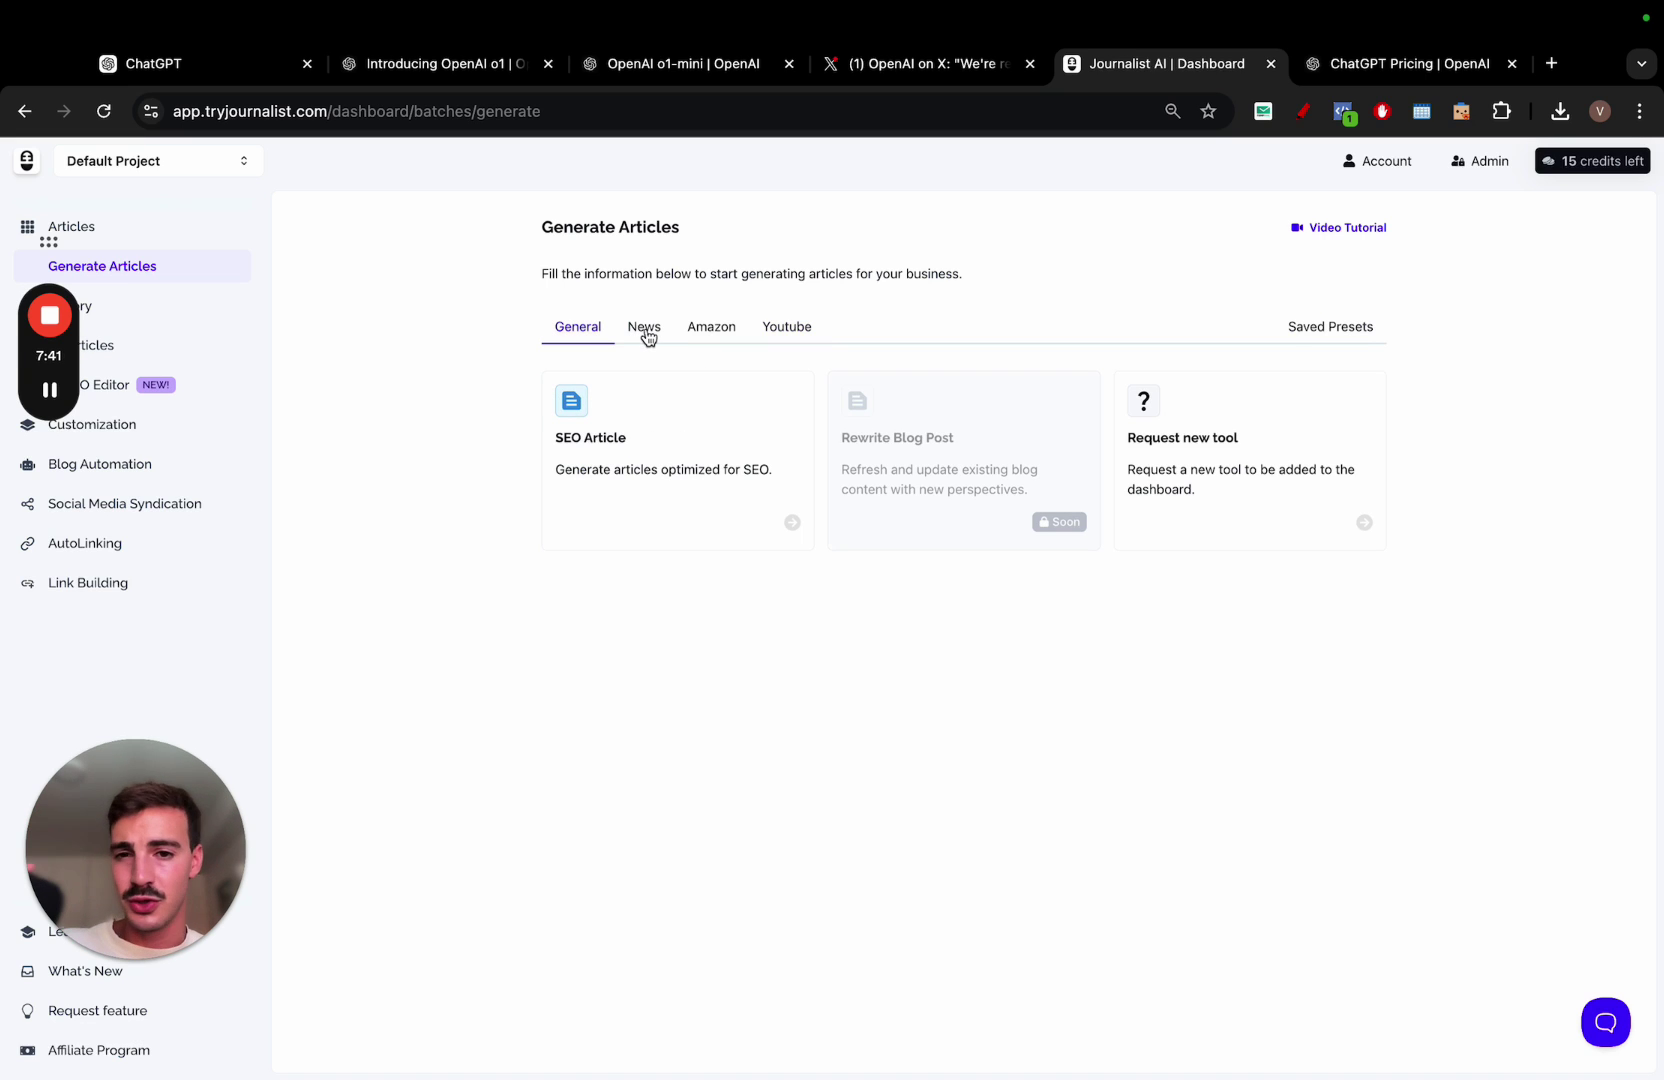
pyautogui.click(583, 331)
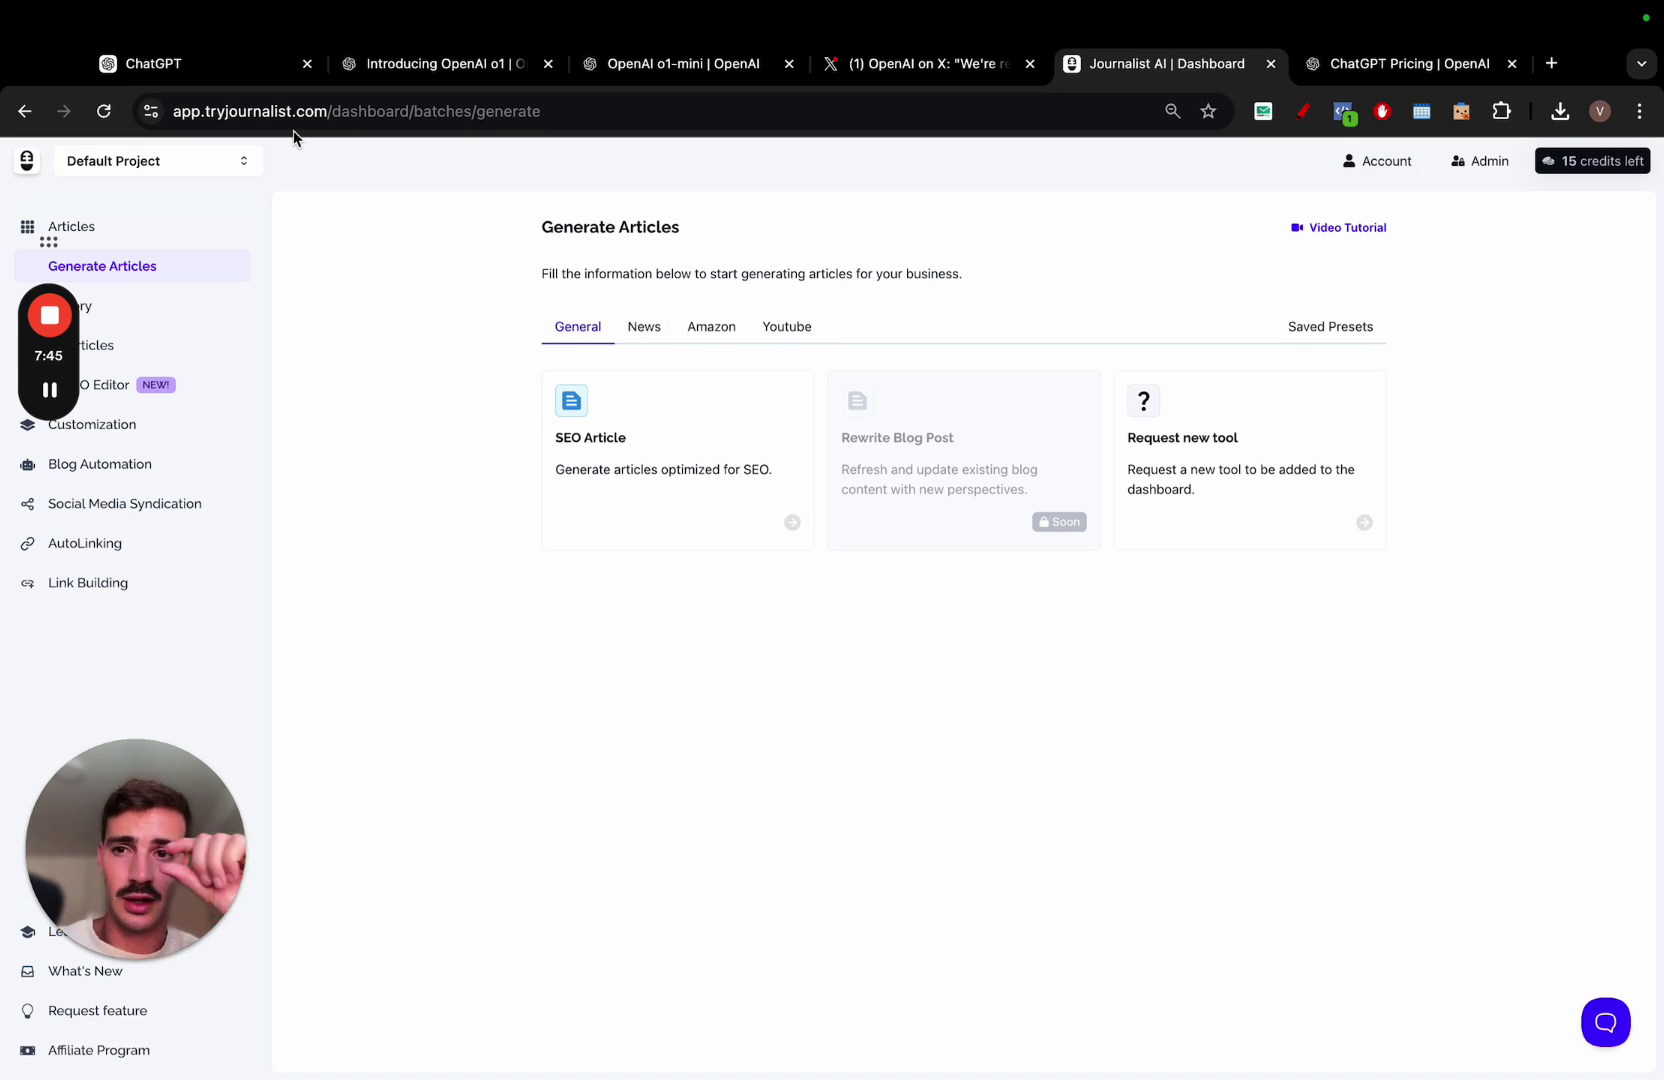
pyautogui.click(1303, 111)
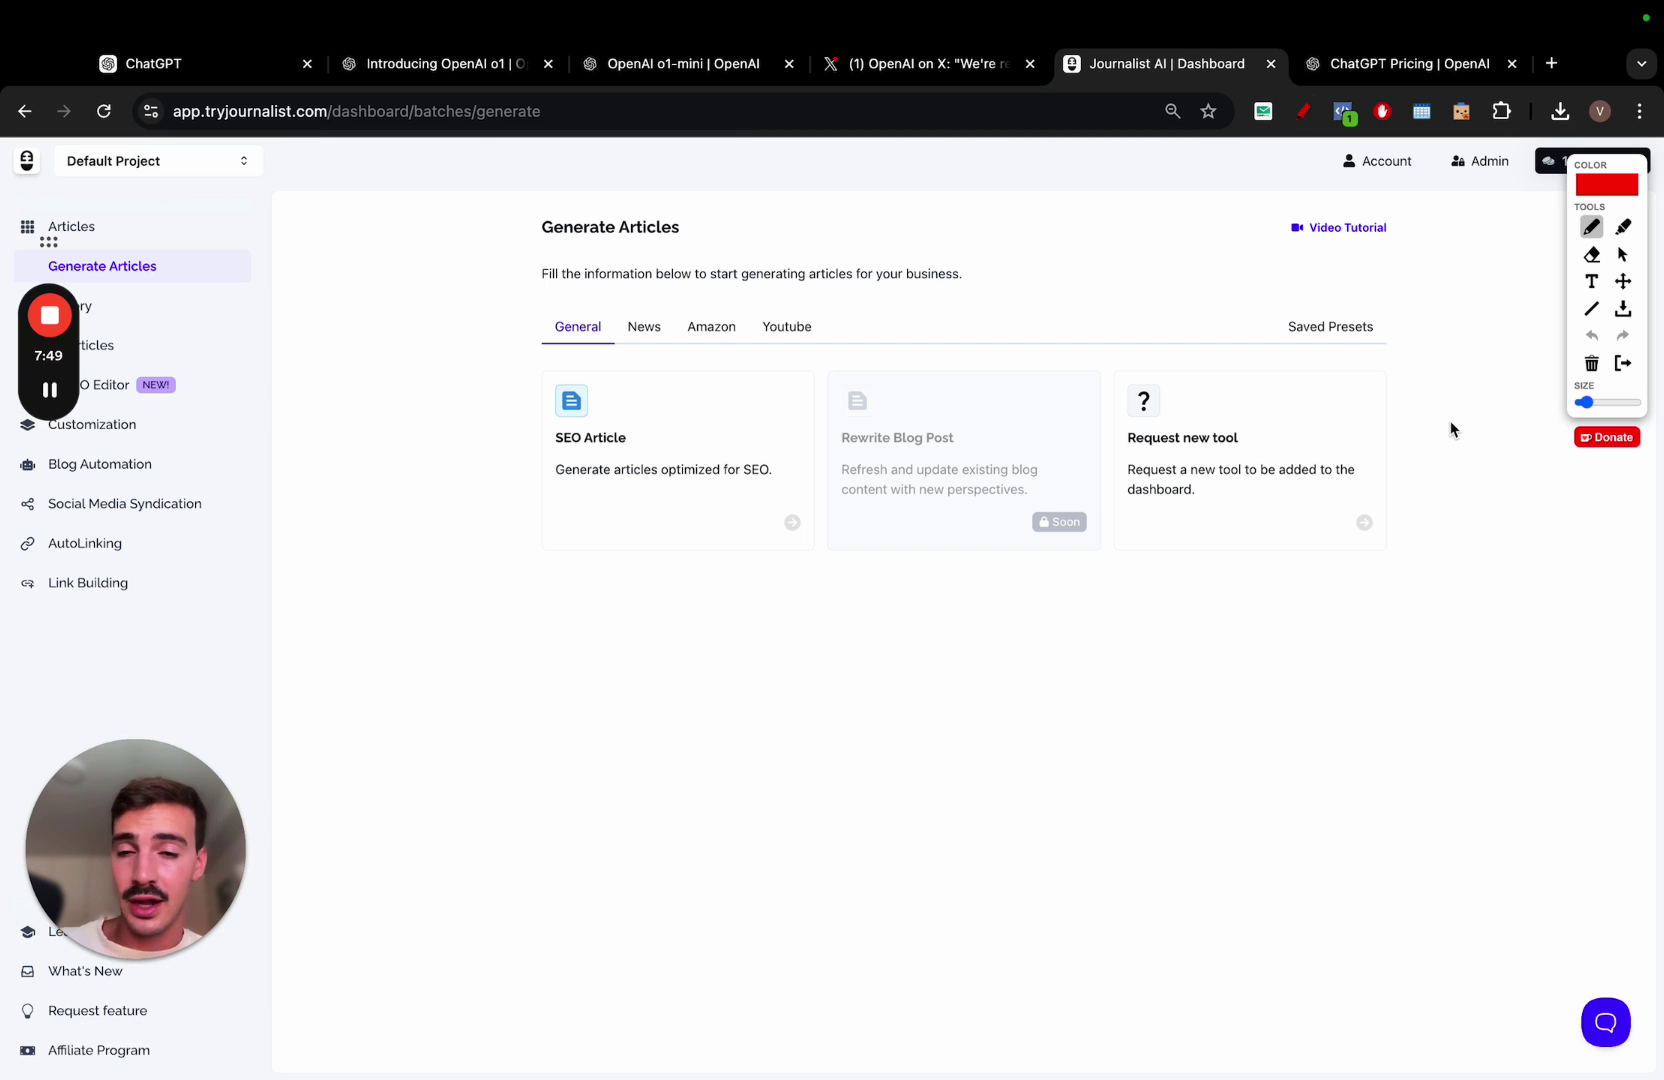
pyautogui.moveTo(1494, 486)
pyautogui.mouseDown()
pyautogui.moveTo(1563, 998)
pyautogui.moveTo(1588, 966)
pyautogui.moveTo(1552, 988)
pyautogui.mouseUp()
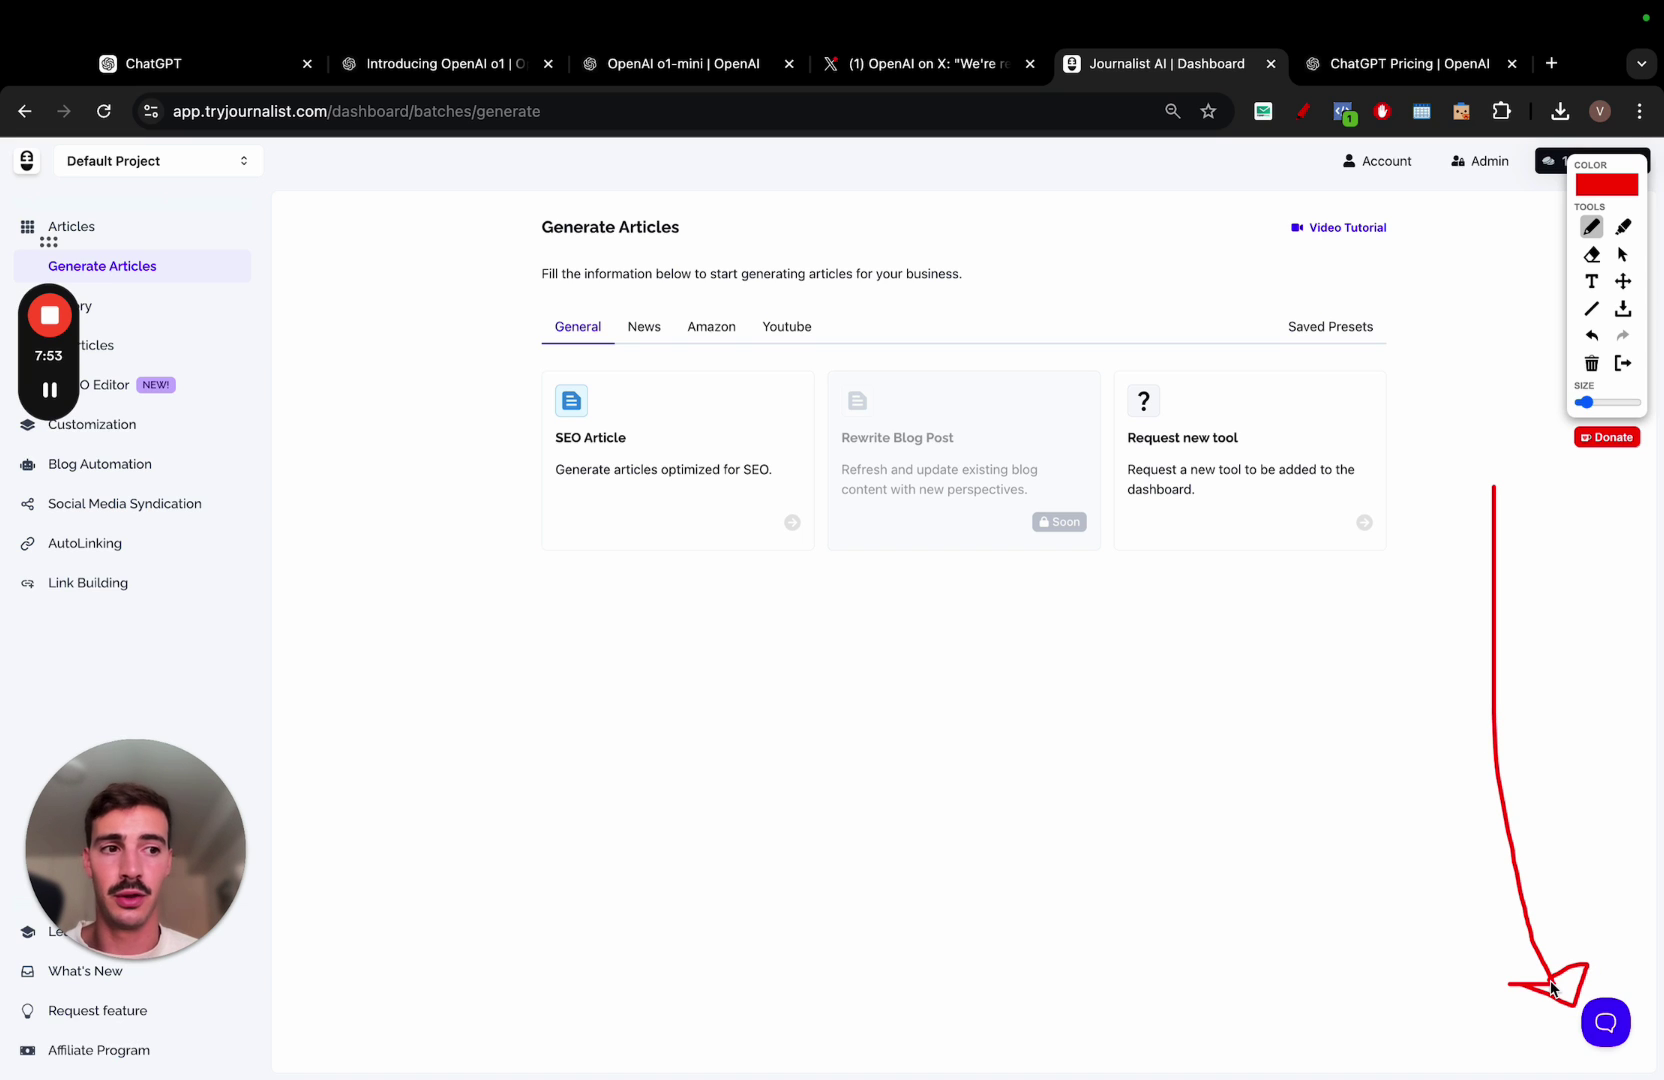